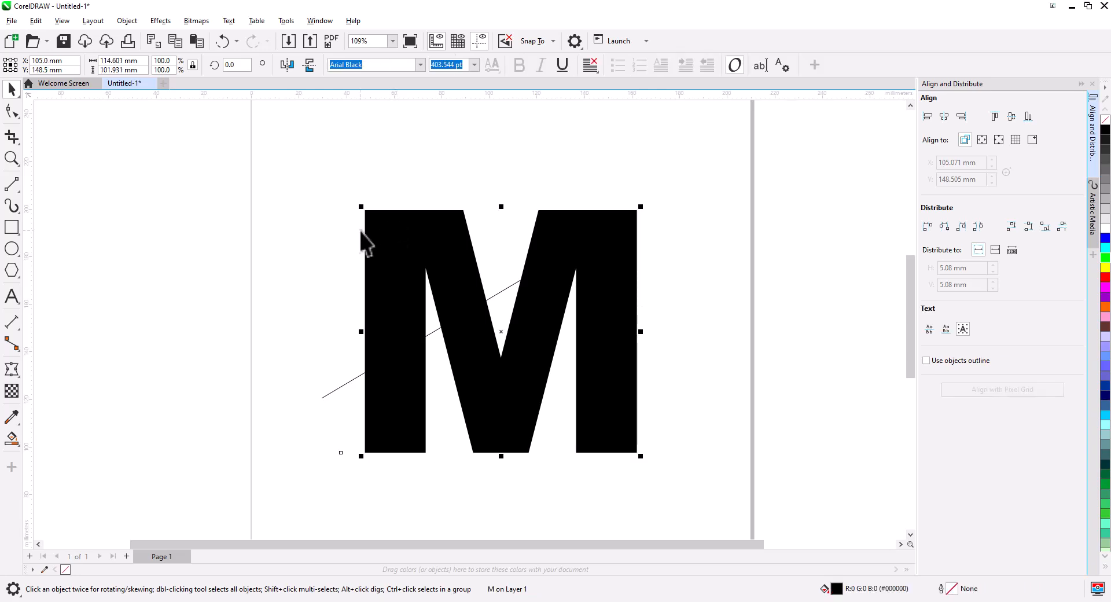
# - Set the outline color of the diagonal line crossing the M to green (#00FF00)
pyautogui.press('Escape')
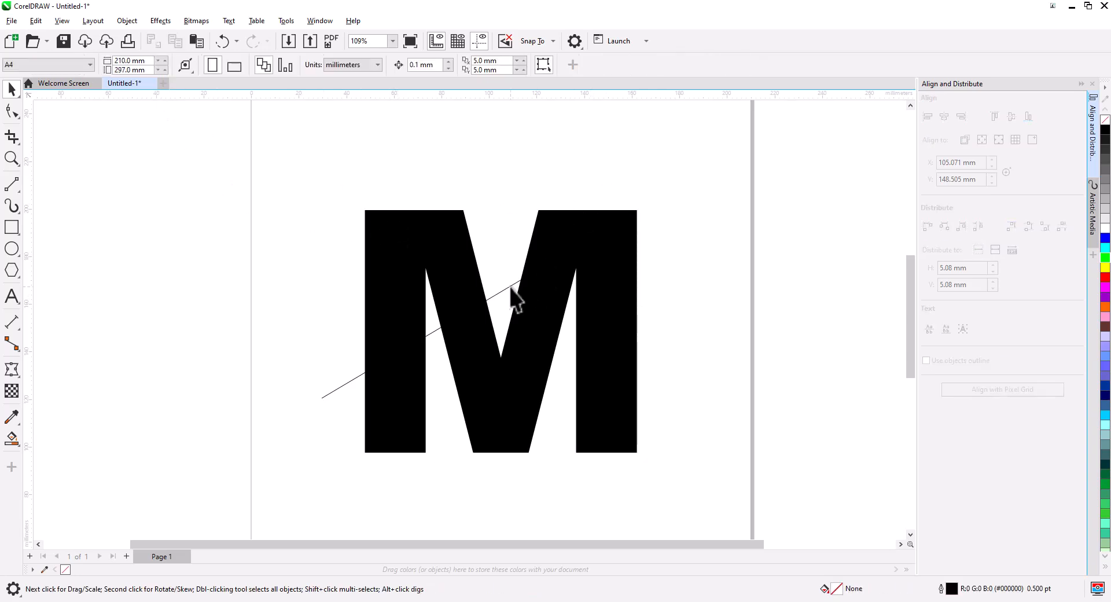
pyautogui.click(512, 288)
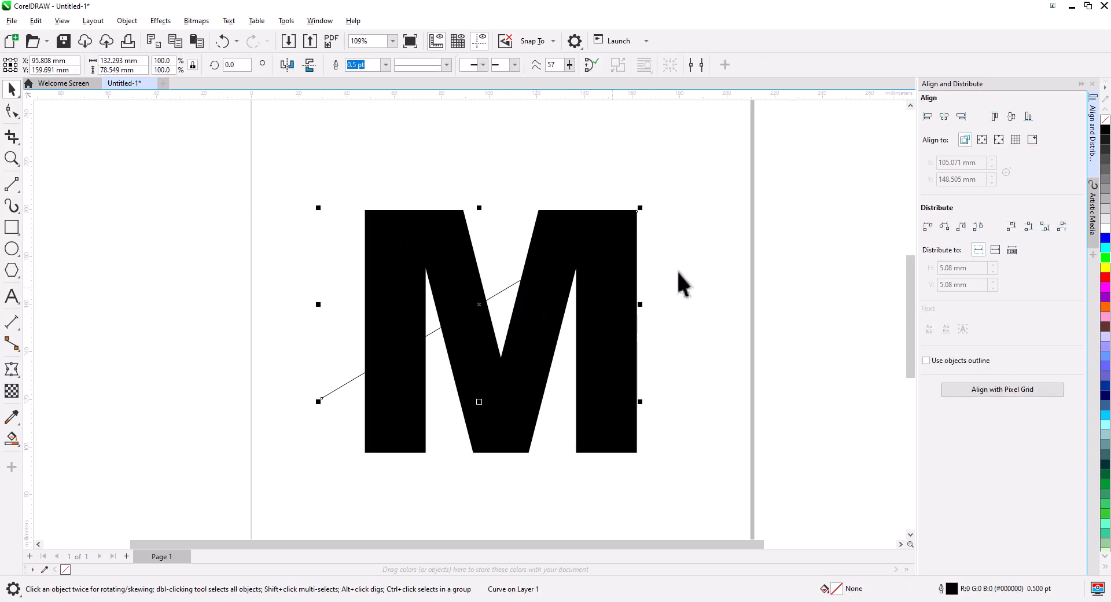
pyautogui.rightClick(1105, 258)
# - Extend the green line's upper end past the M's upper-right corner and raise its lower end slightly, using the Shape tool
pyautogui.scroll(5, 652, 222)
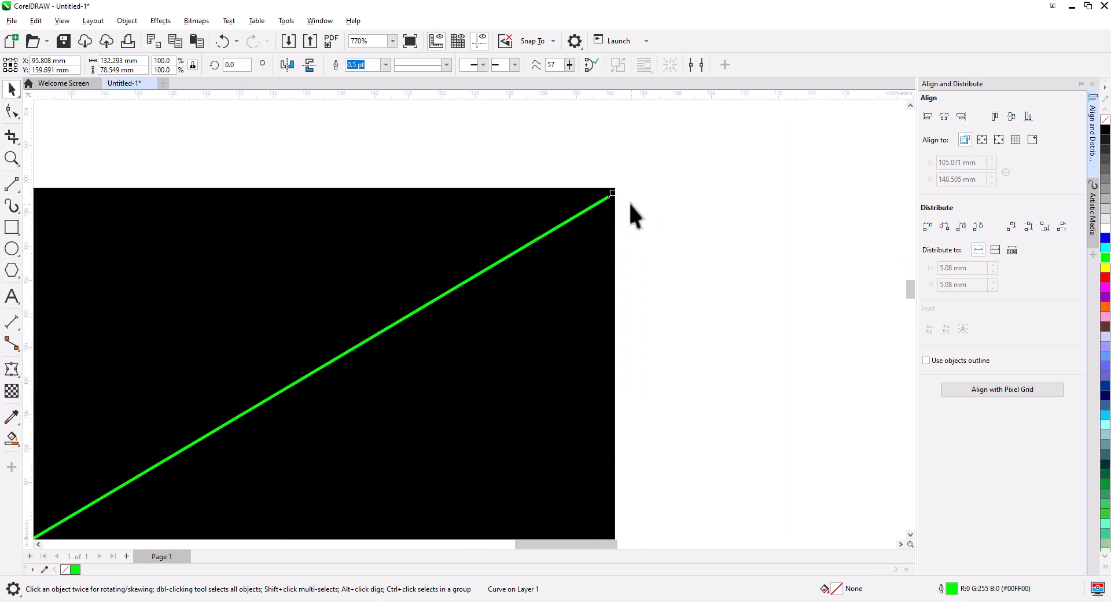
pyautogui.click(10, 112)
pyautogui.moveTo(611, 195); pyautogui.dragTo(664, 159)
pyautogui.scroll(-4, 556, 272)
pyautogui.moveTo(542, 337); pyautogui.dragTo(684, 279)
pyautogui.scroll(-1, 668, 275)
pyautogui.moveTo(646, 313); pyautogui.dragTo(628, 340)
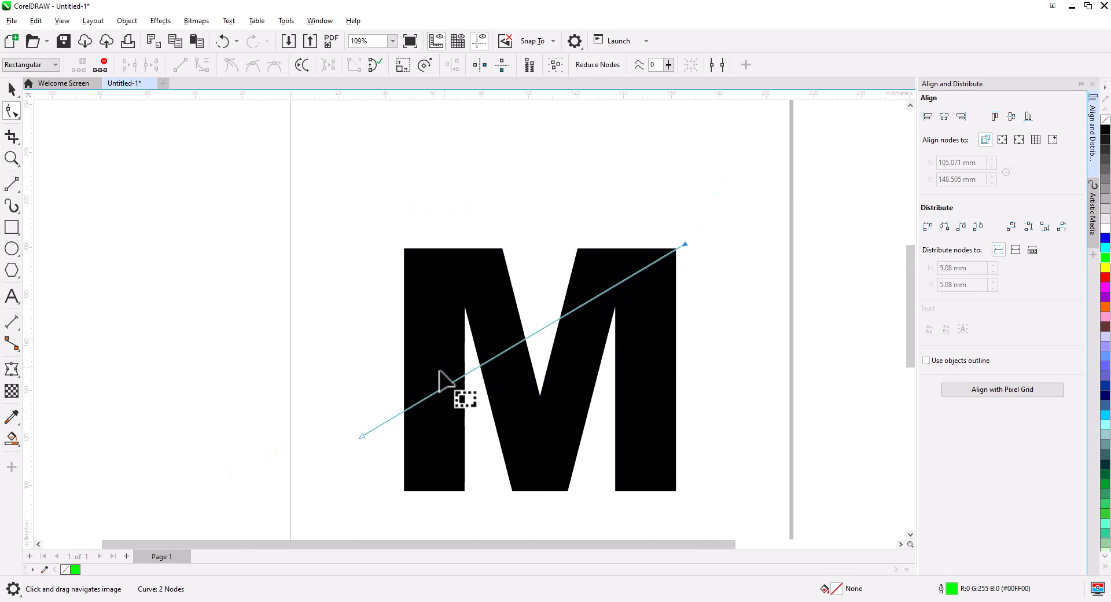
pyautogui.moveTo(359, 435); pyautogui.dragTo(360, 411)
pyautogui.click(11, 89)
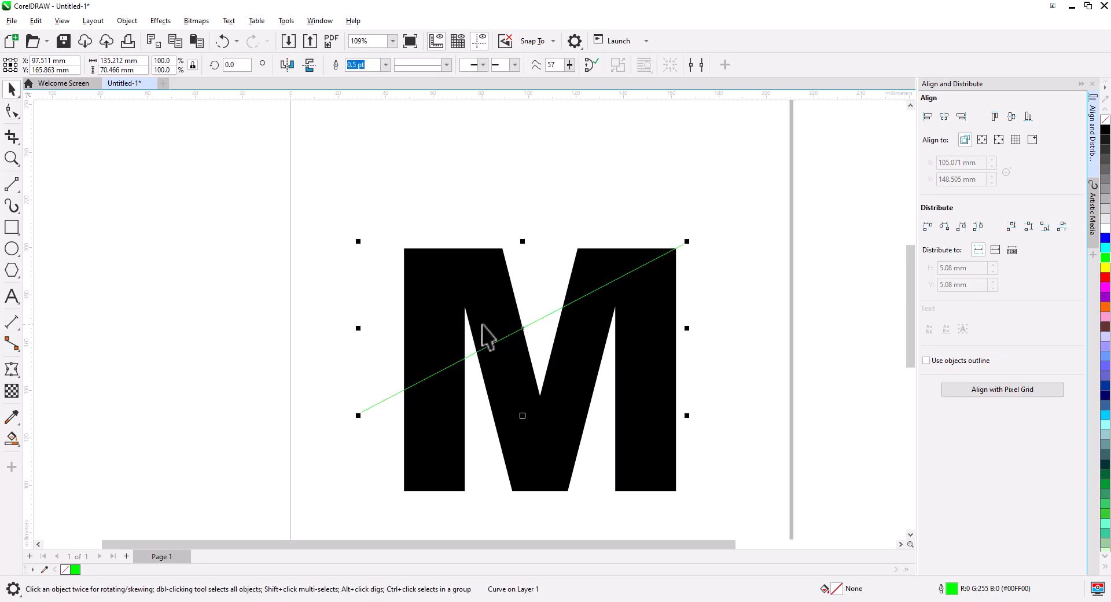
# - Cut the M along the green line by applying Back minus front to both objects
pyautogui.moveTo(622, 399); pyautogui.dragTo(602, 352)
pyautogui.press('shift')
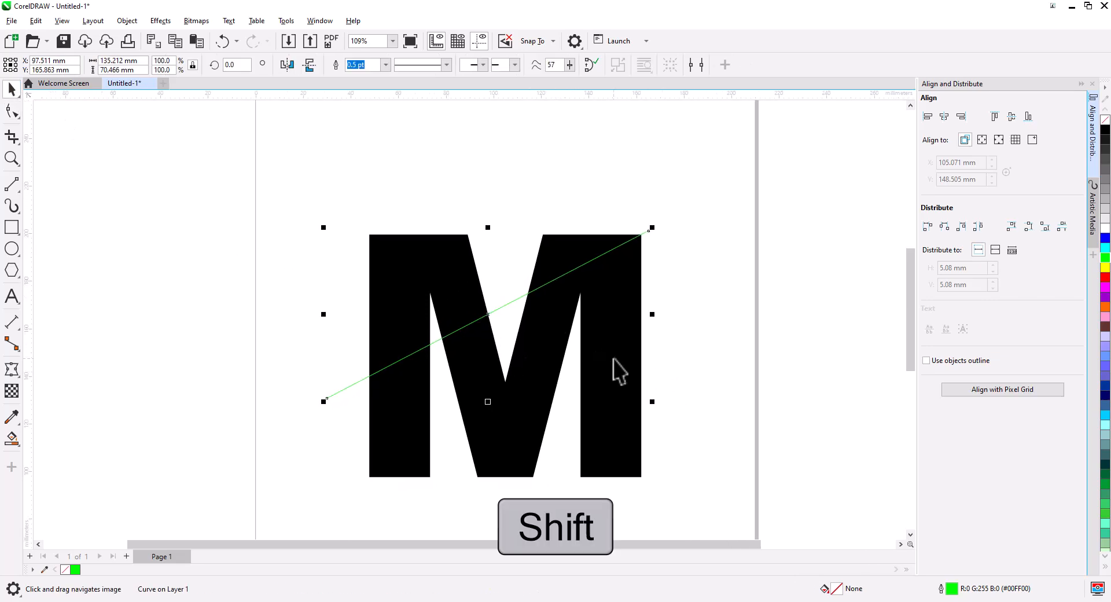
pyautogui.keyDown('shift'); pyautogui.click(617, 360); pyautogui.keyUp('shift')
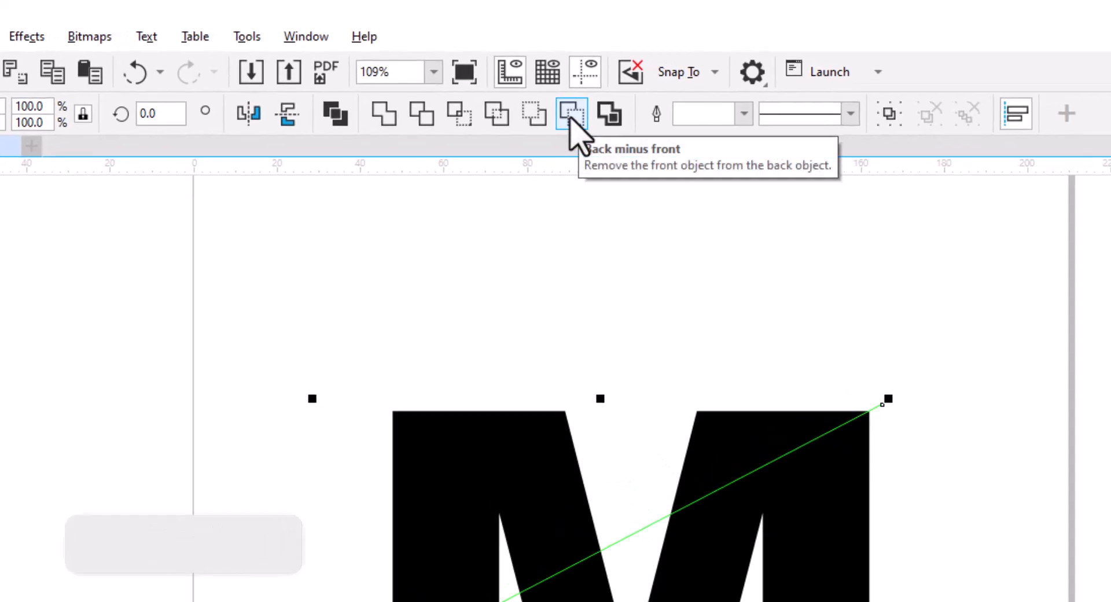
pyautogui.click(570, 114)
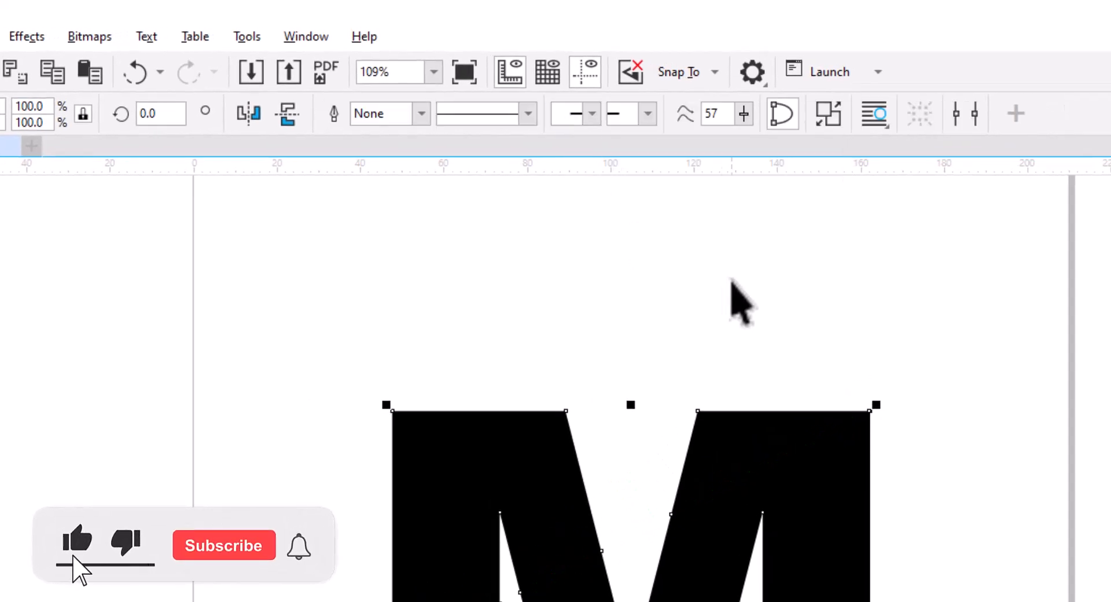
# - Break the cut M apart and join the two upper pieces above the cut into one curve
pyautogui.click(732, 298)
pyautogui.click(743, 480)
pyautogui.rightClick(741, 466)
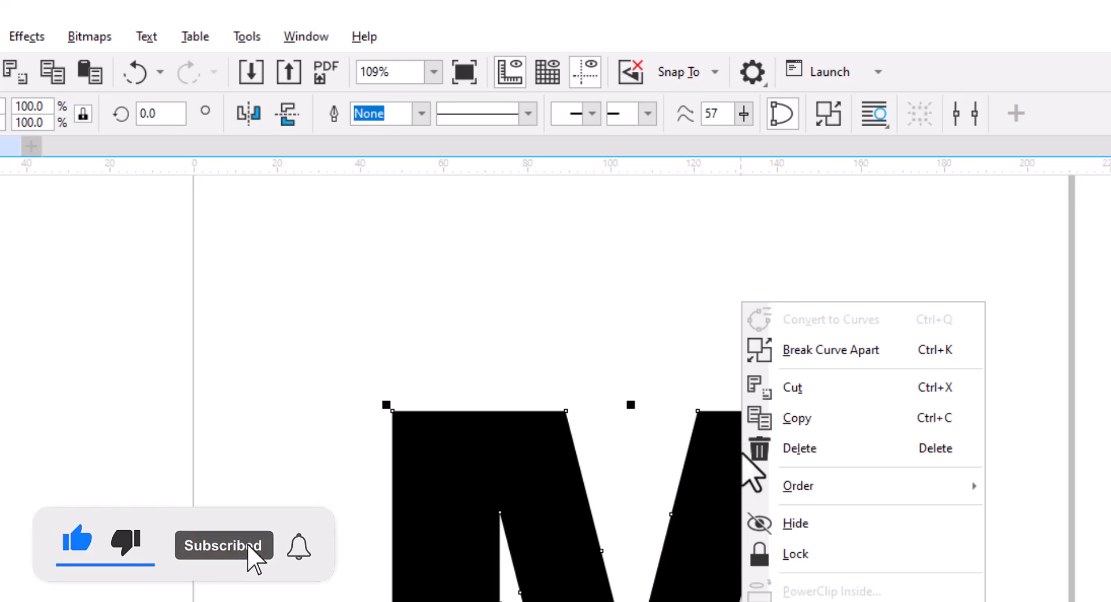
pyautogui.click(889, 352)
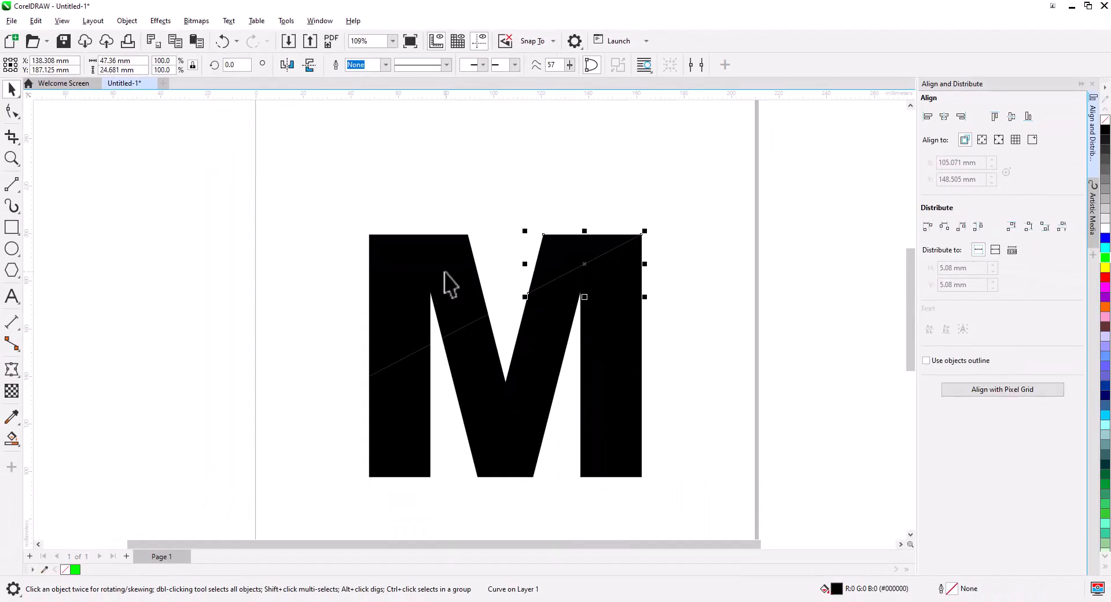
pyautogui.keyDown('shift'); pyautogui.click(451, 276); pyautogui.keyUp('shift')
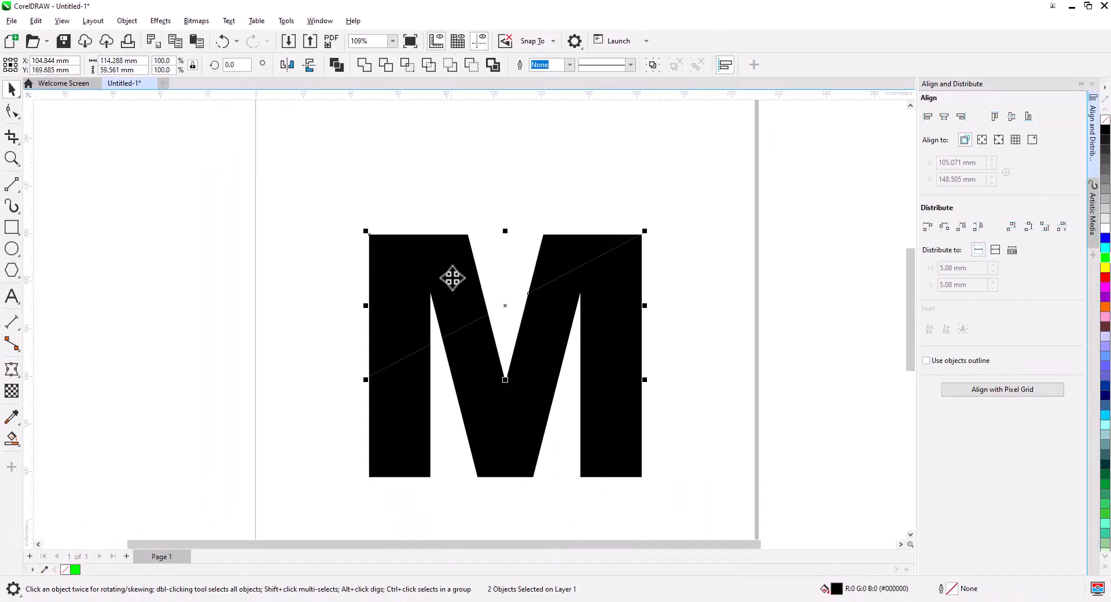
pyautogui.click(566, 263)
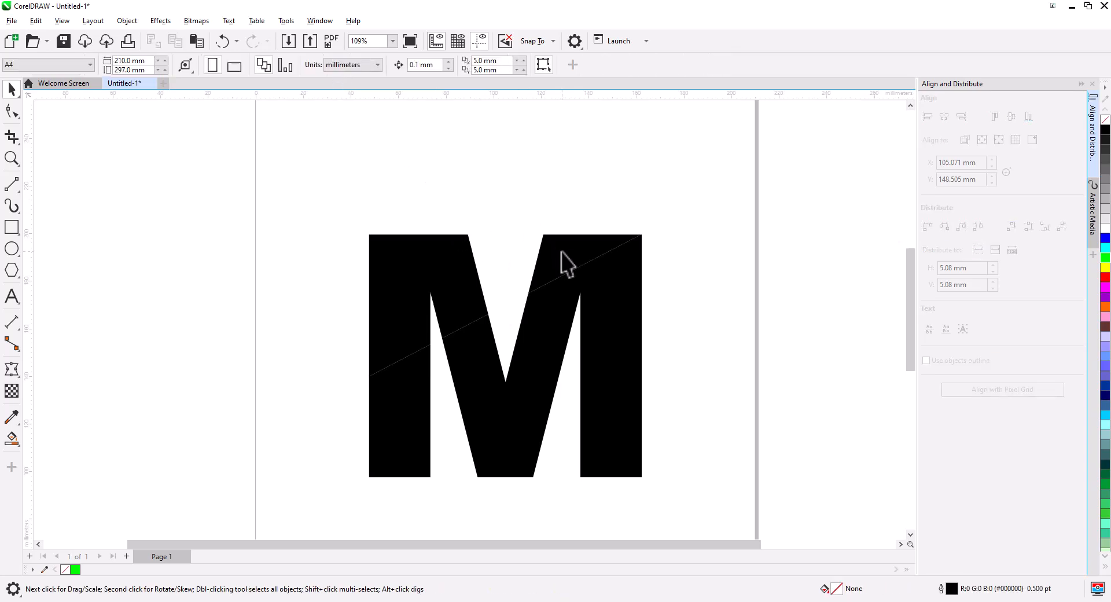
# - Try moving the joined upper piece of the M, and undo the move
pyautogui.moveTo(565, 263); pyautogui.dragTo(520, 200)
pyautogui.hotkey('ctrl', 'z')
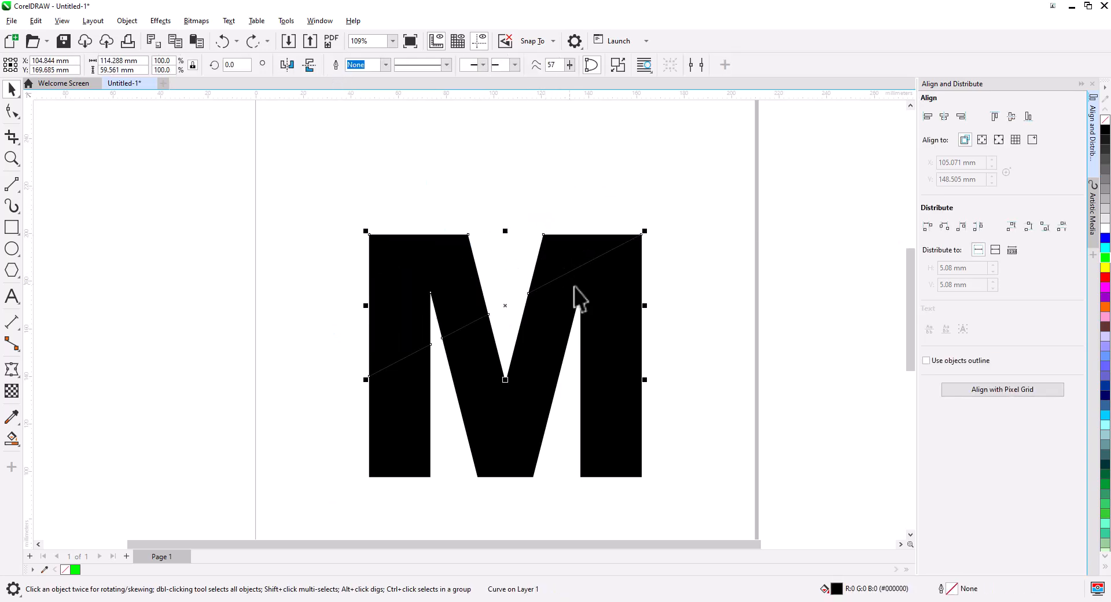
pyautogui.click(743, 311)
pyautogui.click(616, 336)
pyautogui.click(682, 332)
# - Fill the upper piece of the M with medium grey (#999999)
pyautogui.click(572, 249)
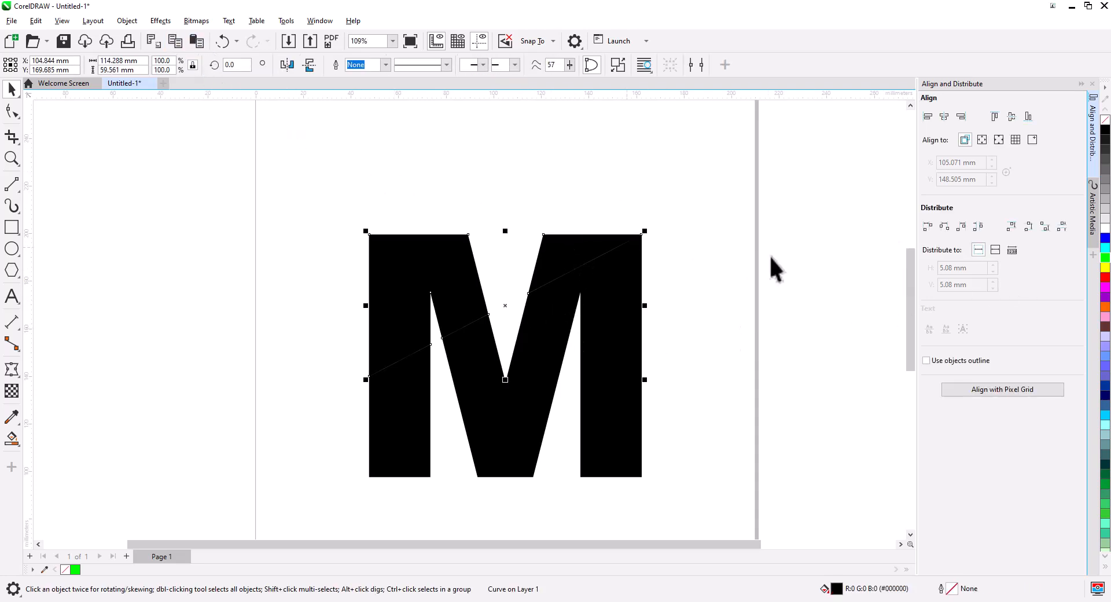
pyautogui.click(1105, 219)
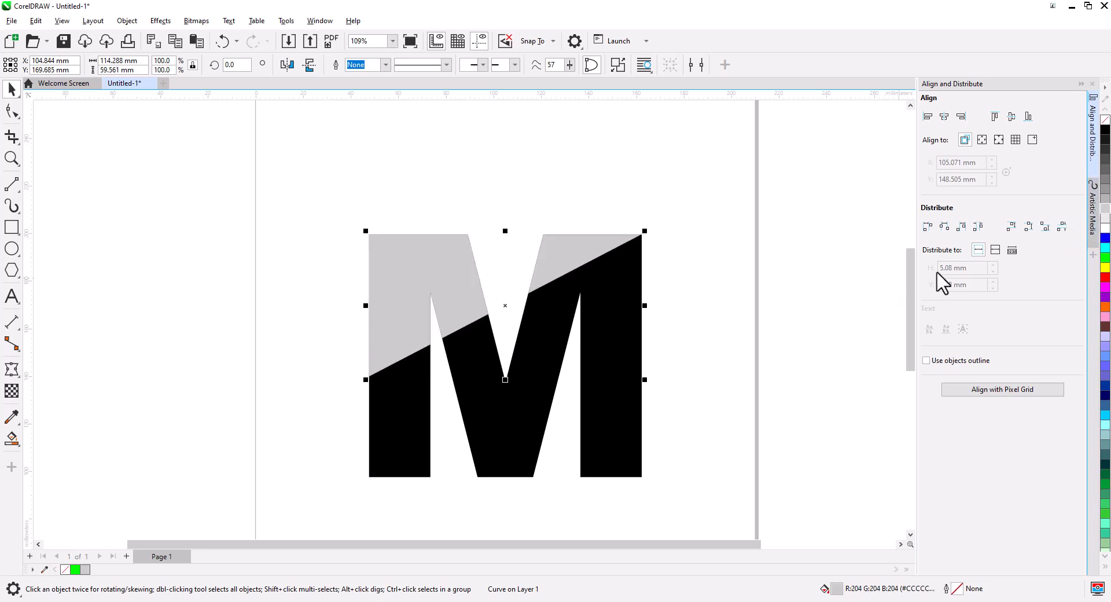
pyautogui.click(1104, 191)
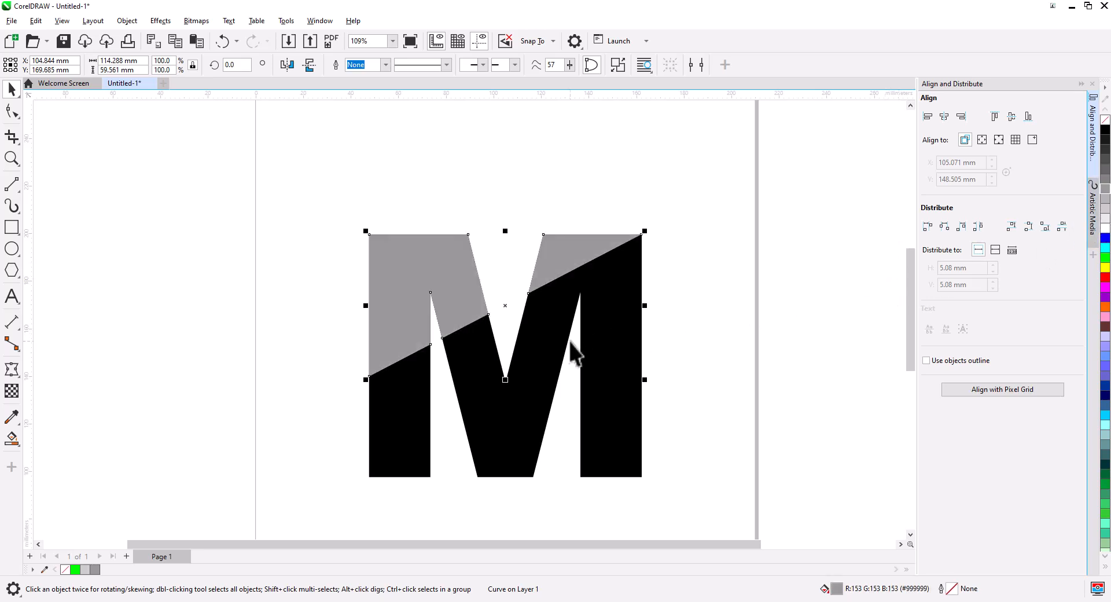
# - Mirror the grey piece vertically and move it so its right-hand tip snaps to the M's upper-right corner
pyautogui.scroll(2, 579, 353)
pyautogui.moveTo(612, 357); pyautogui.dragTo(665, 332)
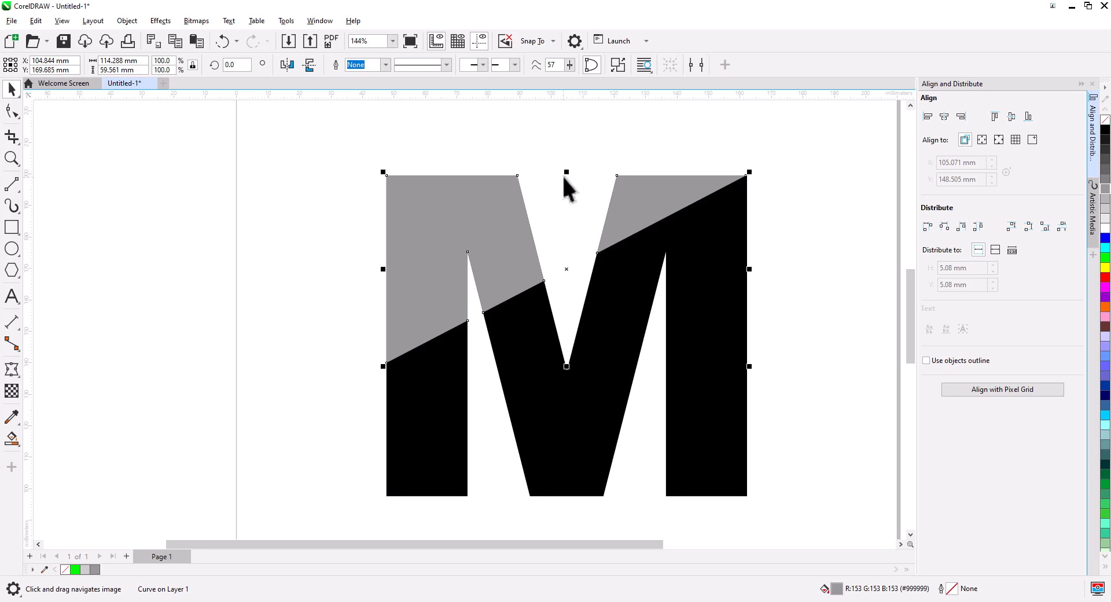
pyautogui.moveTo(567, 172); pyautogui.dragTo(583, 363)
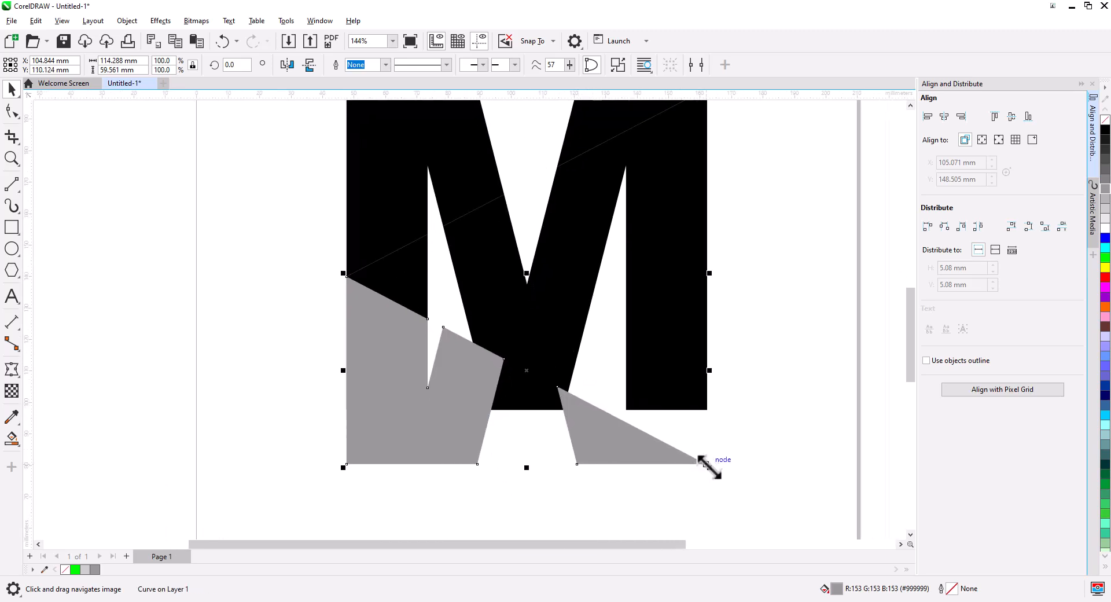
pyautogui.moveTo(705, 463); pyautogui.dragTo(695, 241)
pyautogui.moveTo(737, 273)
pyautogui.mouseDown()
pyautogui.moveTo(659, 481)
pyautogui.moveTo(641, 329)
pyautogui.mouseUp()
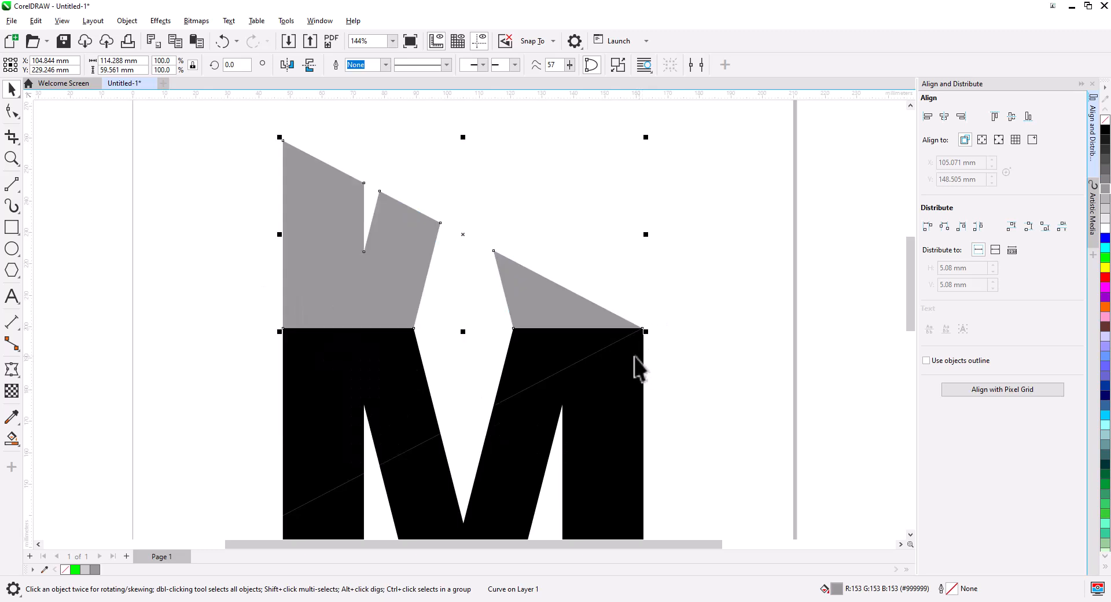
# - Rotate the grey piece about 55.5° around the M's upper-right corner and snap its leftmost node to the left end of the cut
pyautogui.click(356, 249)
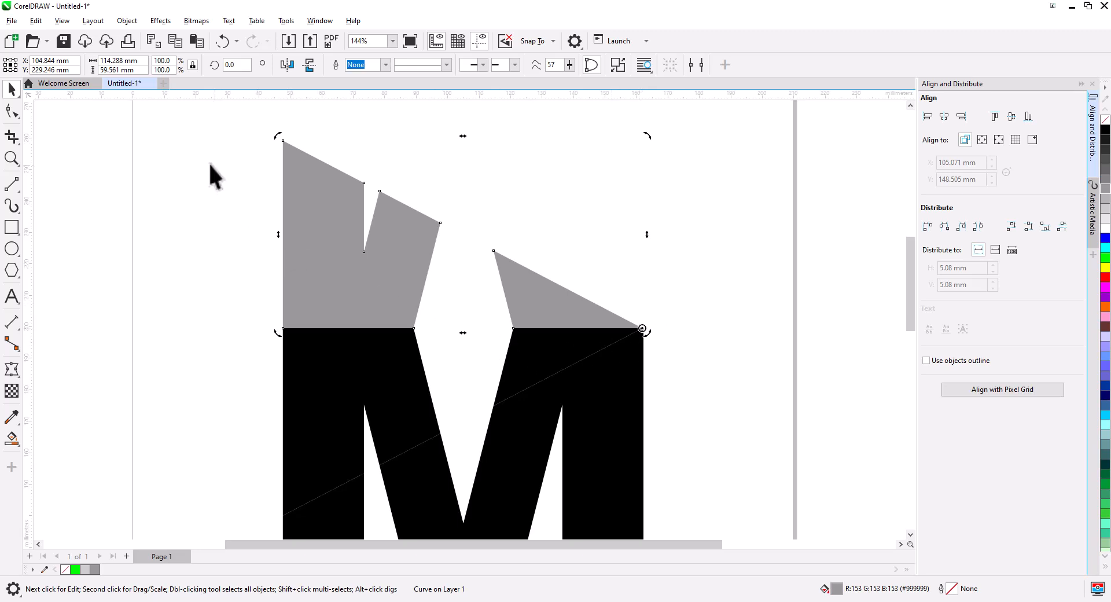
pyautogui.moveTo(277, 137); pyautogui.dragTo(293, 367)
pyautogui.scroll(-3, 323, 353)
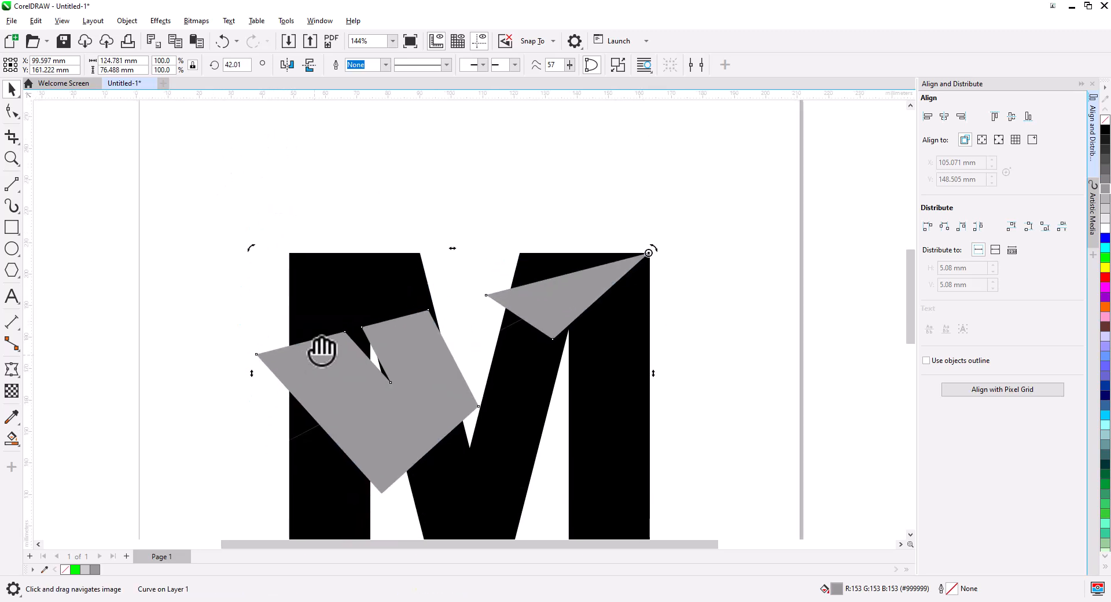
pyautogui.scroll(3, 325, 264)
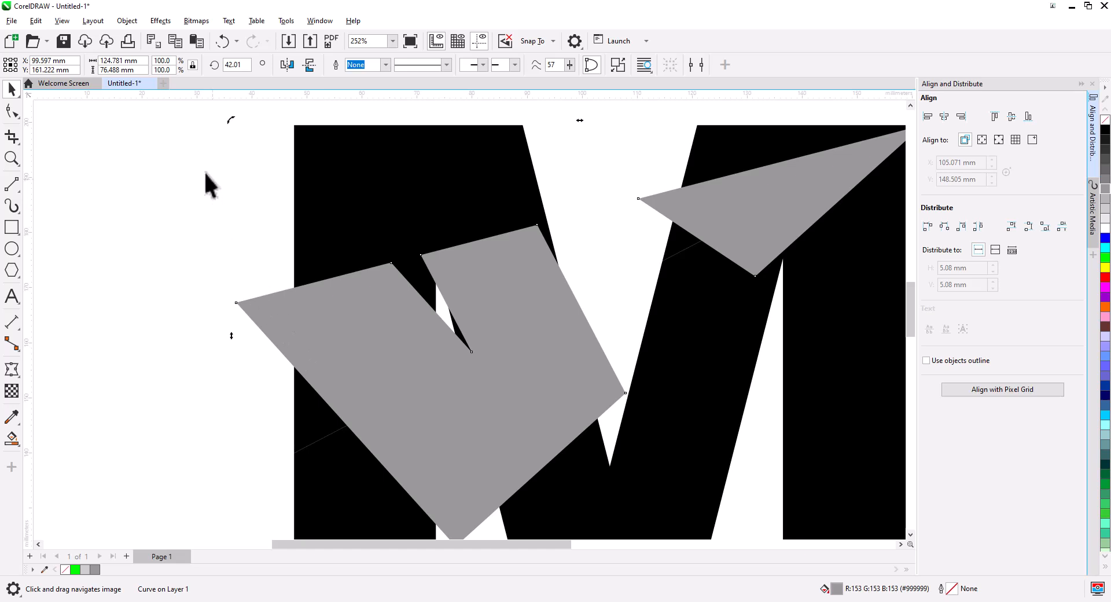
pyautogui.moveTo(233, 122); pyautogui.dragTo(256, 285)
pyautogui.scroll(6, 297, 455)
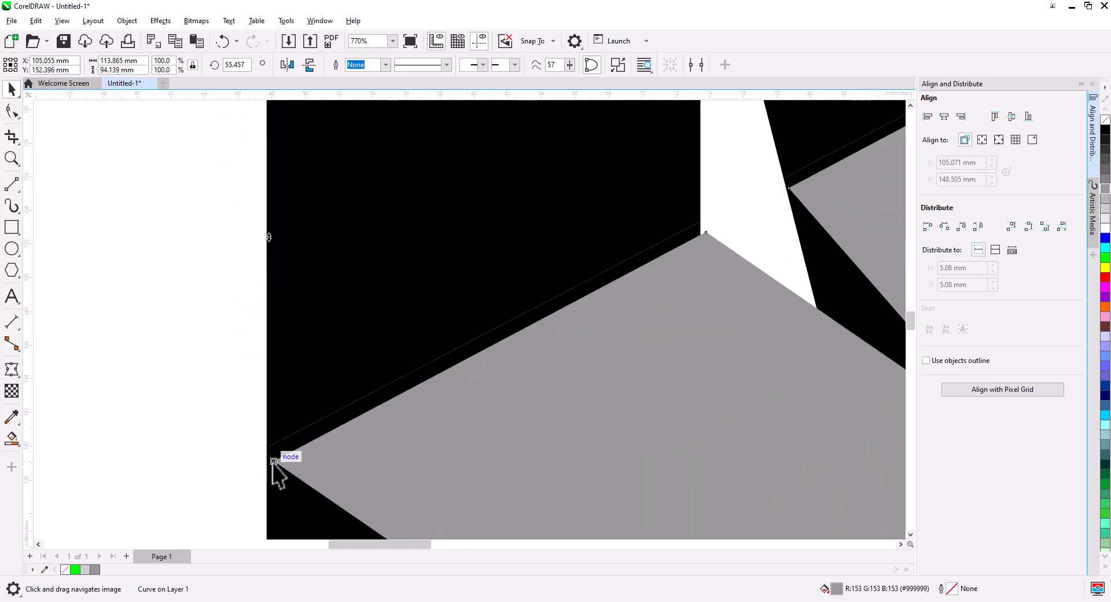
pyautogui.moveTo(272, 463); pyautogui.dragTo(266, 448)
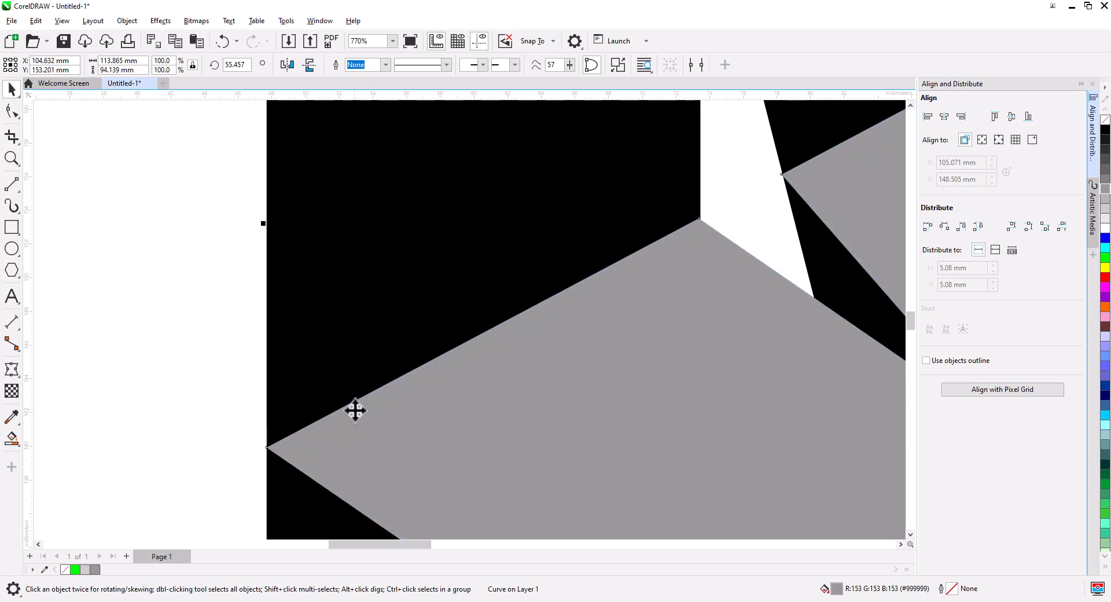
# - Select all nodes of the grey piece and convert its segments to curves
pyautogui.scroll(-6, 355, 410)
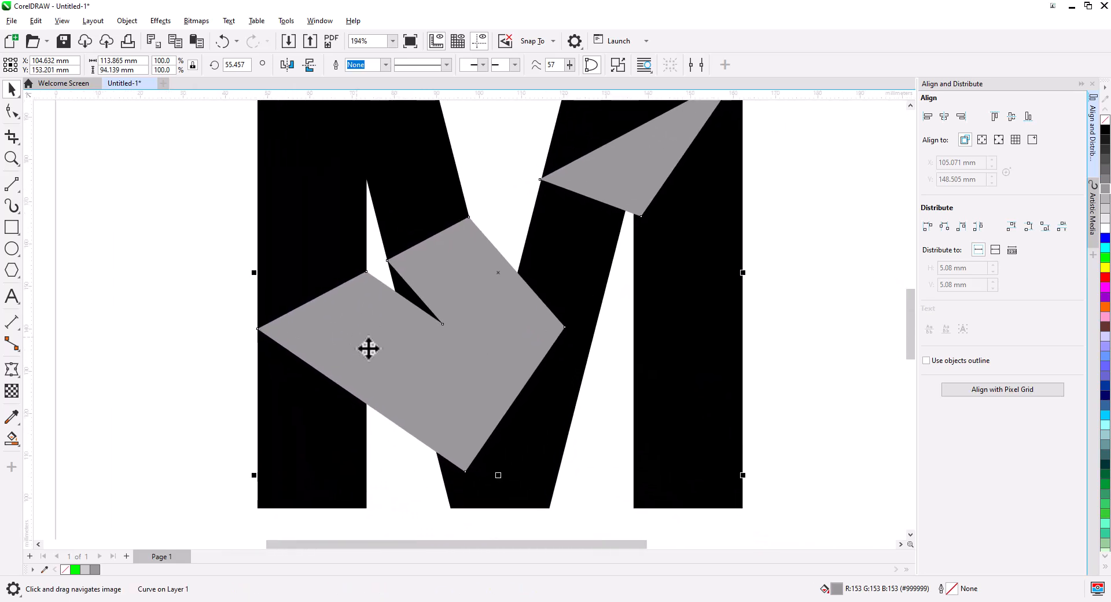
pyautogui.click(229, 306)
pyautogui.click(324, 343)
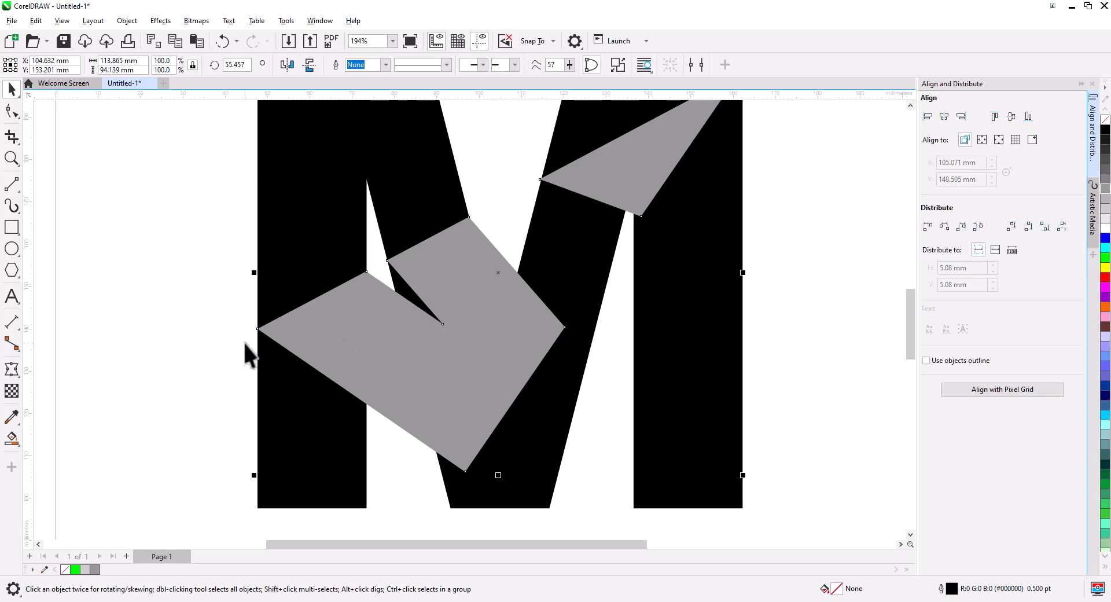
pyautogui.click(12, 118)
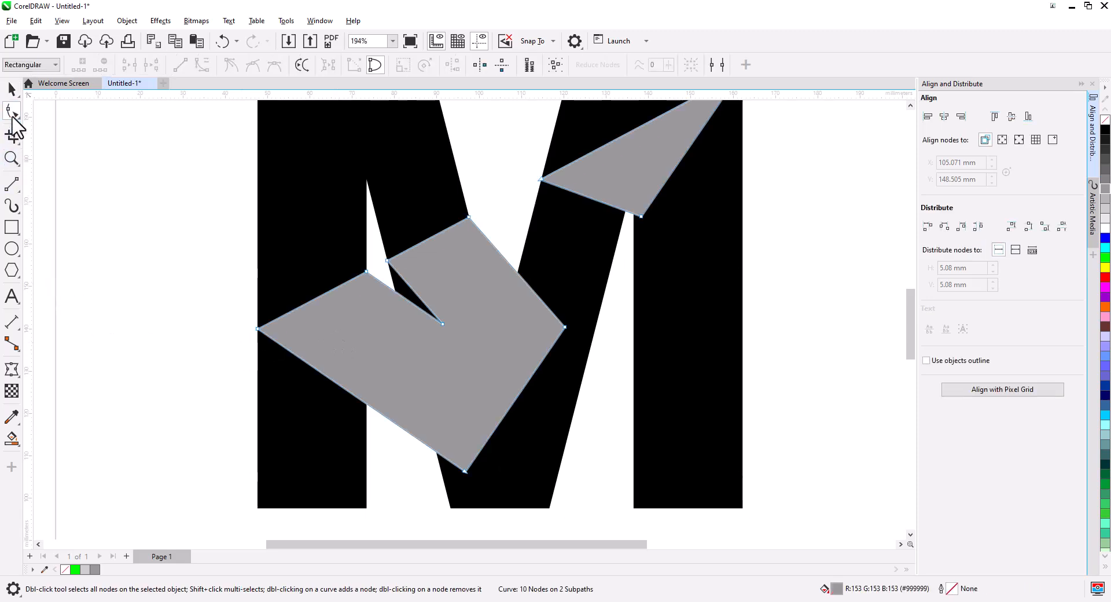
pyautogui.doubleClick(14, 111)
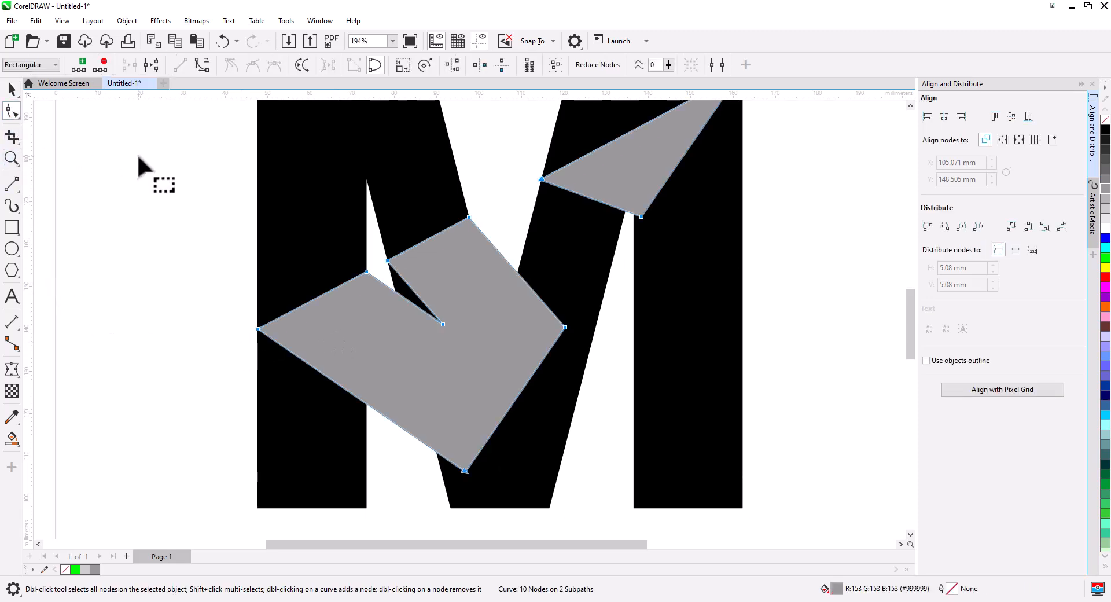
pyautogui.click(203, 63)
# - Bend the larger grey flap's lower-left edge and both edges of its notch into upward arcs
pyautogui.moveTo(361, 402); pyautogui.dragTo(377, 377)
pyautogui.scroll(2, 399, 325)
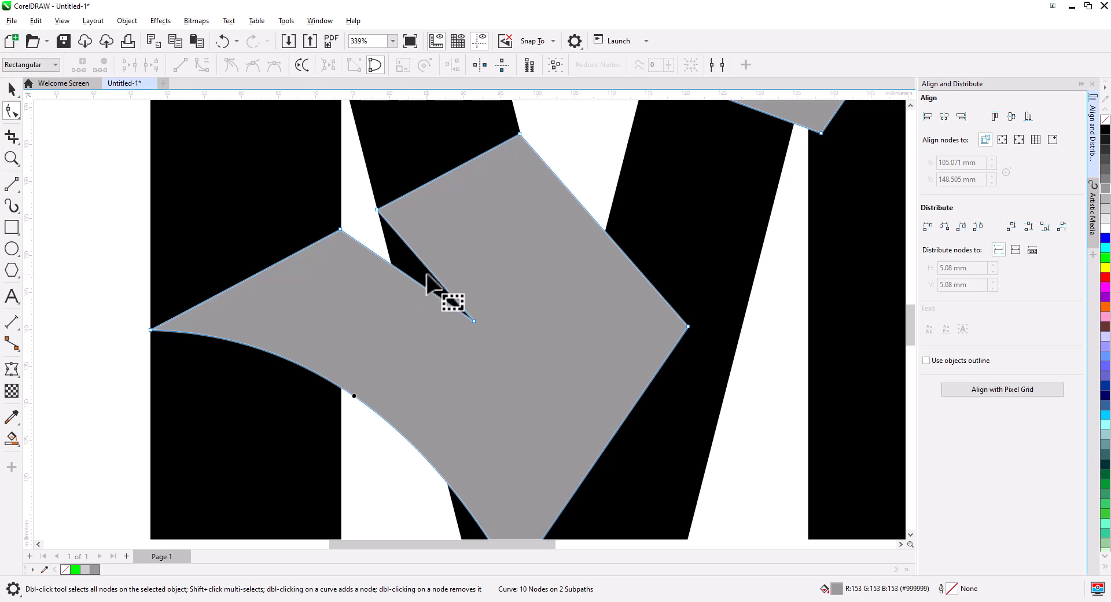
pyautogui.moveTo(427, 274)
pyautogui.mouseDown()
pyautogui.moveTo(439, 257)
pyautogui.moveTo(407, 270)
pyautogui.moveTo(426, 272)
pyautogui.mouseUp()
# - Bend the larger grey flap's upper-right edge outward and the small triangular flap's lower edge upward into arcs
pyautogui.moveTo(534, 241); pyautogui.dragTo(322, 315)
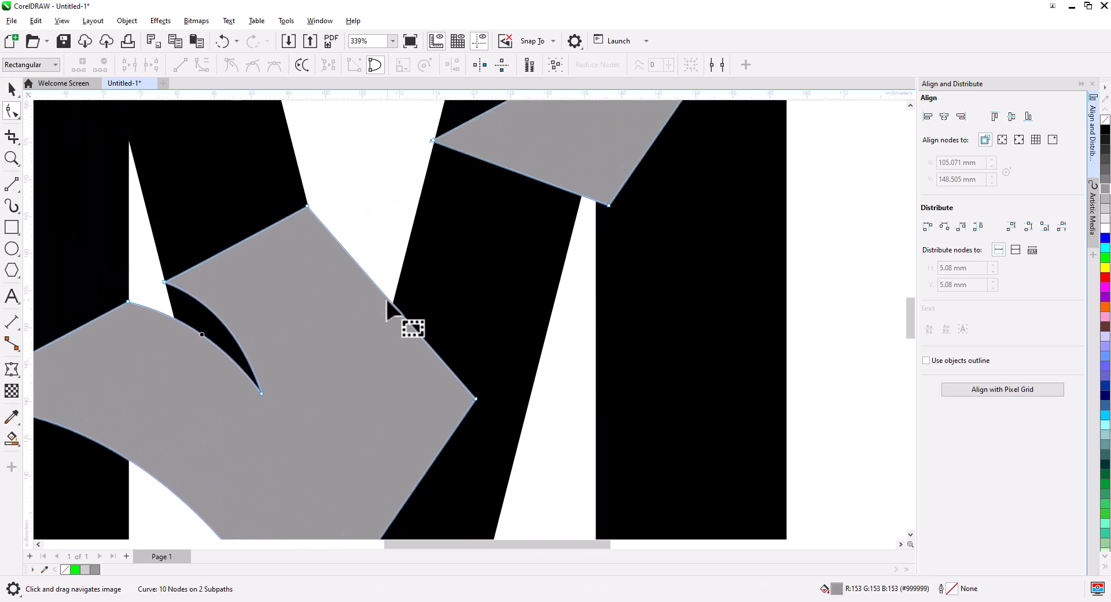
pyautogui.moveTo(388, 306)
pyautogui.mouseDown()
pyautogui.moveTo(394, 281)
pyautogui.moveTo(405, 296)
pyautogui.mouseUp()
pyautogui.moveTo(486, 249); pyautogui.dragTo(391, 350)
pyautogui.scroll(1, 412, 312)
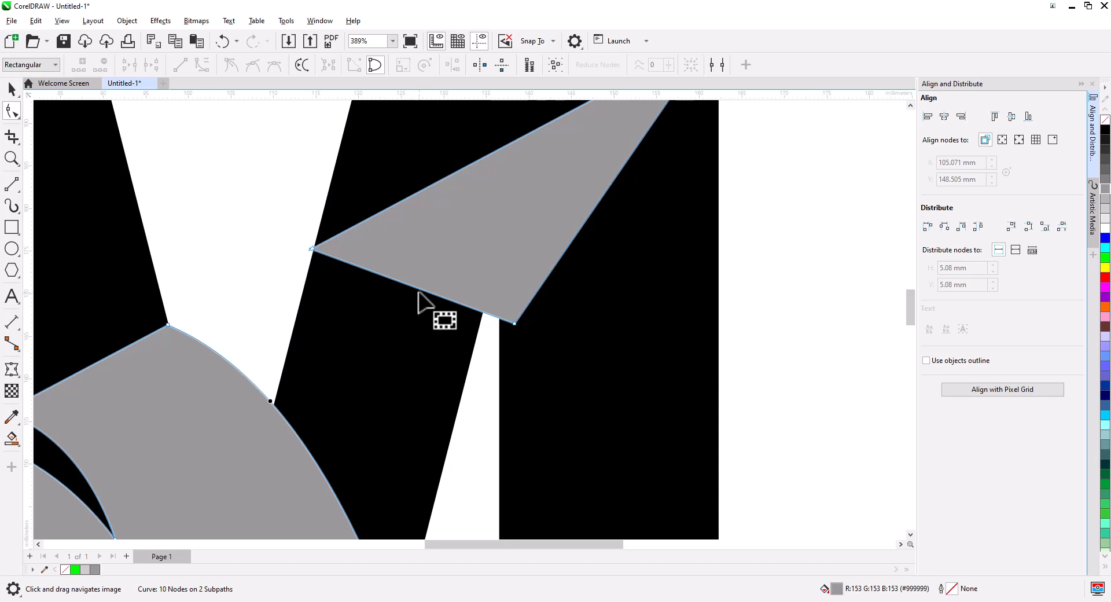
pyautogui.click(420, 292)
pyautogui.click(420, 289)
pyautogui.moveTo(427, 291); pyautogui.dragTo(429, 262)
# - Apply a conical fountain fill to the grey piece with Interactive Fill, running diagonally across the small triangular flap
pyautogui.scroll(-5, 471, 272)
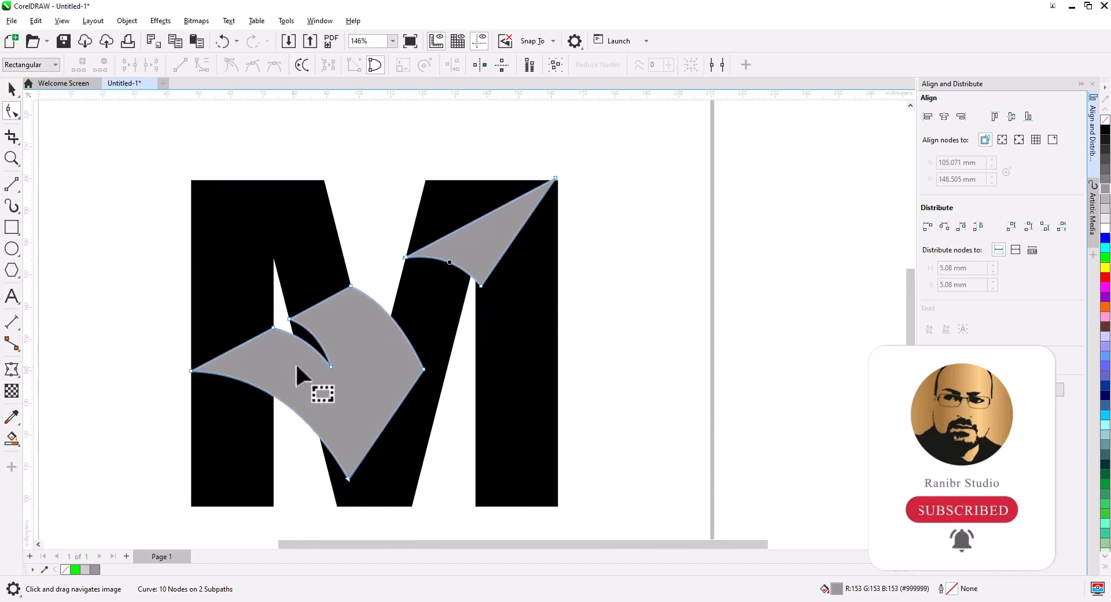
pyautogui.click(13, 441)
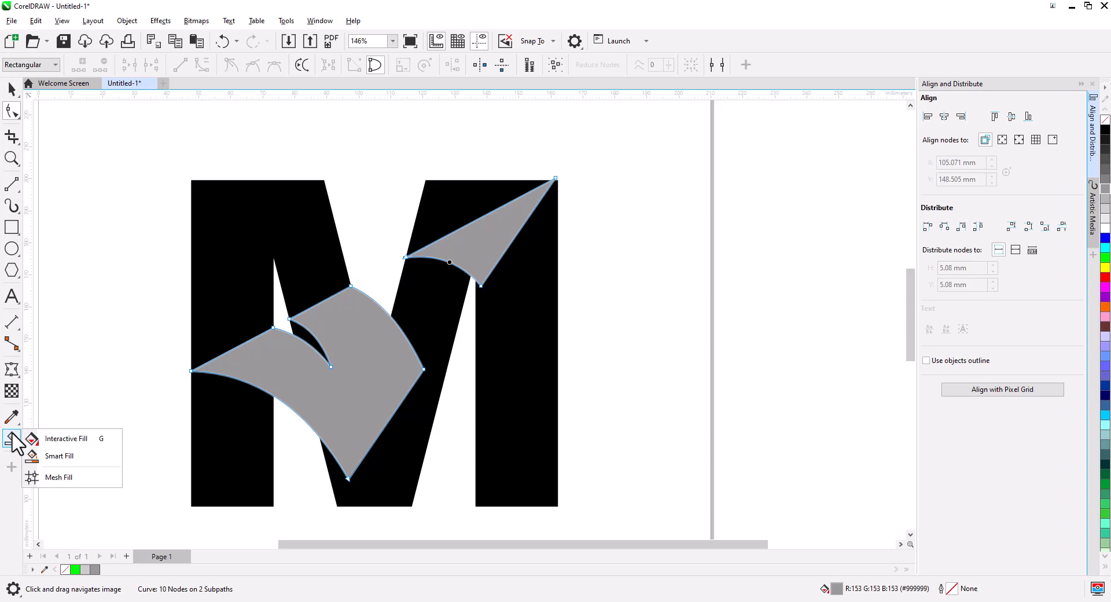
pyautogui.click(64, 439)
pyautogui.moveTo(484, 239); pyautogui.dragTo(441, 277)
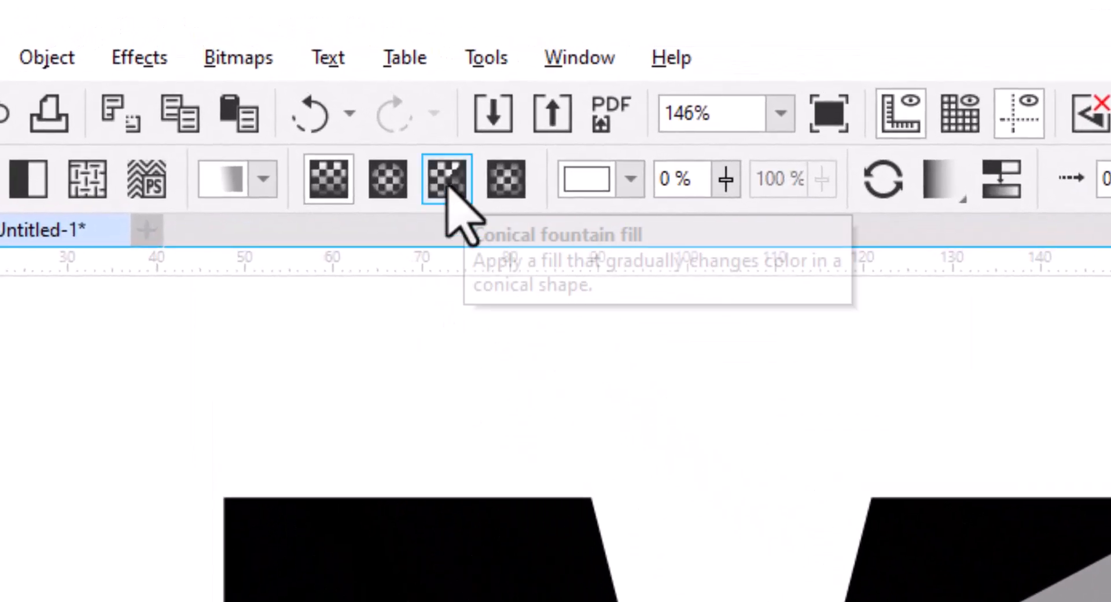
pyautogui.click(447, 180)
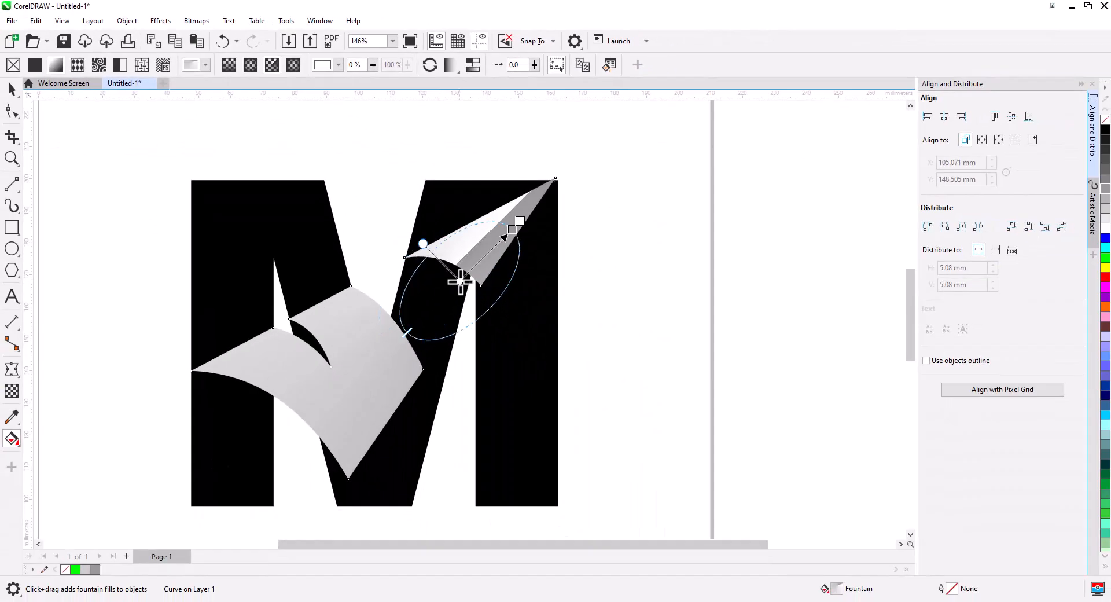
# - Move the conical fill's centre to the letter's upper-right corner, then aim and enlarge it across the grey flaps
pyautogui.moveTo(460, 282); pyautogui.dragTo(556, 181)
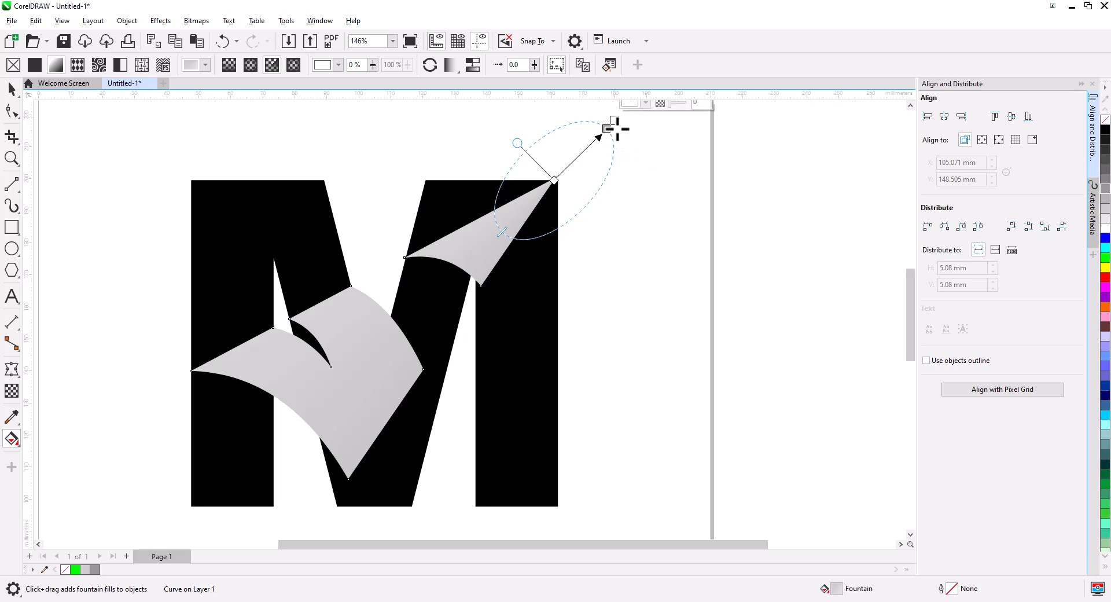
pyautogui.moveTo(606, 128); pyautogui.dragTo(332, 370)
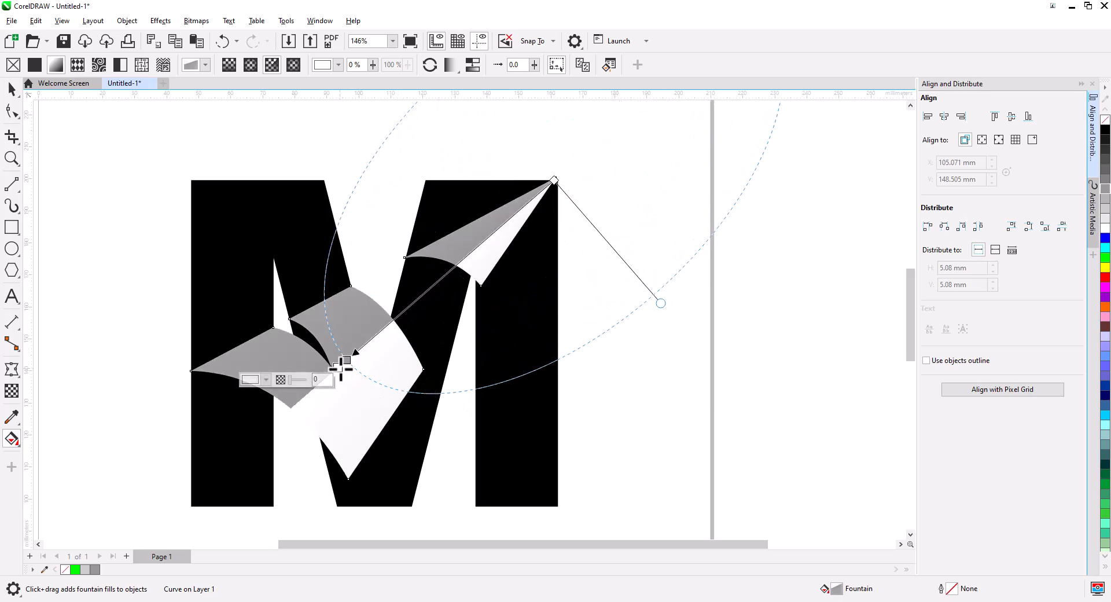
pyautogui.moveTo(341, 367); pyautogui.dragTo(654, 445)
pyautogui.moveTo(712, 121); pyautogui.dragTo(797, 82)
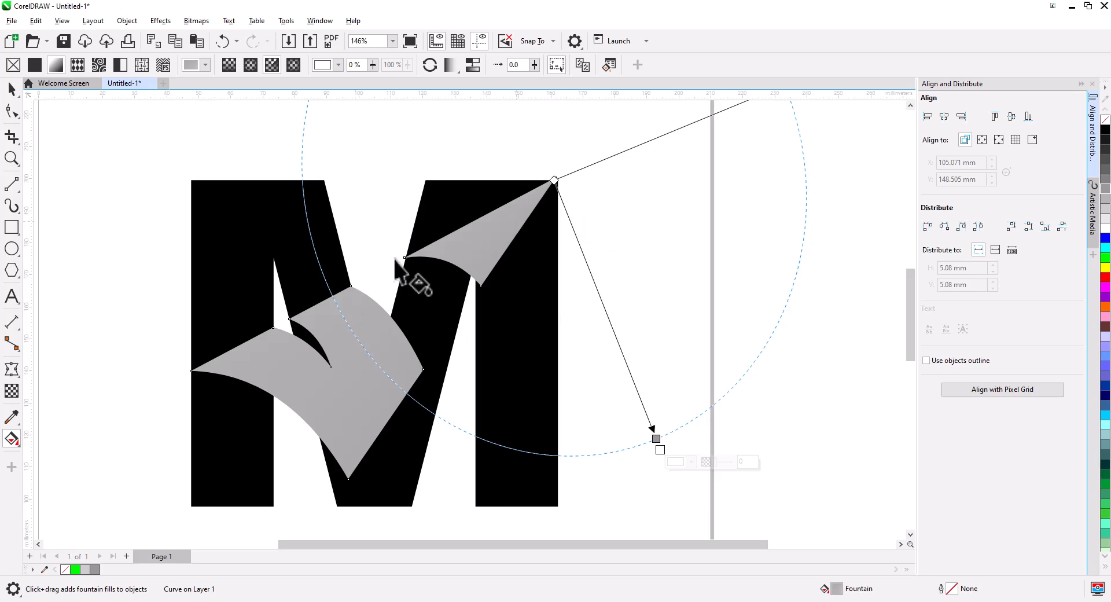
# - Add a colour node at 24% on the conical fill along the flap's fold edge and make it black
pyautogui.scroll(2, 355, 298)
pyautogui.scroll(1, 328, 310)
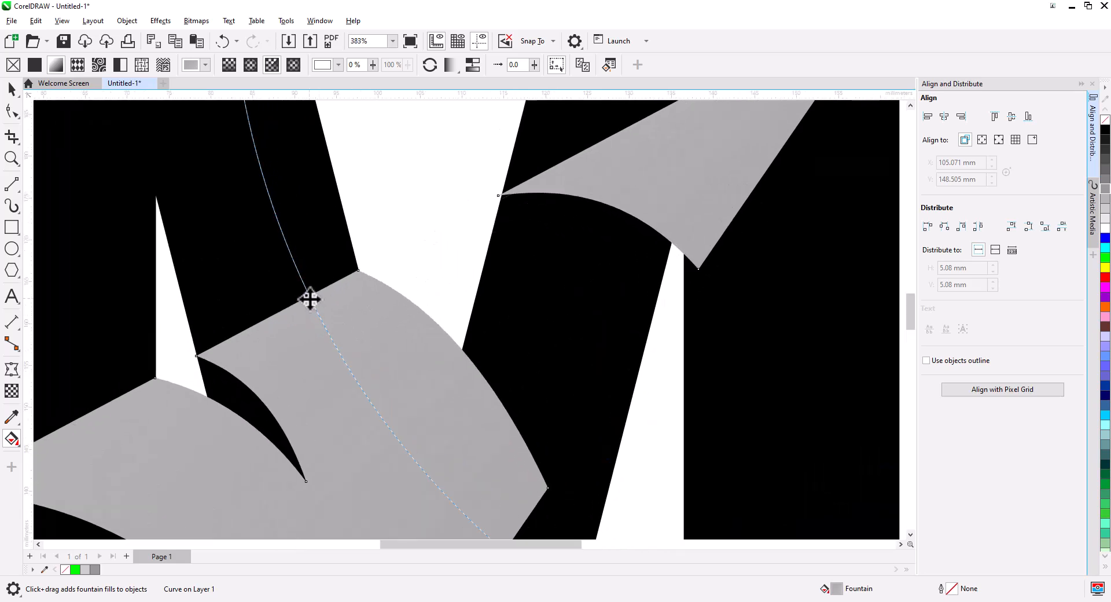
pyautogui.click(310, 298)
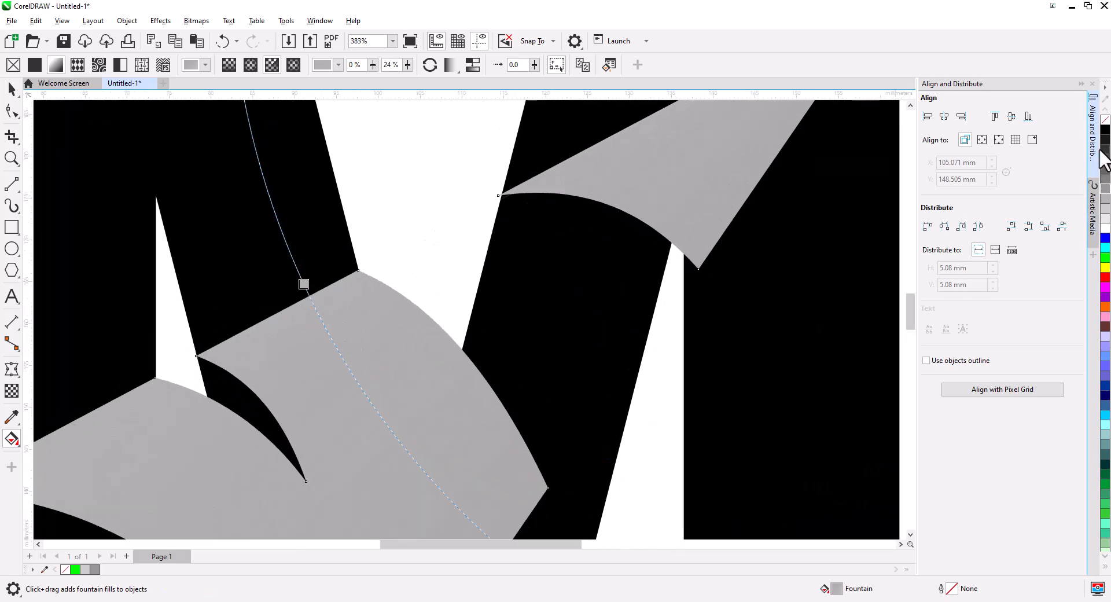
pyautogui.click(1105, 130)
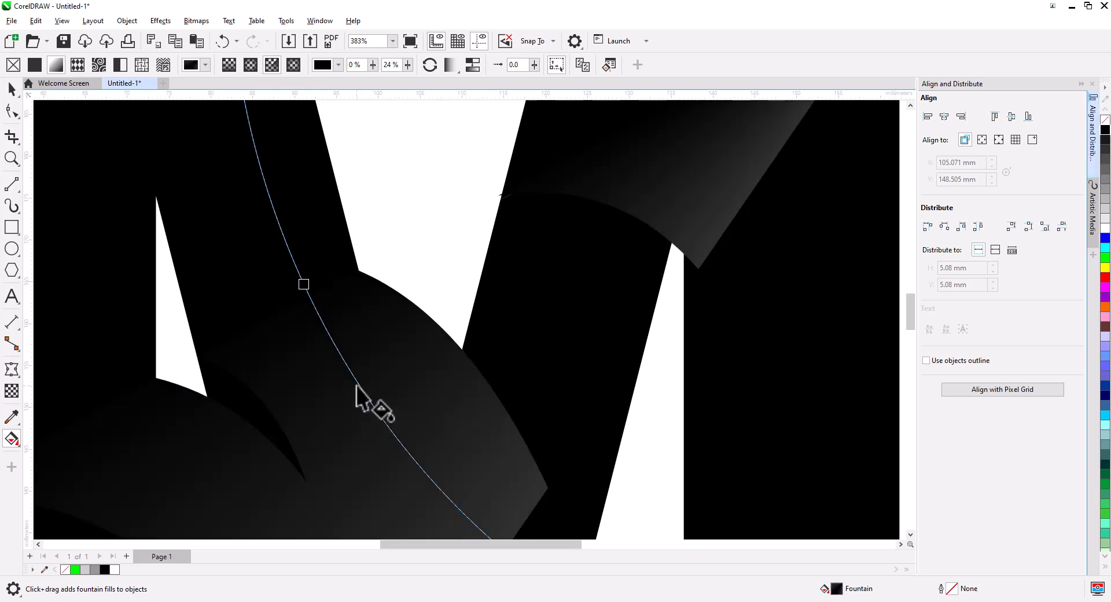
# - Add a white colour node at 22% and a grey one at 20% to the conical fill for a highlight band
pyautogui.doubleClick(347, 366)
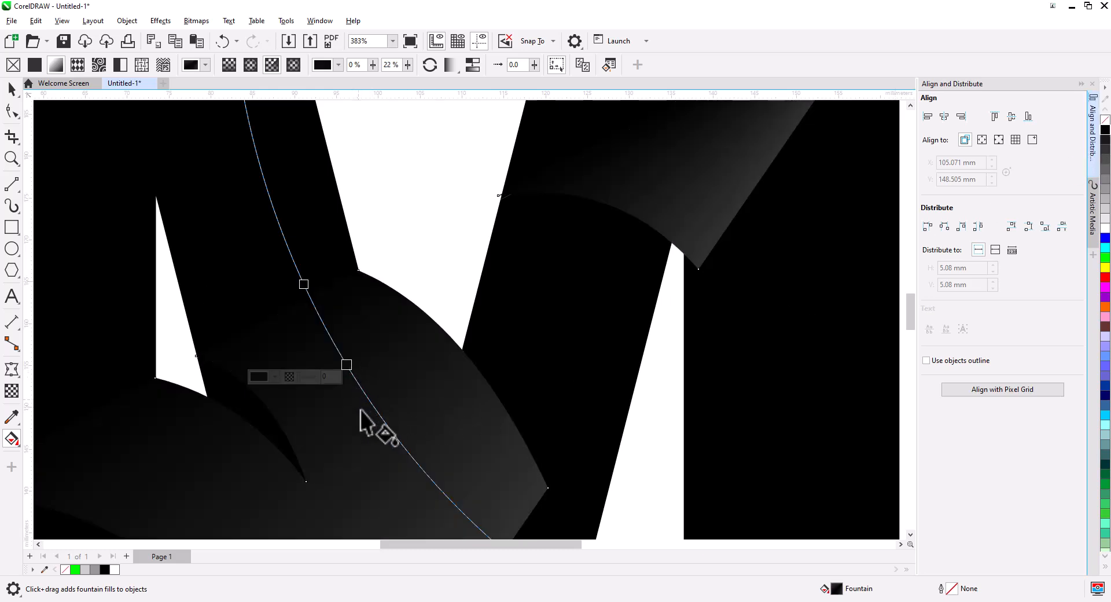
pyautogui.click(1106, 197)
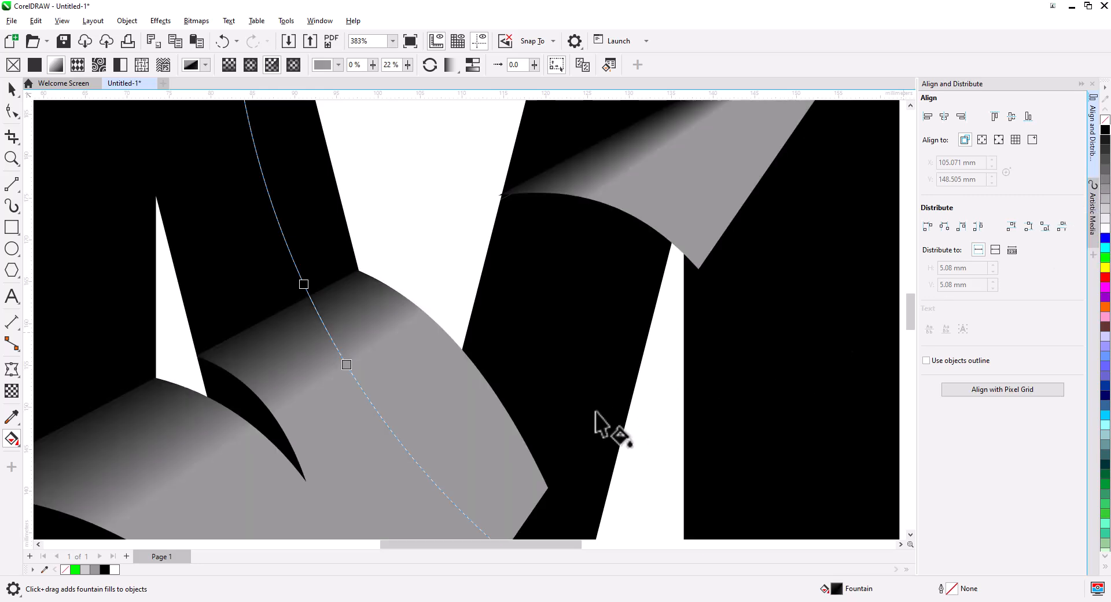
pyautogui.doubleClick(397, 438)
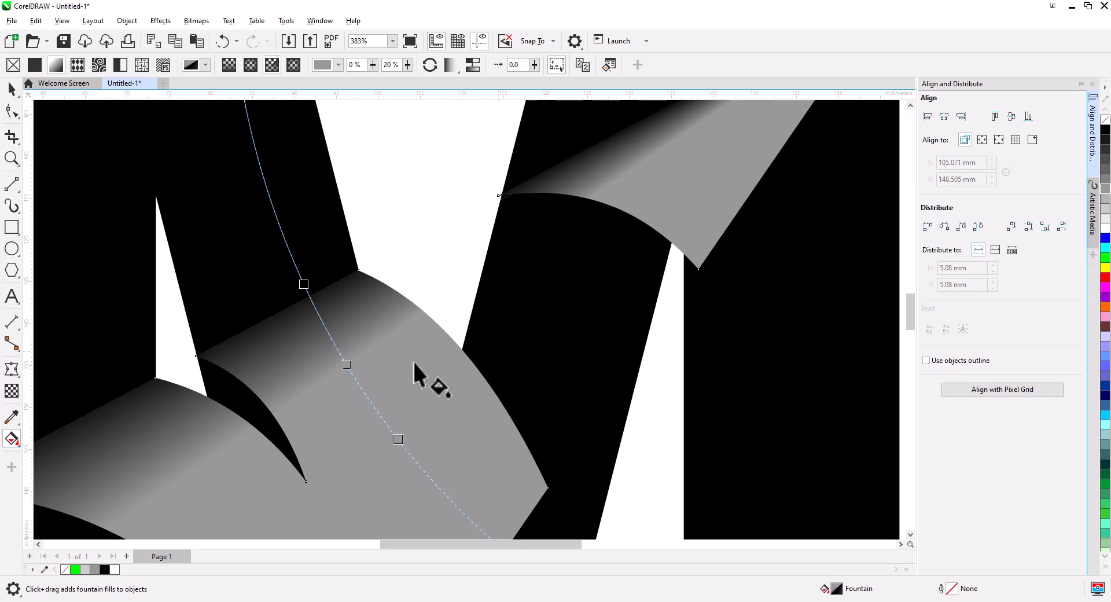
pyautogui.doubleClick(348, 365)
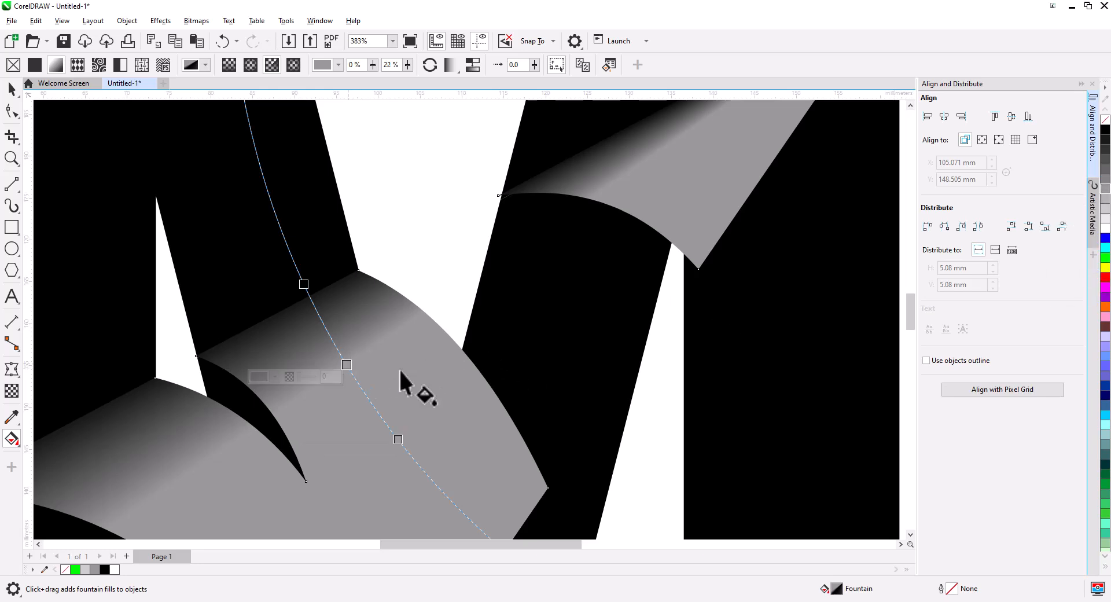
pyautogui.click(1106, 228)
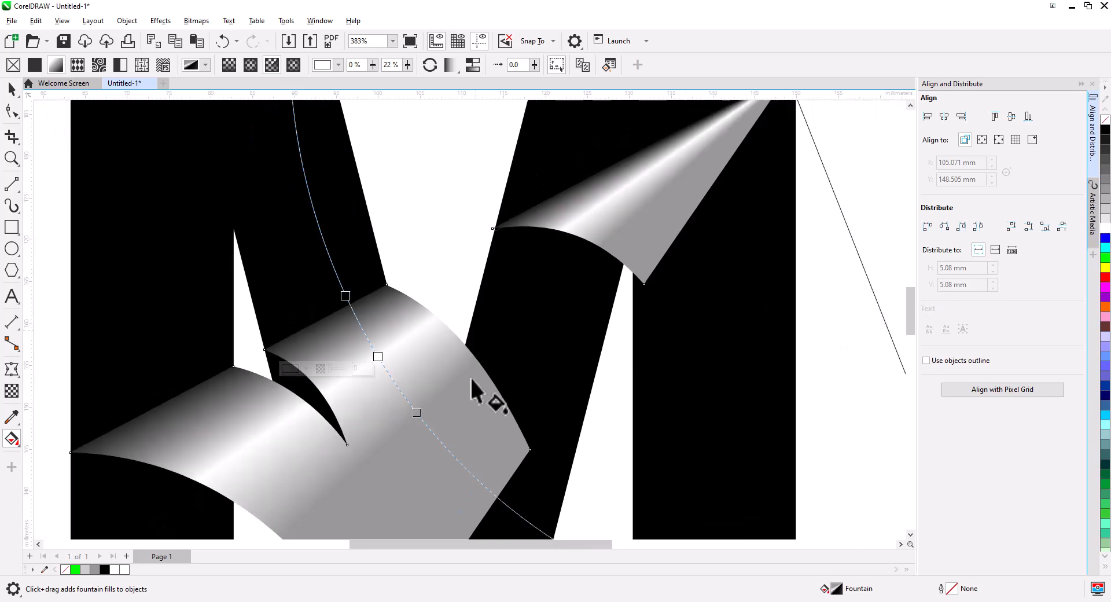
# - Rotate the flap's conical fill slightly so the black shading spreads further from the fold line
pyautogui.moveTo(472, 379); pyautogui.dragTo(422, 297)
pyautogui.scroll(-3, 402, 348)
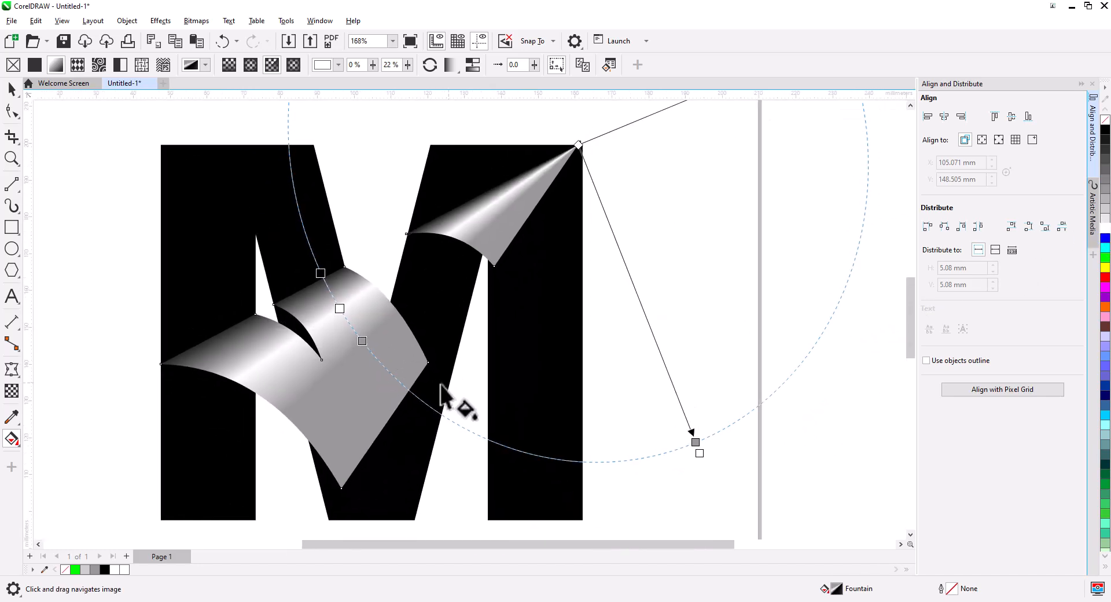
pyautogui.click(12, 90)
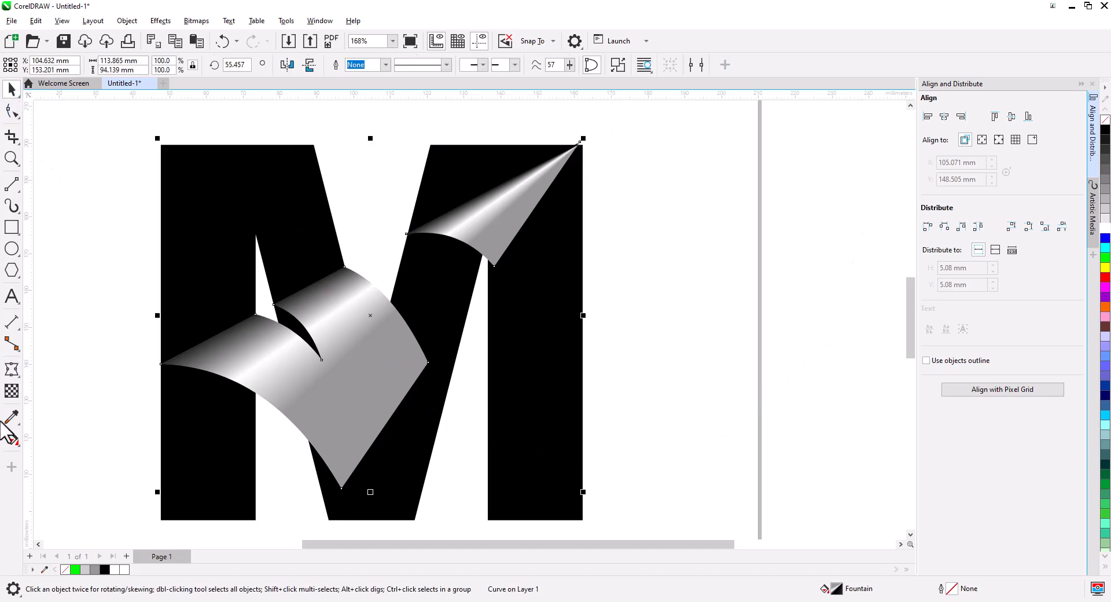
pyautogui.click(11, 438)
pyautogui.moveTo(702, 450); pyautogui.dragTo(713, 451)
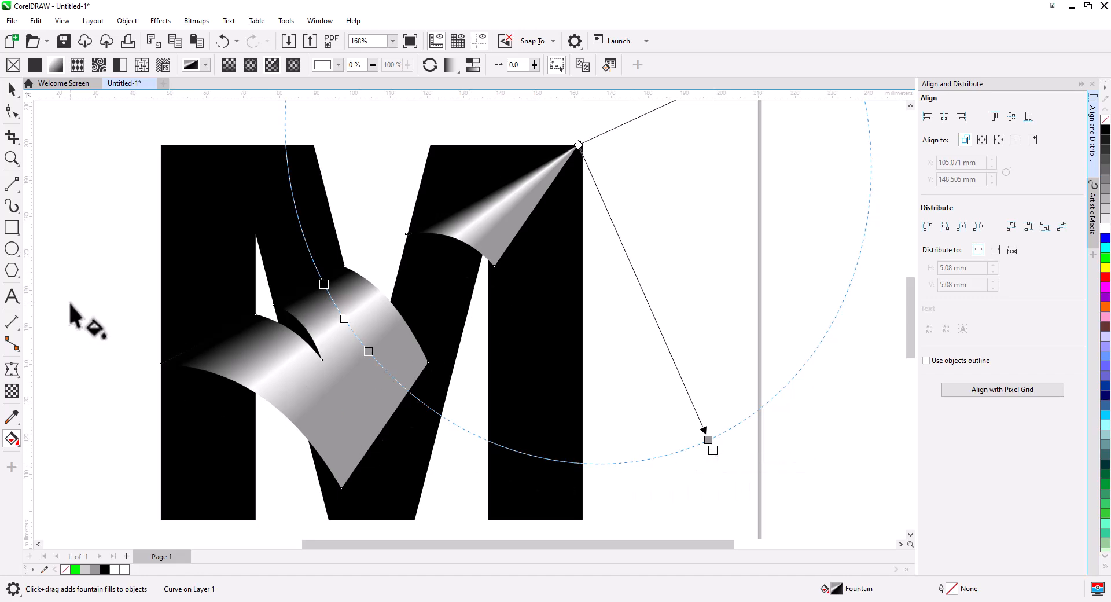
# - Fill the upper piece of the letter with red and clear the selection
pyautogui.click(12, 89)
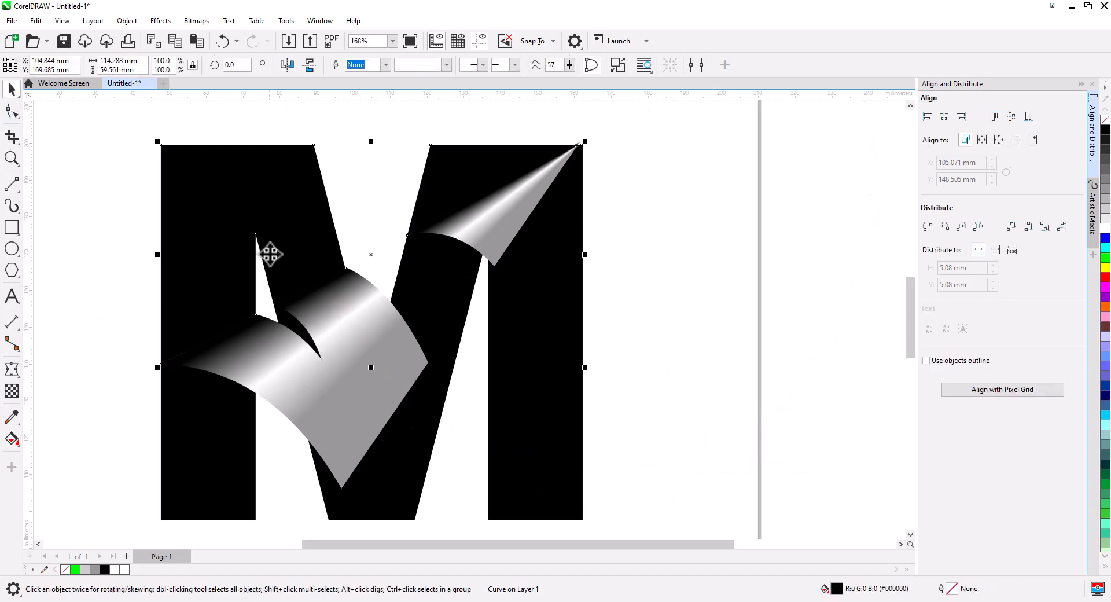
pyautogui.click(1105, 277)
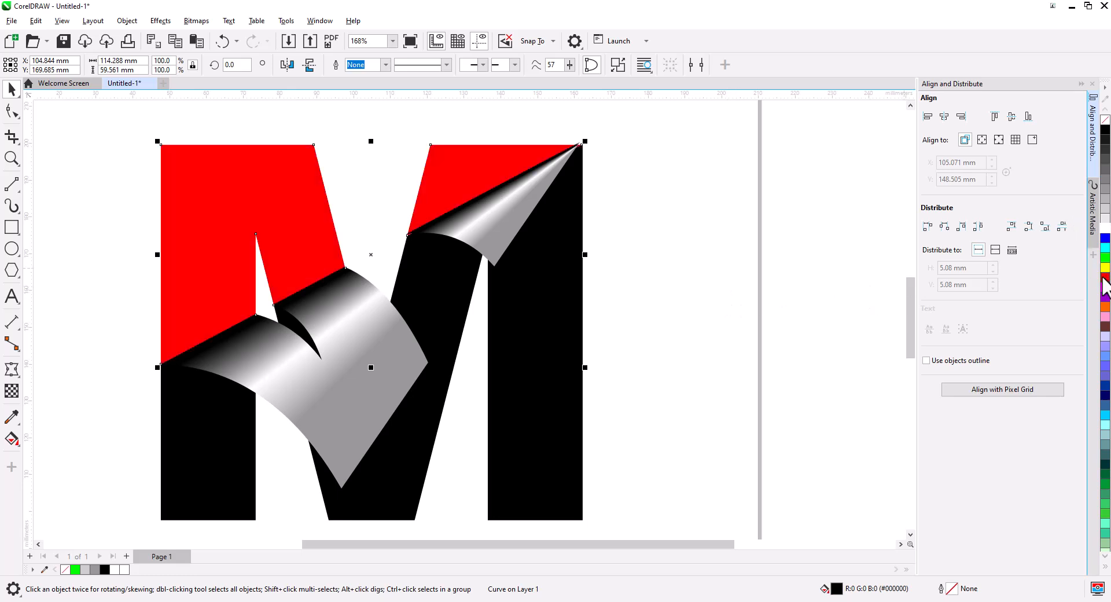
pyautogui.click(708, 233)
# - Move the gradient-filled flap piece so its pointed tip meets the letter's upper-right corner
pyautogui.scroll(1, 575, 151)
pyautogui.scroll(2, 576, 152)
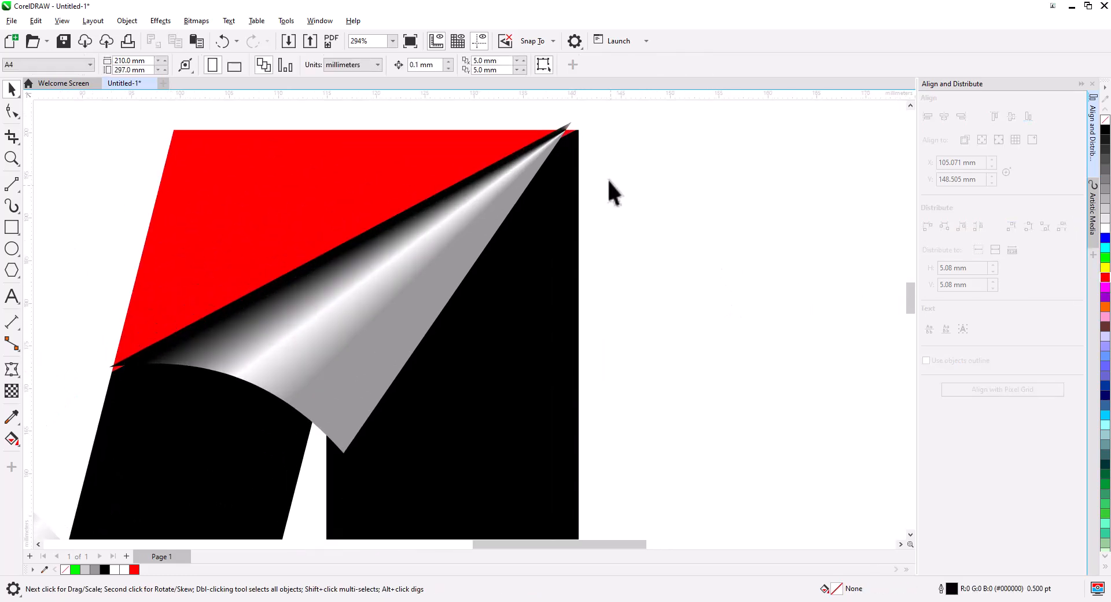
pyautogui.moveTo(610, 191); pyautogui.dragTo(615, 280)
pyautogui.click(609, 269)
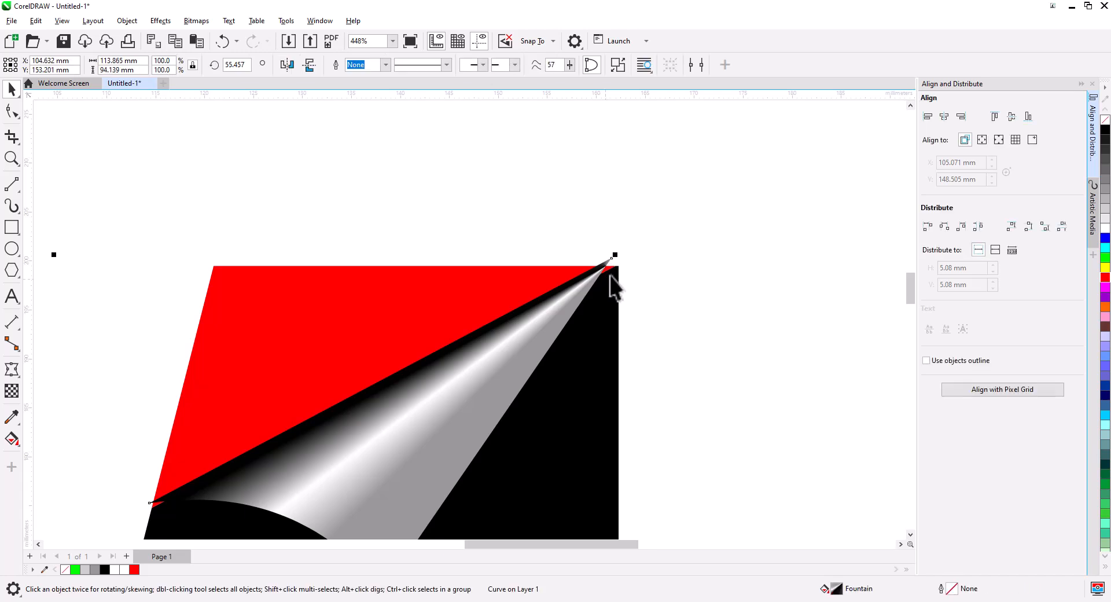
pyautogui.scroll(2, 614, 272)
pyautogui.moveTo(608, 253); pyautogui.dragTo(618, 267)
pyautogui.moveTo(478, 370); pyautogui.dragTo(503, 359)
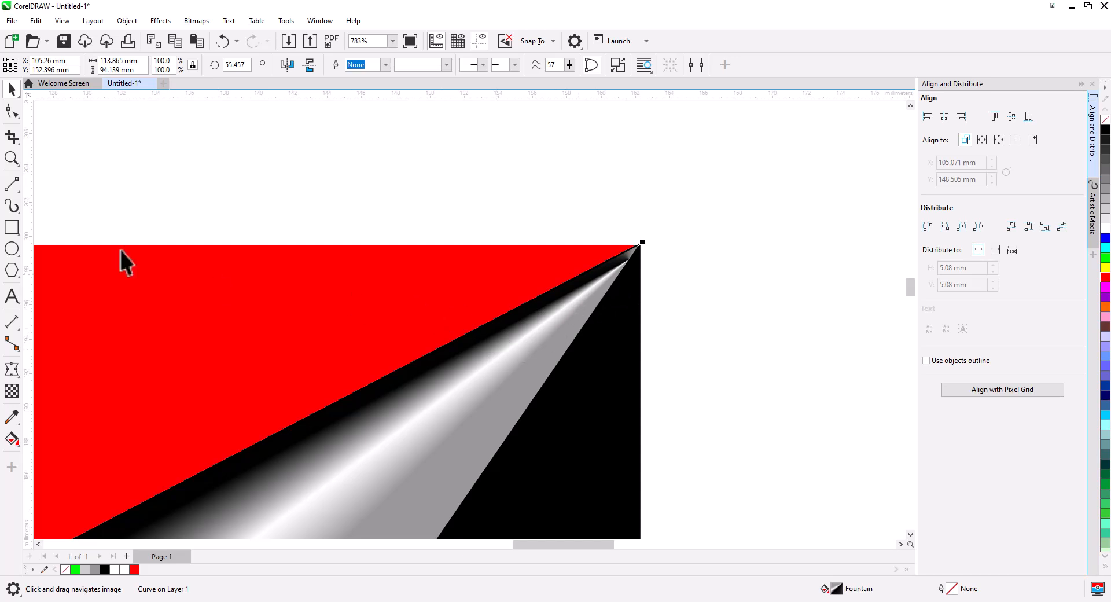
# - Reposition the conical fill's centre exactly on the flap's tip at the letter's upper-right corner
pyautogui.click(11, 438)
pyautogui.moveTo(632, 261); pyautogui.dragTo(639, 246)
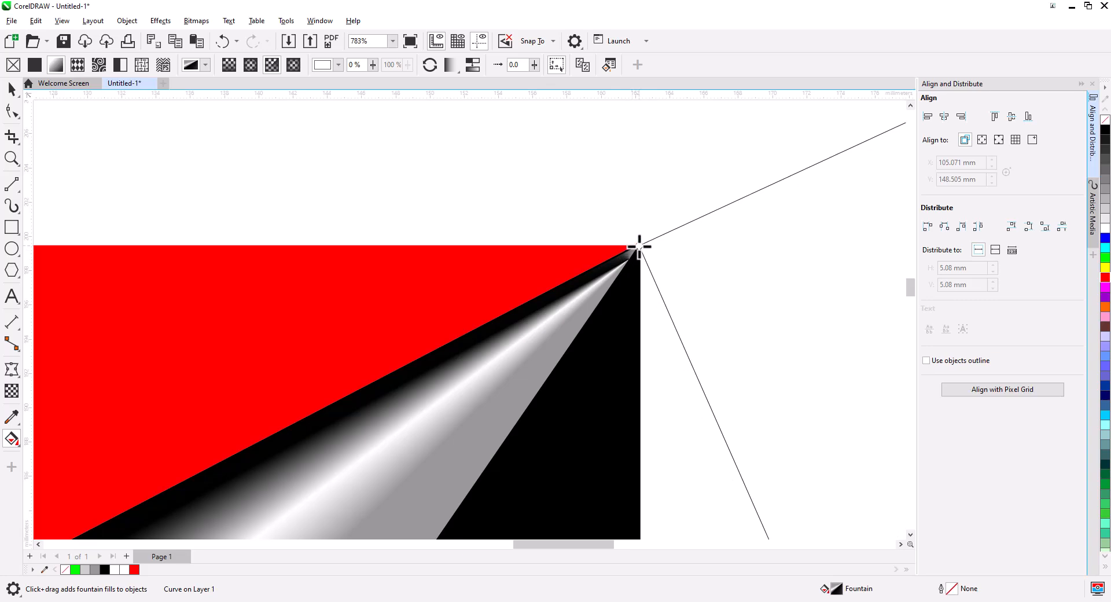
pyautogui.scroll(-3, 324, 292)
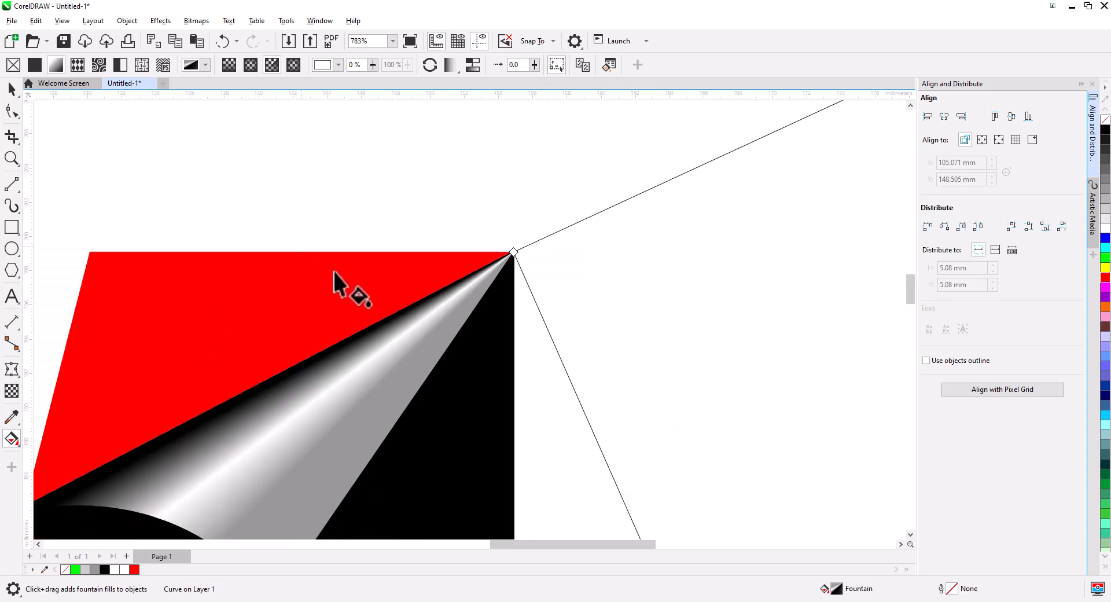
# - Rotate the flap piece slightly to an angle of 55.003° so its left corner meets the letter's left edge
pyautogui.scroll(4, 379, 298)
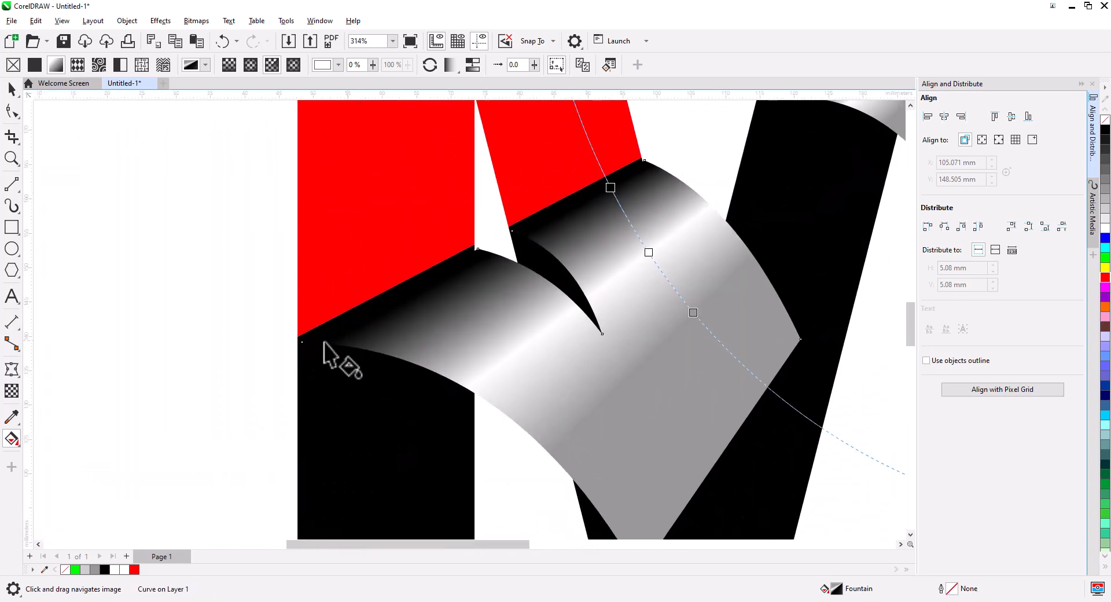
pyautogui.click(11, 91)
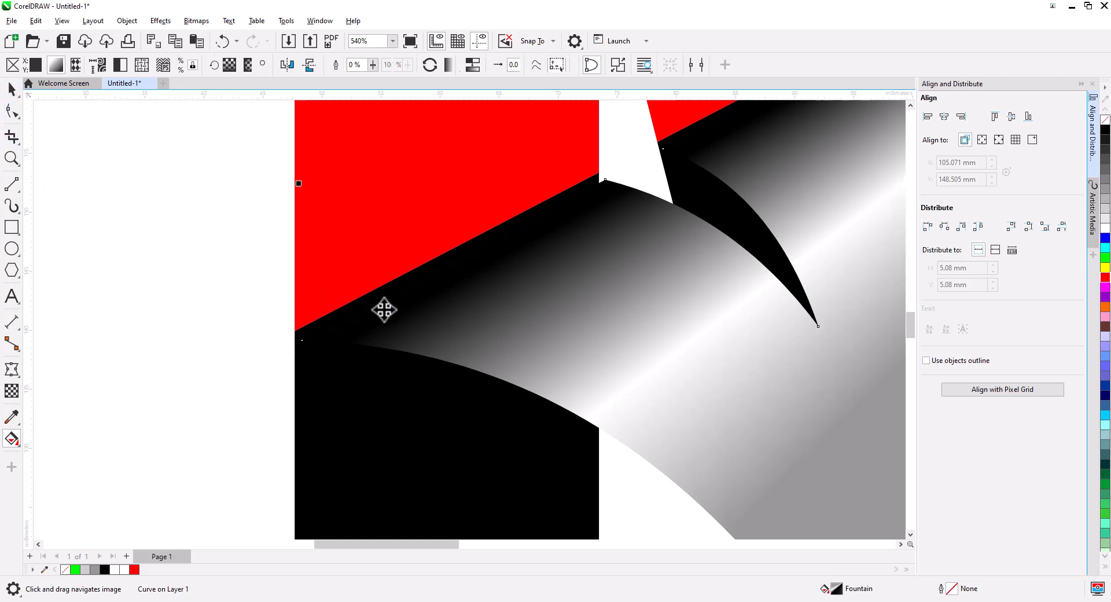
pyautogui.scroll(-3, 371, 334)
pyautogui.scroll(-2, 378, 375)
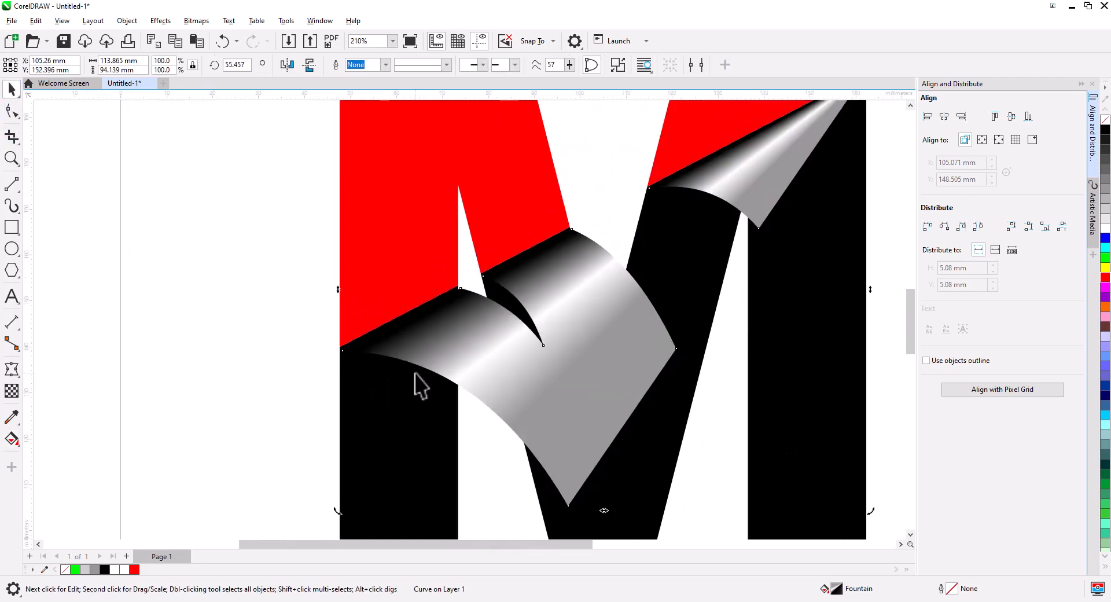
pyautogui.moveTo(417, 384); pyautogui.dragTo(410, 322)
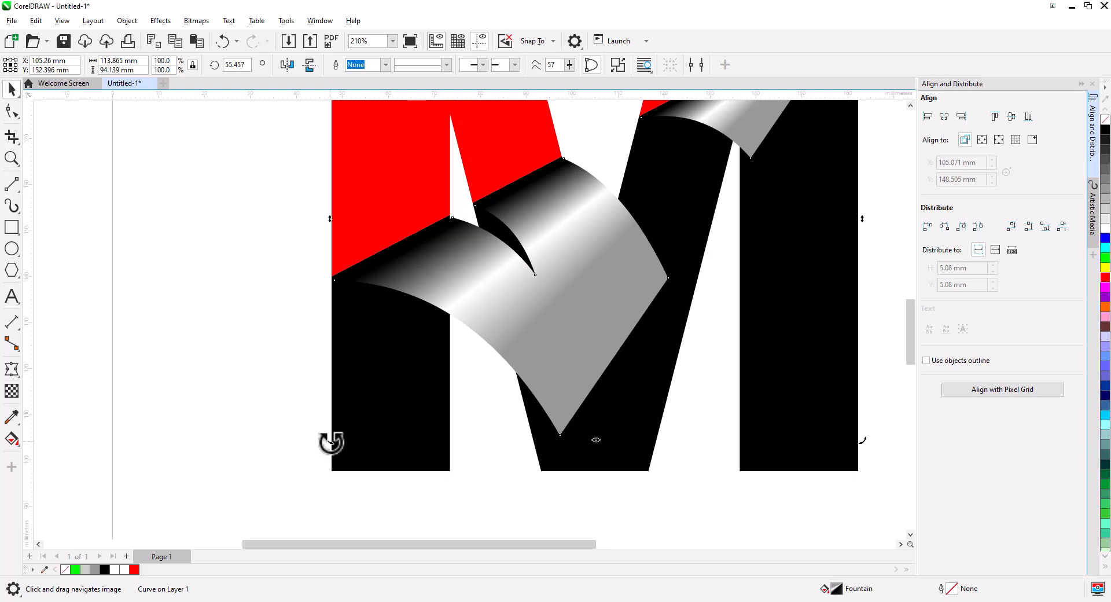
pyautogui.moveTo(331, 441); pyautogui.dragTo(326, 437)
pyautogui.scroll(5, 333, 272)
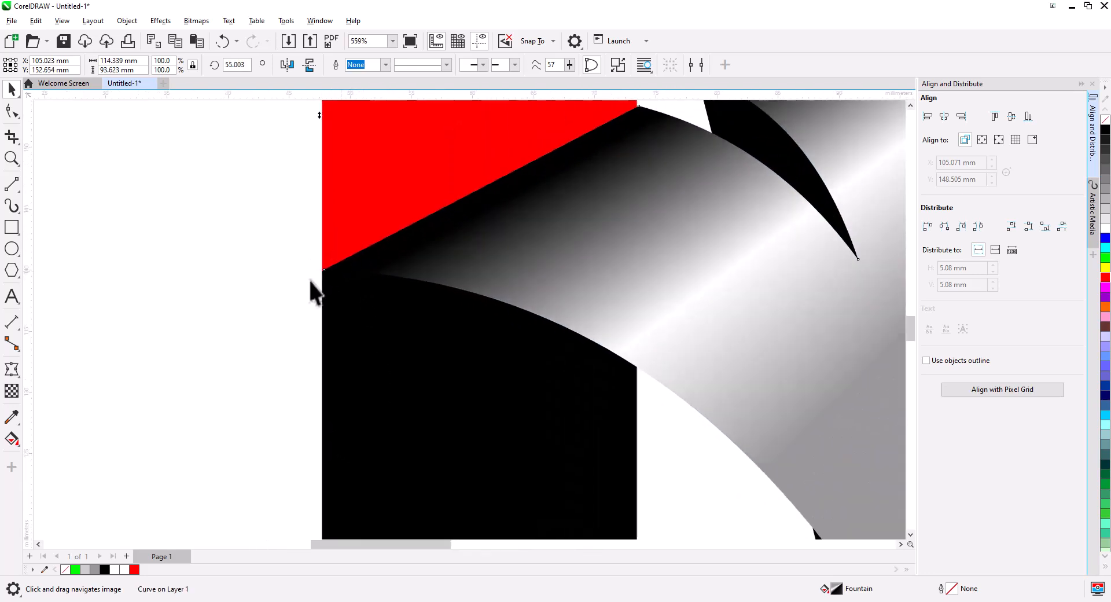
pyautogui.click(219, 323)
pyautogui.scroll(-5, 342, 371)
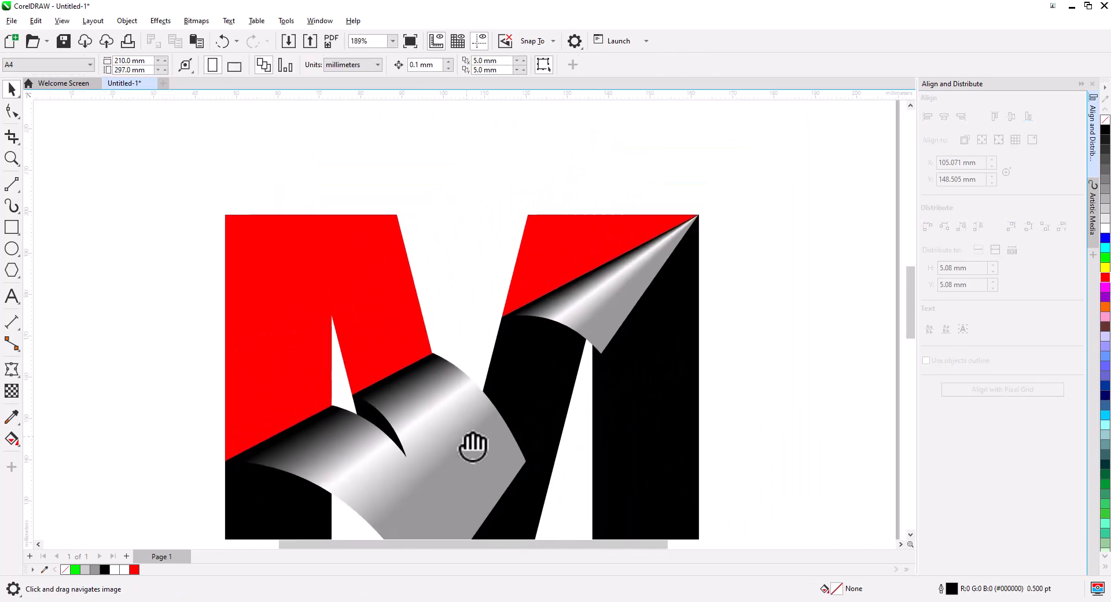
# - Apply a black inner shadow to the red piece, offset 1.415 mm and -1.164 mm, with opacity 100 and feathering 15
pyautogui.moveTo(471, 447); pyautogui.dragTo(546, 394)
pyautogui.click(405, 228)
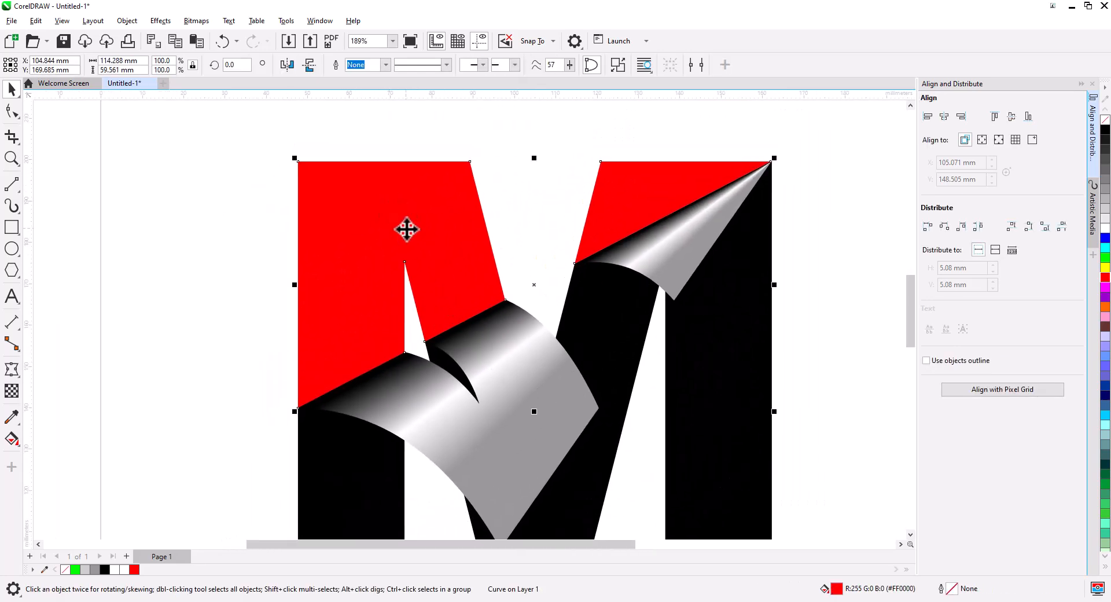
pyautogui.click(13, 379)
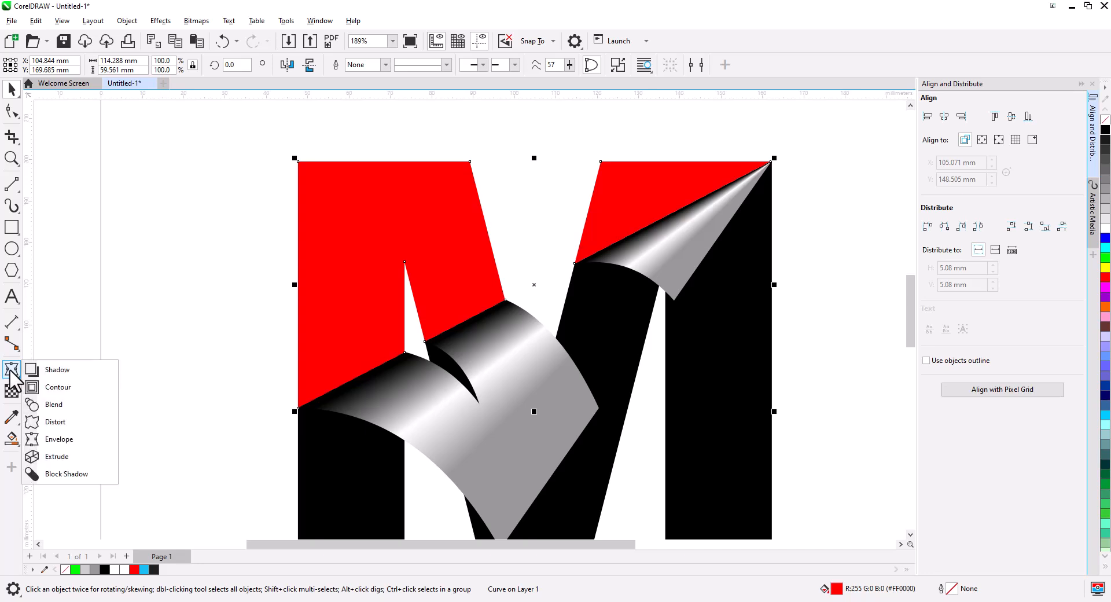
pyautogui.click(47, 370)
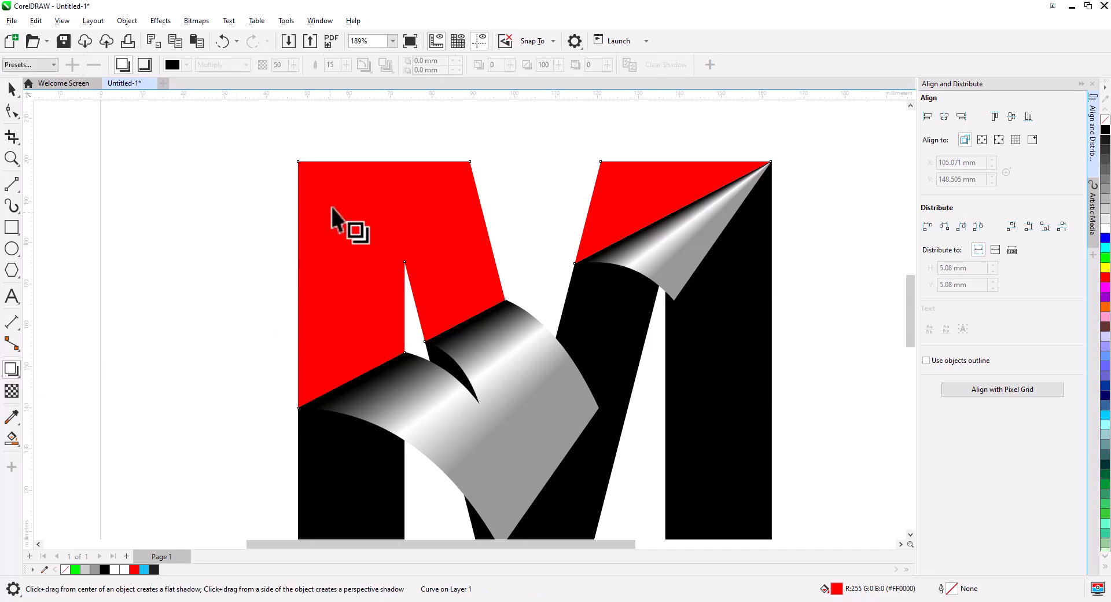
pyautogui.click(144, 65)
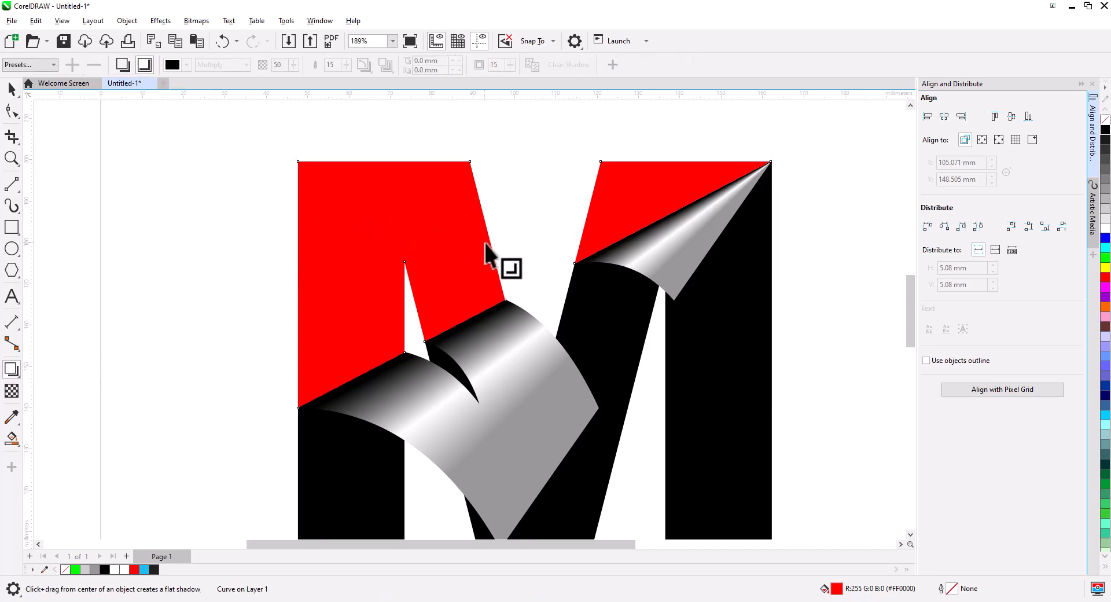
pyautogui.moveTo(534, 285); pyautogui.dragTo(689, 412)
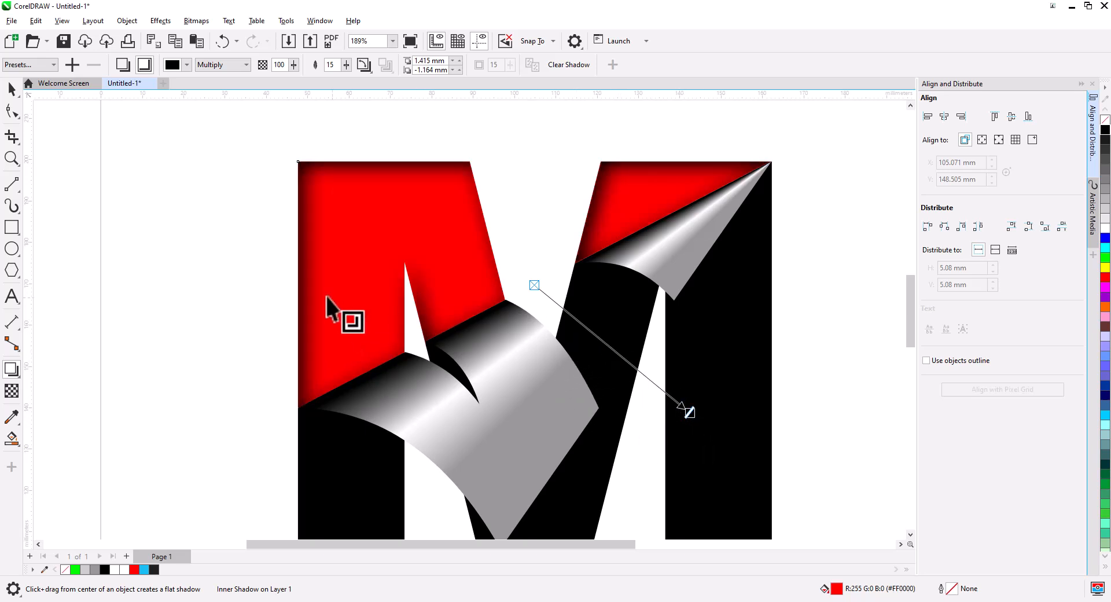
pyautogui.click(12, 89)
pyautogui.click(180, 222)
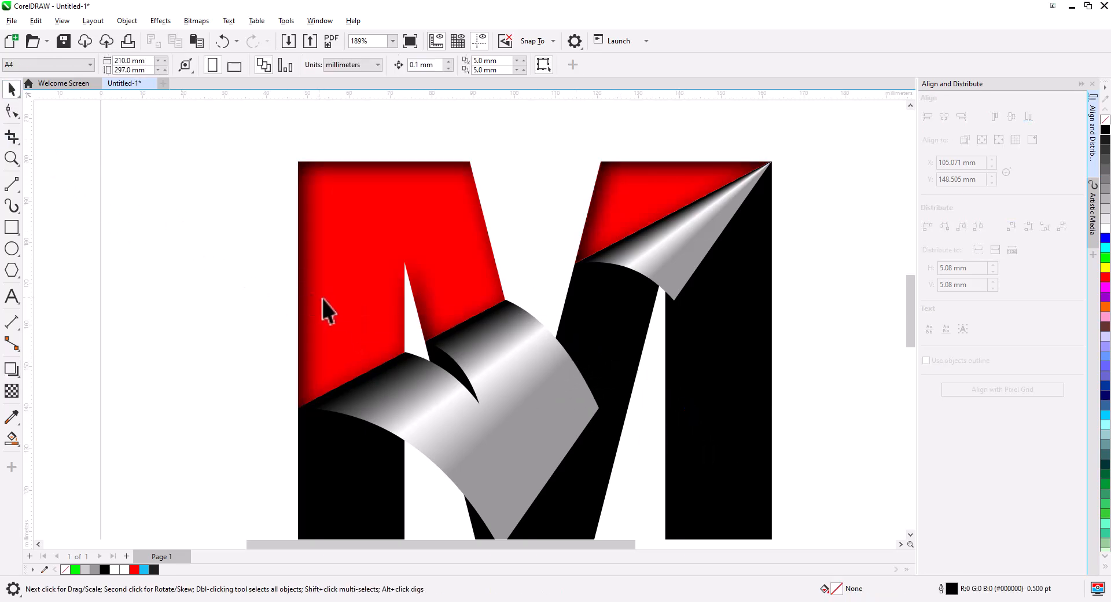
# - Place a copy of the letter's black lower part beside the letter and fill the copy with light grey (204, 204, 204)
pyautogui.scroll(-3, 351, 315)
pyautogui.moveTo(405, 357); pyautogui.dragTo(400, 302)
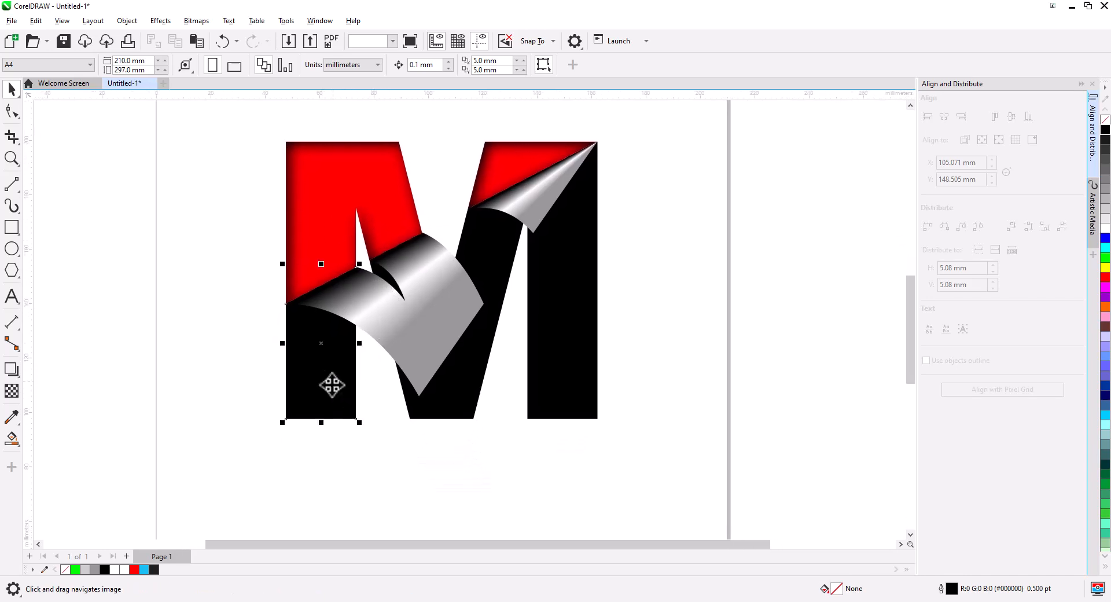
pyautogui.keyDown('shift'); pyautogui.click(396, 415); pyautogui.keyUp('shift')
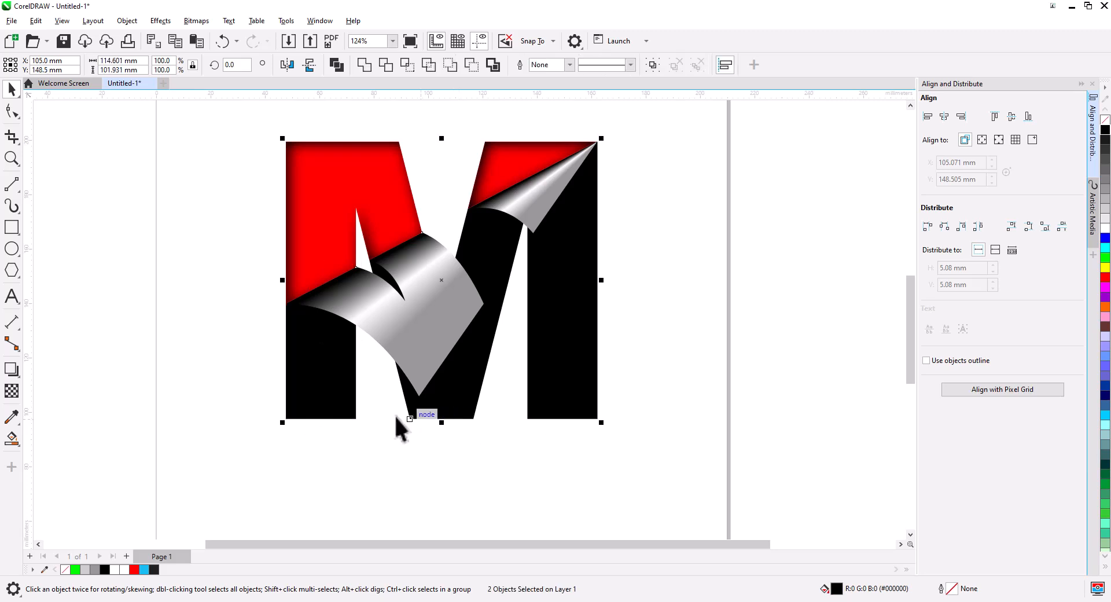
pyautogui.click(350, 408)
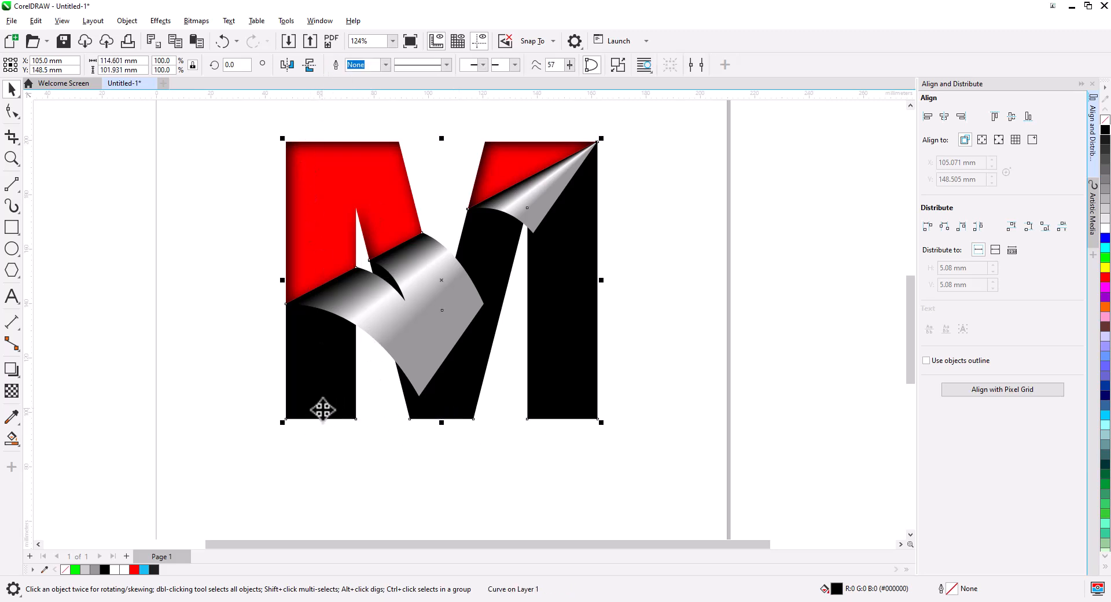
pyautogui.moveTo(327, 412); pyautogui.dragTo(442, 484)
pyautogui.click(711, 440)
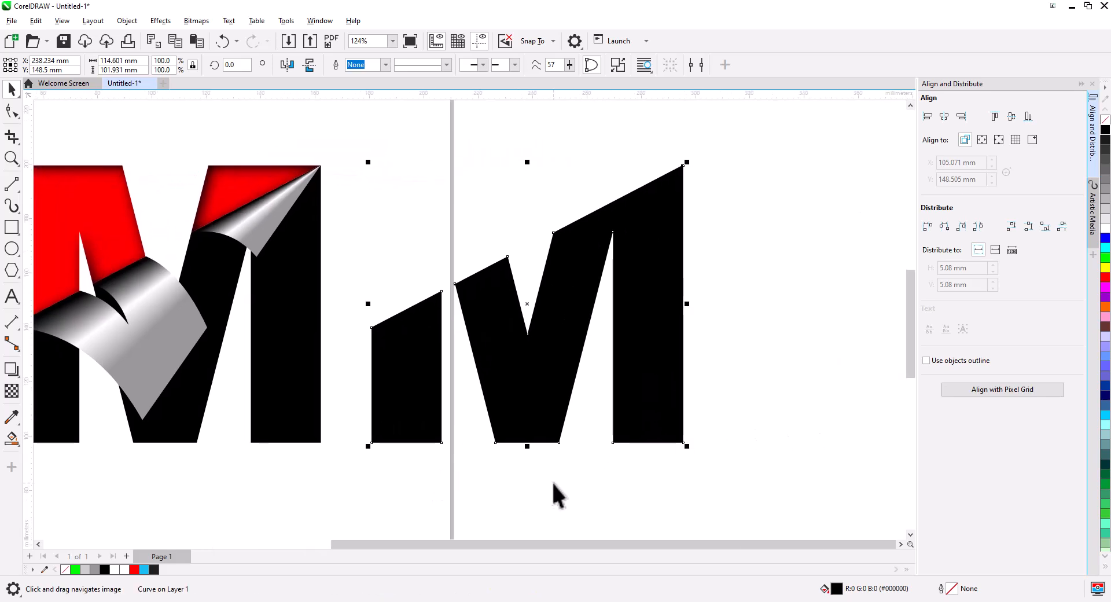
pyautogui.click(1105, 219)
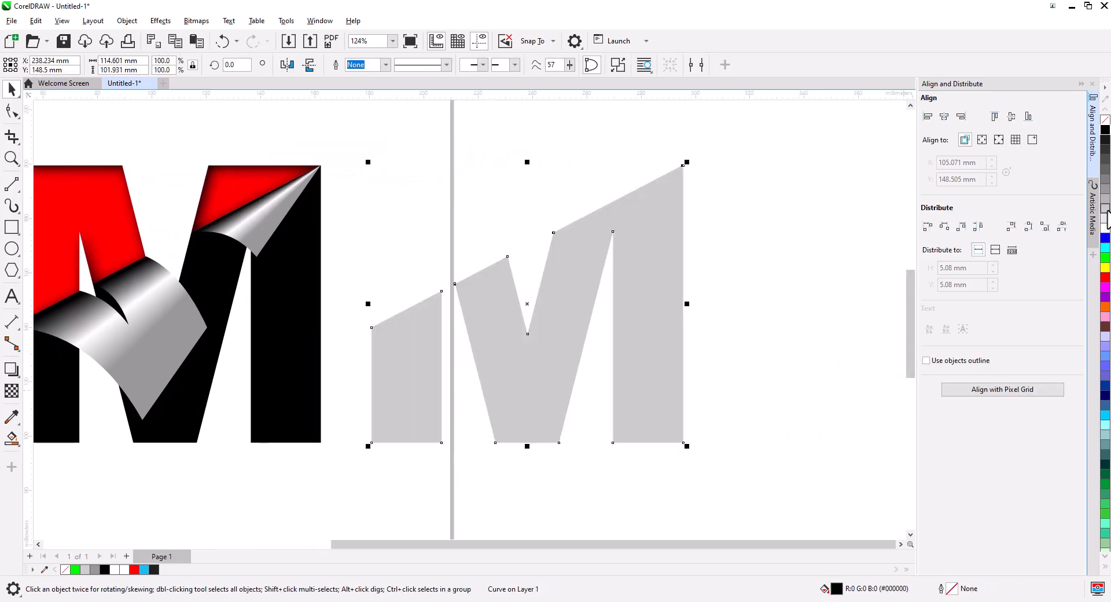
# - Add a one-step inside contour with a 2.0 mm offset to the grey copy and break the contour apart
pyautogui.click(10, 374)
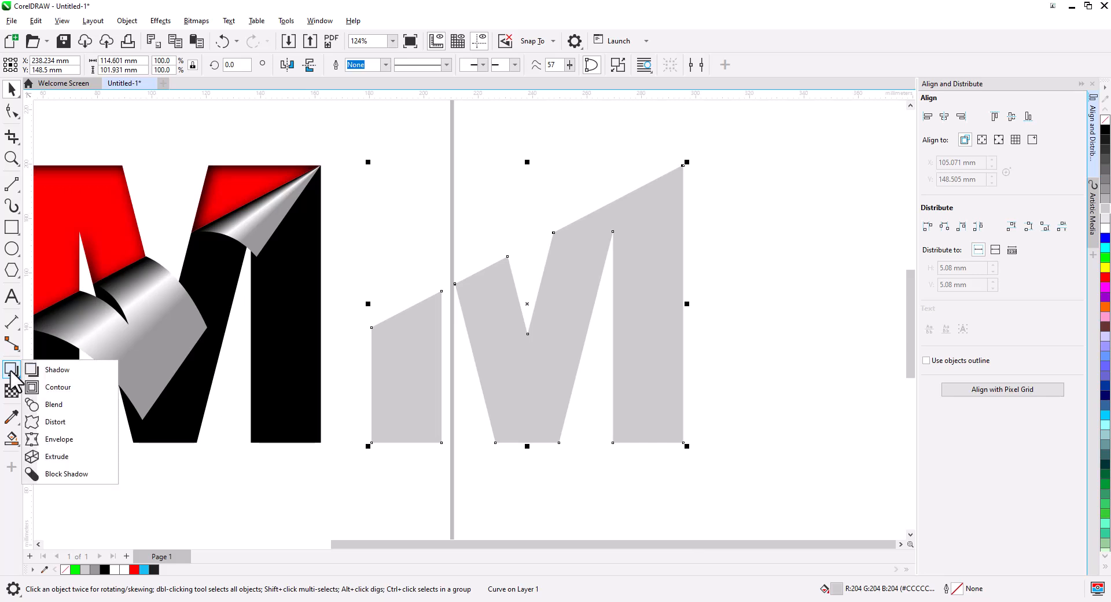
pyautogui.click(53, 387)
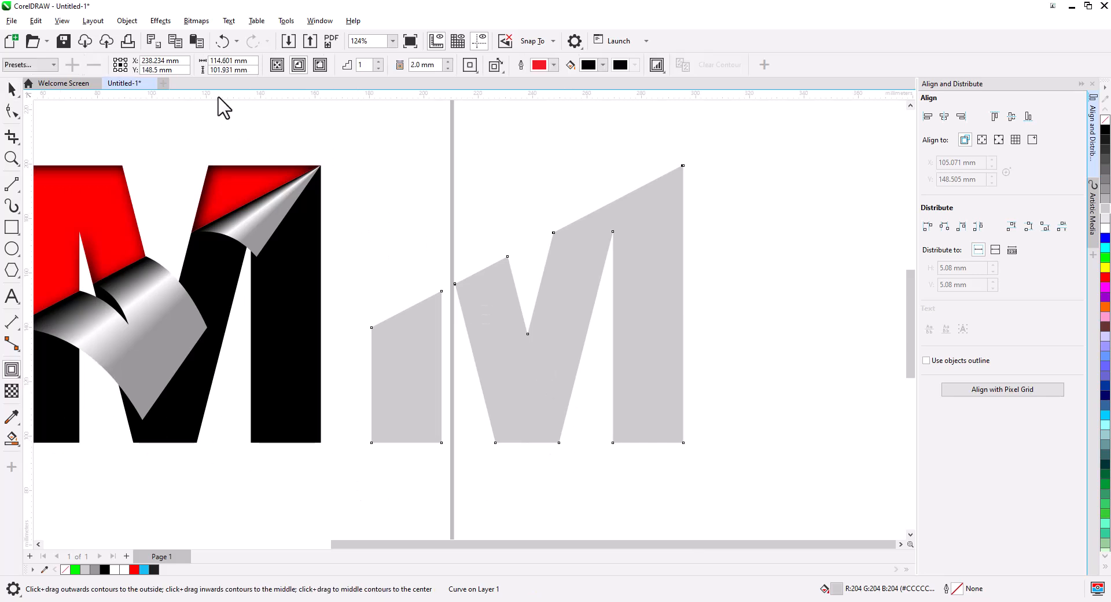
pyautogui.click(299, 64)
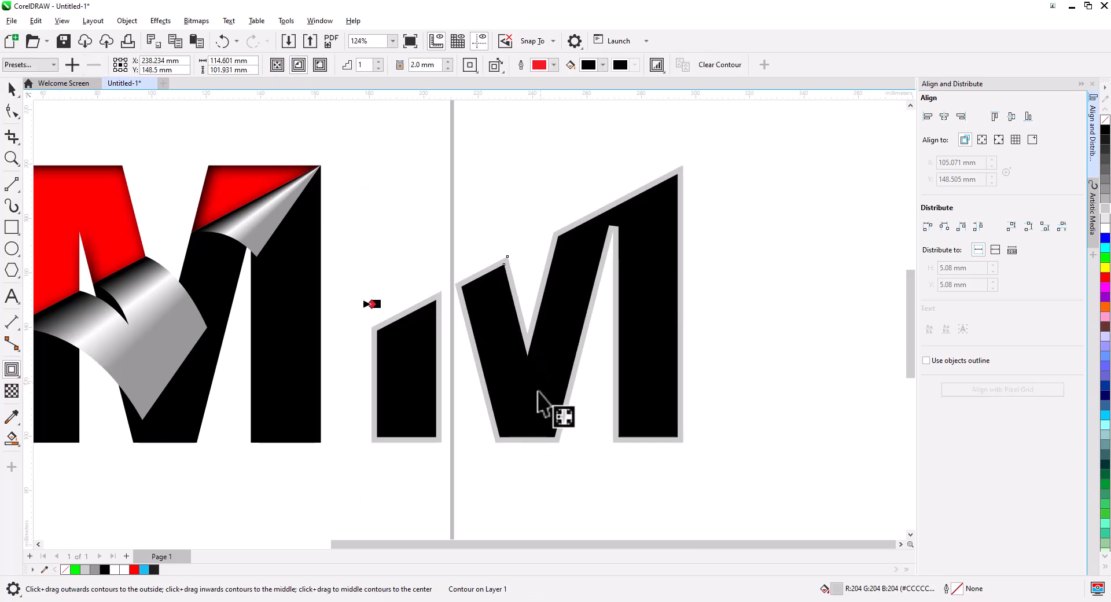
pyautogui.scroll(3, 541, 417)
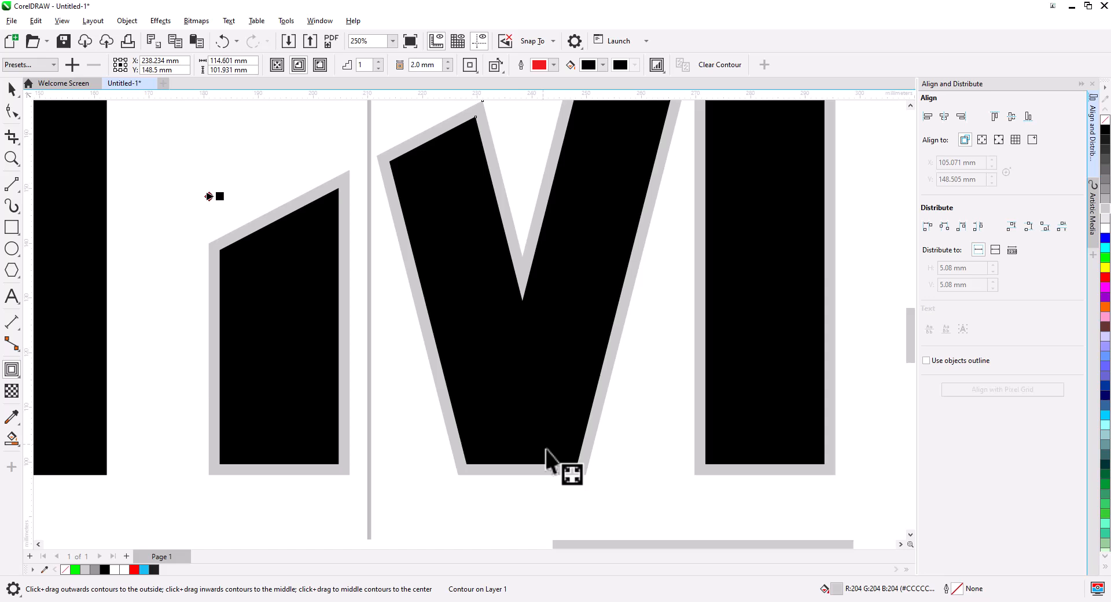
pyautogui.rightClick(453, 265)
pyautogui.click(495, 277)
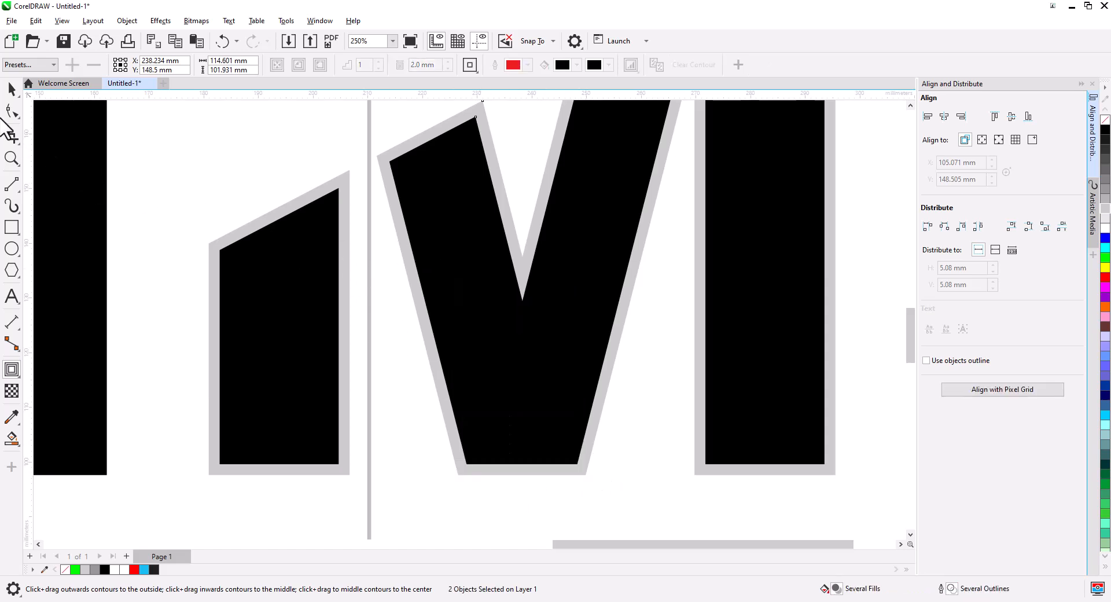
# - Give the separated inner contour shape a black outline and remove its fill
pyautogui.click(12, 89)
pyautogui.click(267, 280)
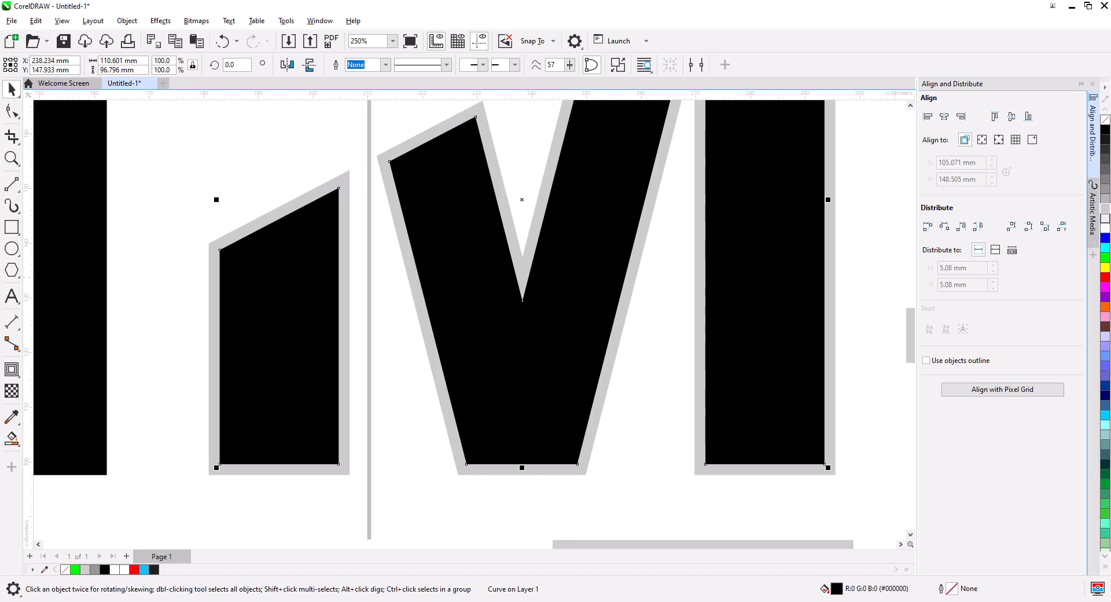
pyautogui.rightClick(1105, 129)
pyautogui.click(1105, 119)
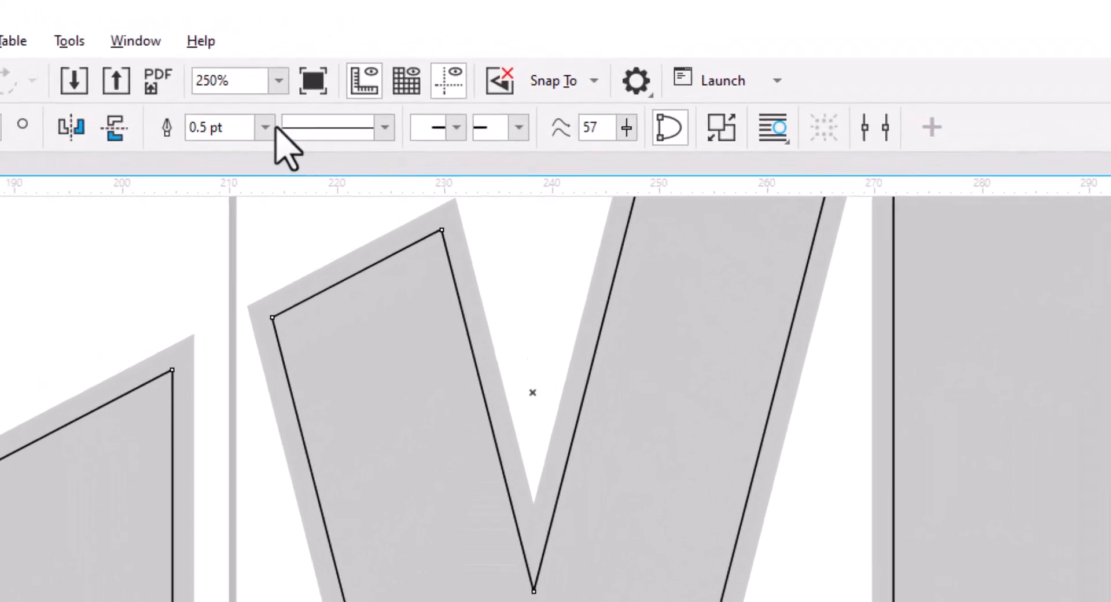
# - Set the inner contour's outline width to 1.0 pt and its line style to dashed
pyautogui.click(384, 64)
pyautogui.click(263, 218)
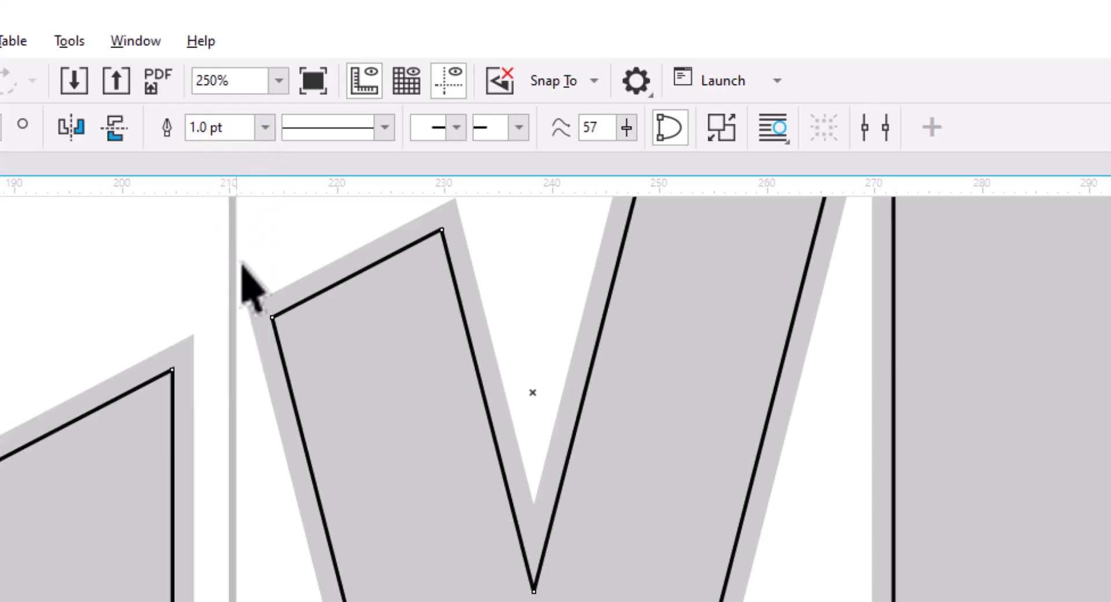
pyautogui.click(385, 128)
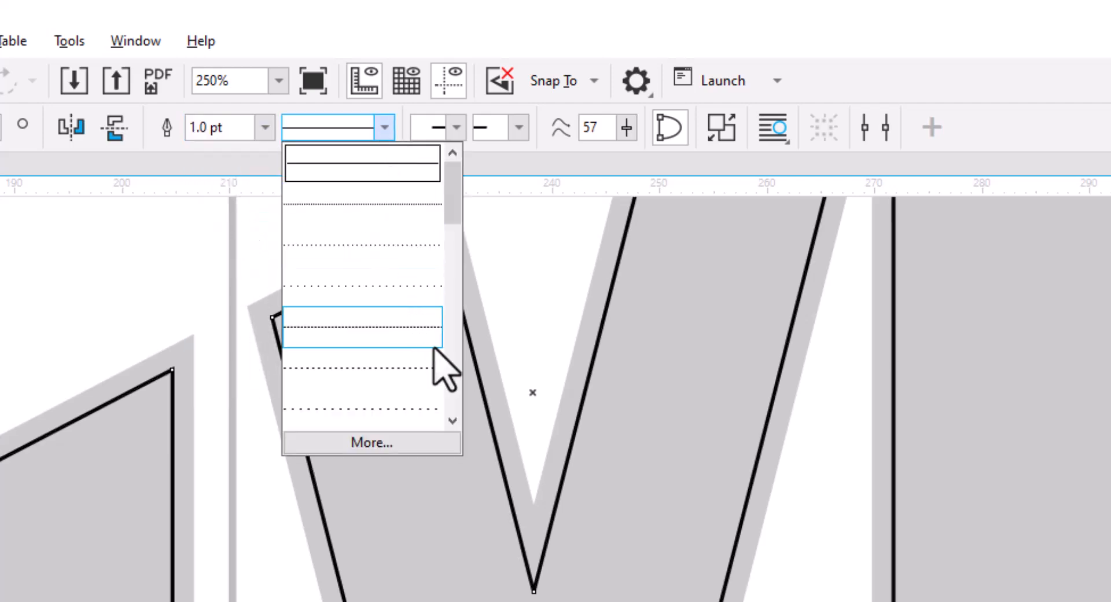
pyautogui.scroll(-3, 446, 362)
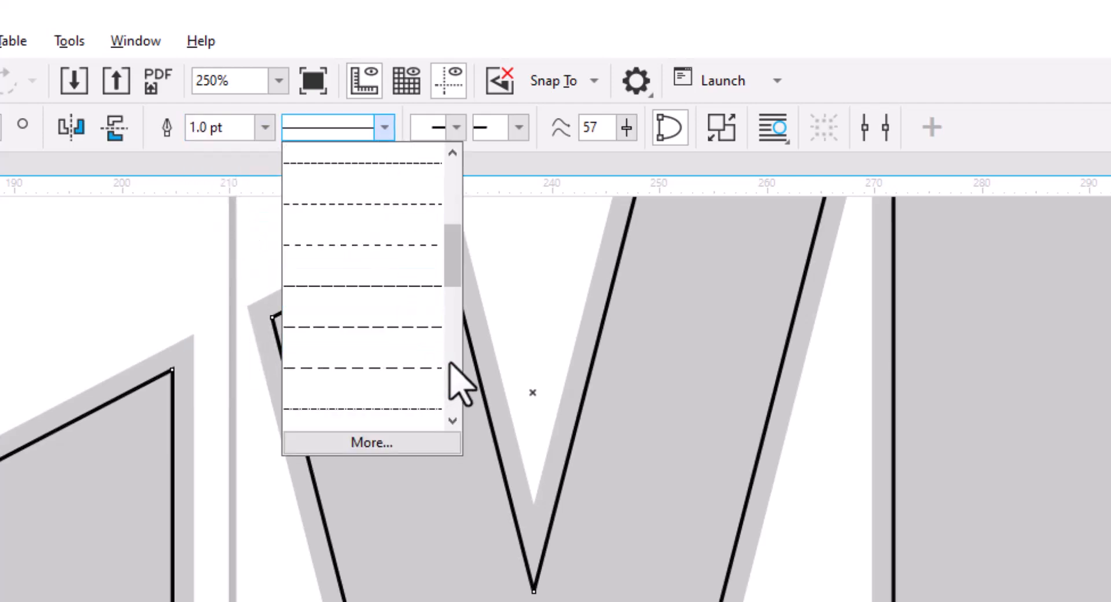
pyautogui.click(405, 258)
pyautogui.scroll(-3, 390, 514)
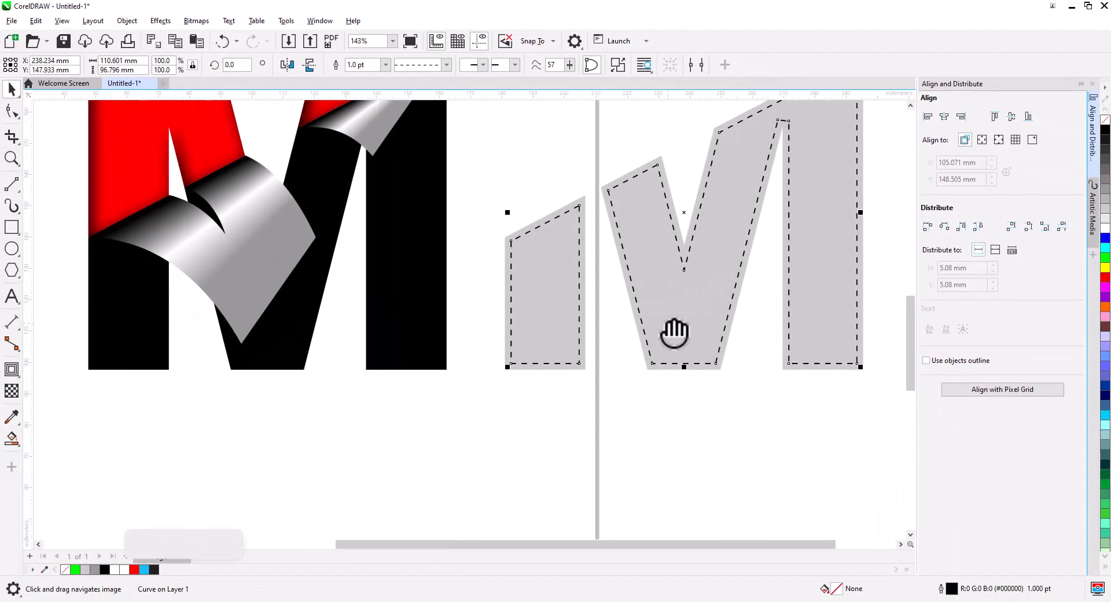
# - Move the dashed outline onto the letter's black lower part, colour it white and centre it on that part
pyautogui.moveTo(855, 365); pyautogui.dragTo(501, 384)
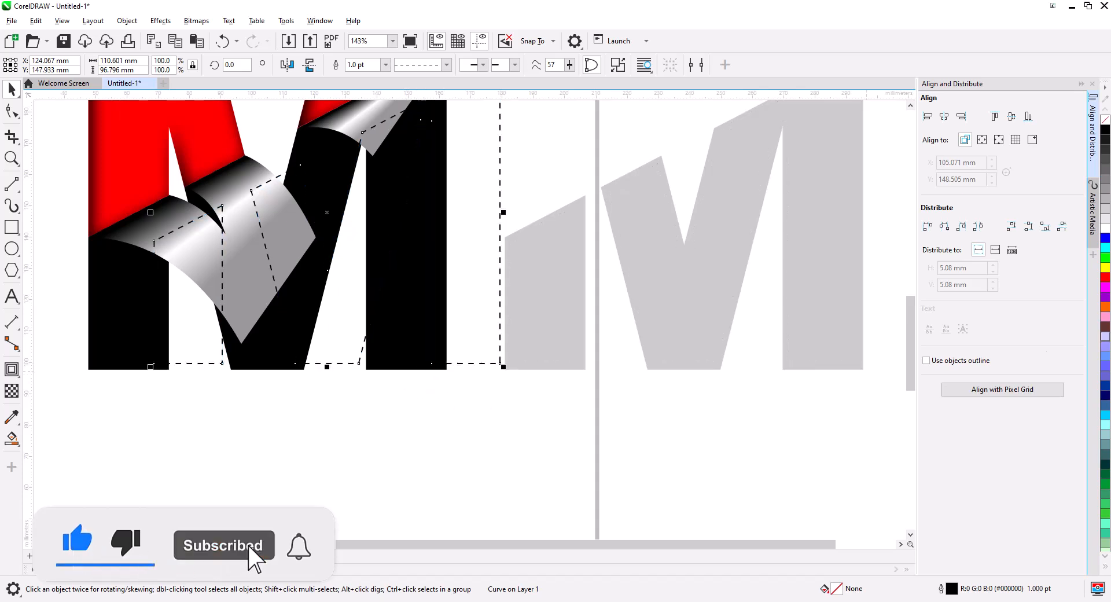
pyautogui.keyDown('shift'); pyautogui.click(415, 365); pyautogui.keyUp('shift')
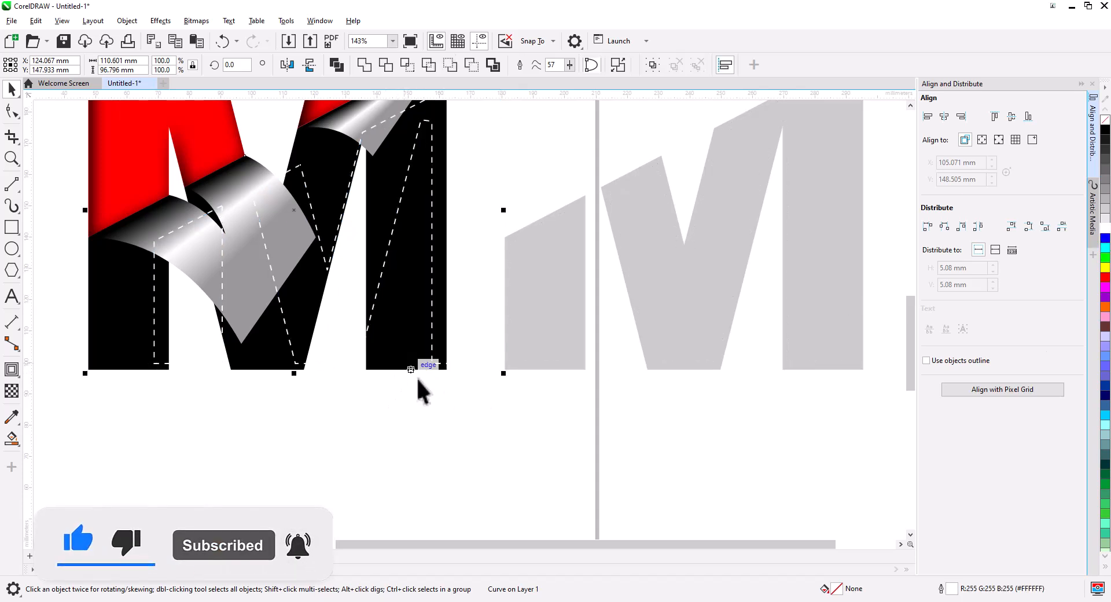
pyautogui.click(945, 117)
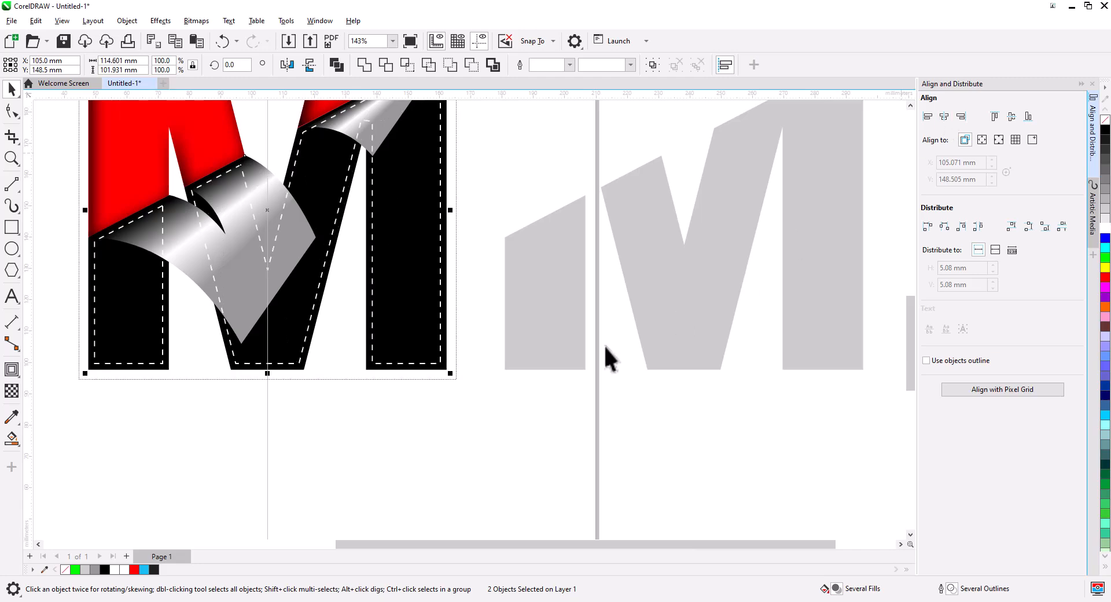
pyautogui.click(443, 444)
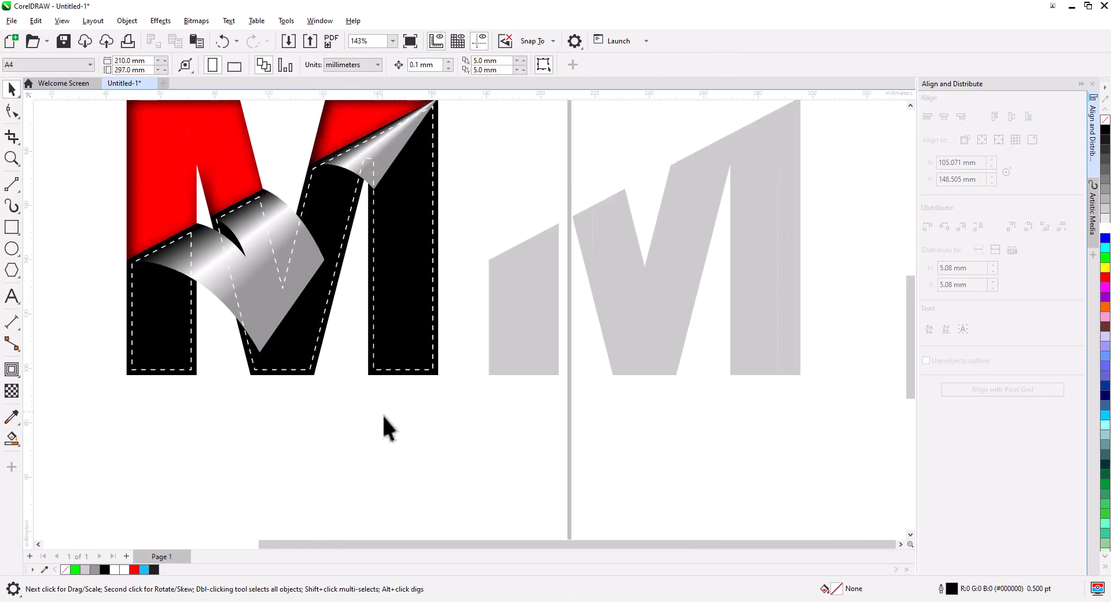
# - Bring the curled flap pieces in front of the white dashed outline
pyautogui.scroll(-2, 382, 414)
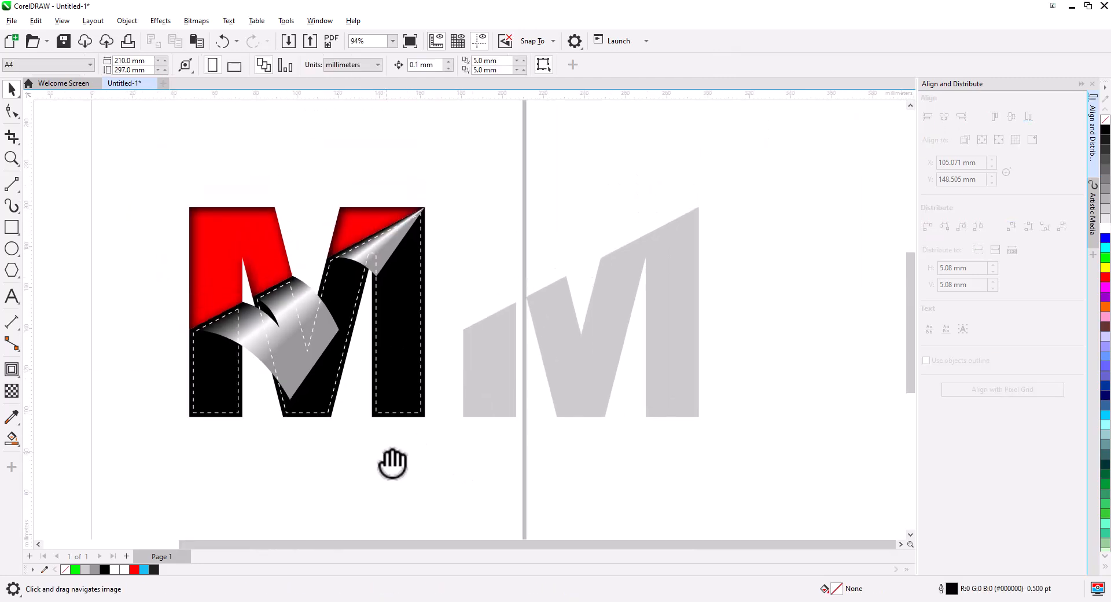
pyautogui.moveTo(286, 269); pyautogui.dragTo(465, 401)
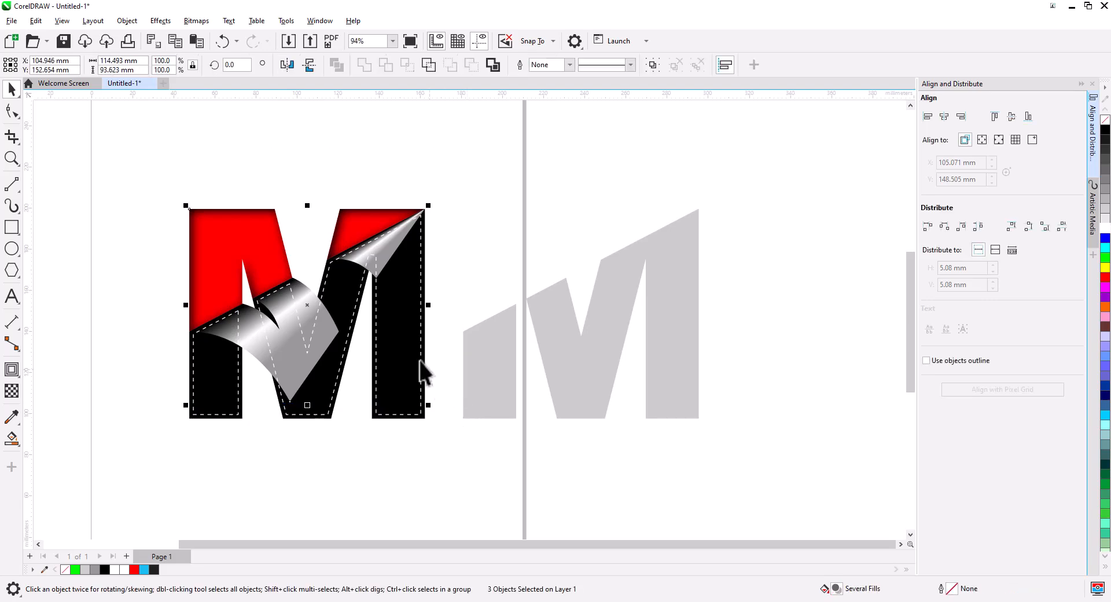
pyautogui.rightClick(307, 306)
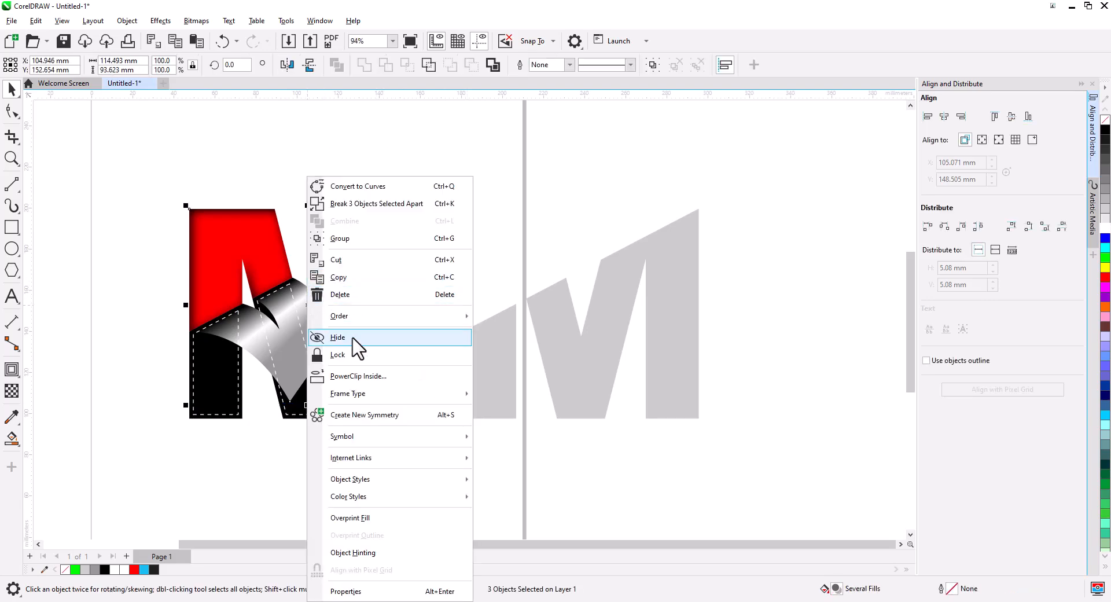
pyautogui.moveTo(367, 319)
pyautogui.click(512, 322)
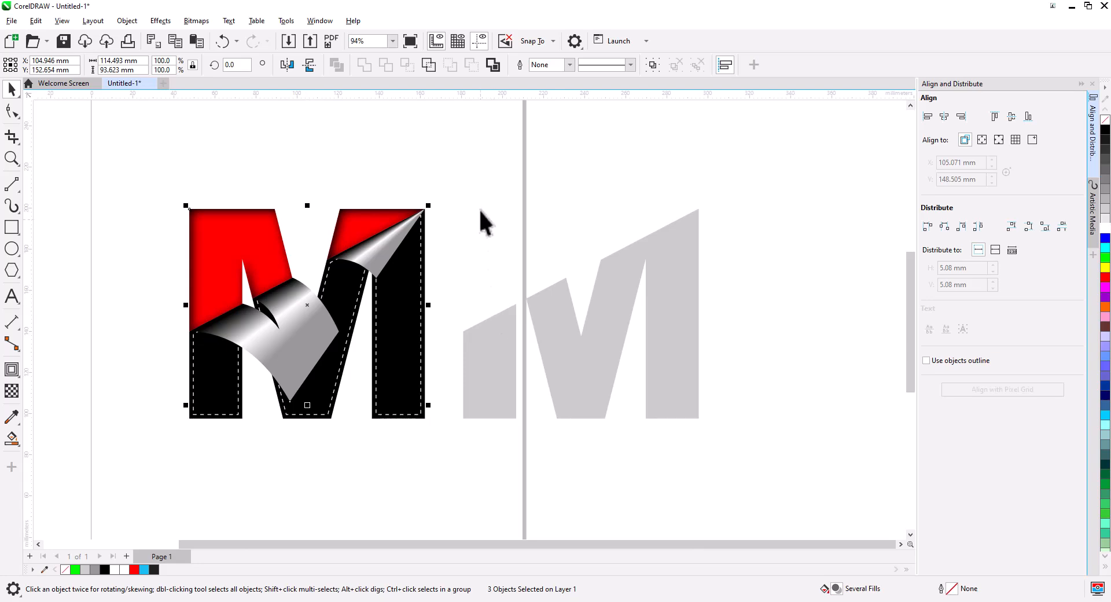
# - Delete the leftover light grey copy beside the letter
pyautogui.click(528, 347)
pyautogui.click(551, 352)
pyautogui.press('Delete')
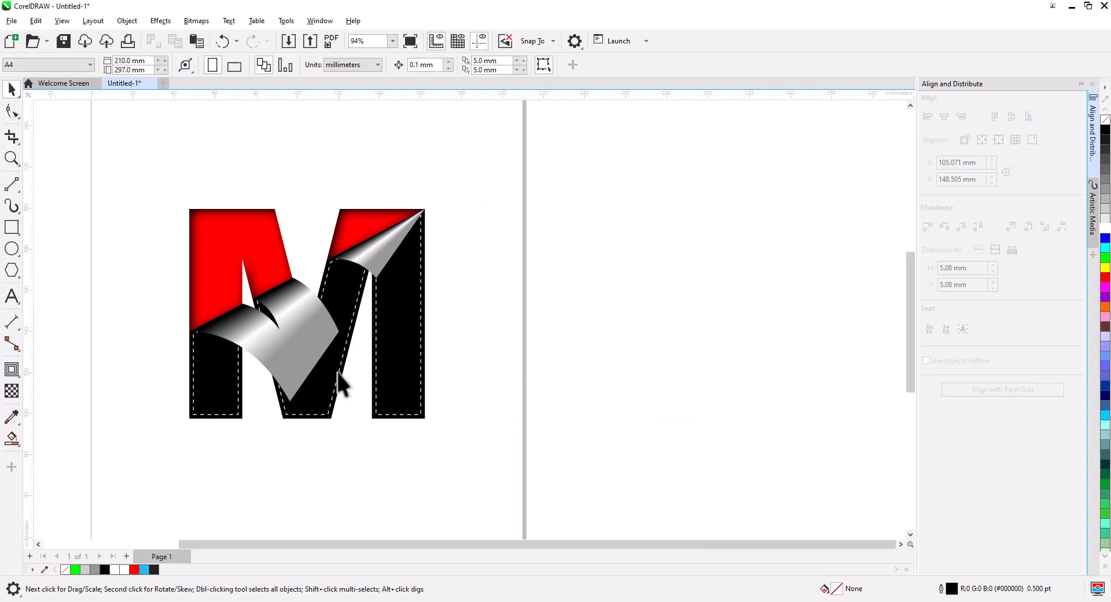
# - Draw a background rectangle about 189 mm wide and 176 mm high around the letter
pyautogui.scroll(1, 363, 389)
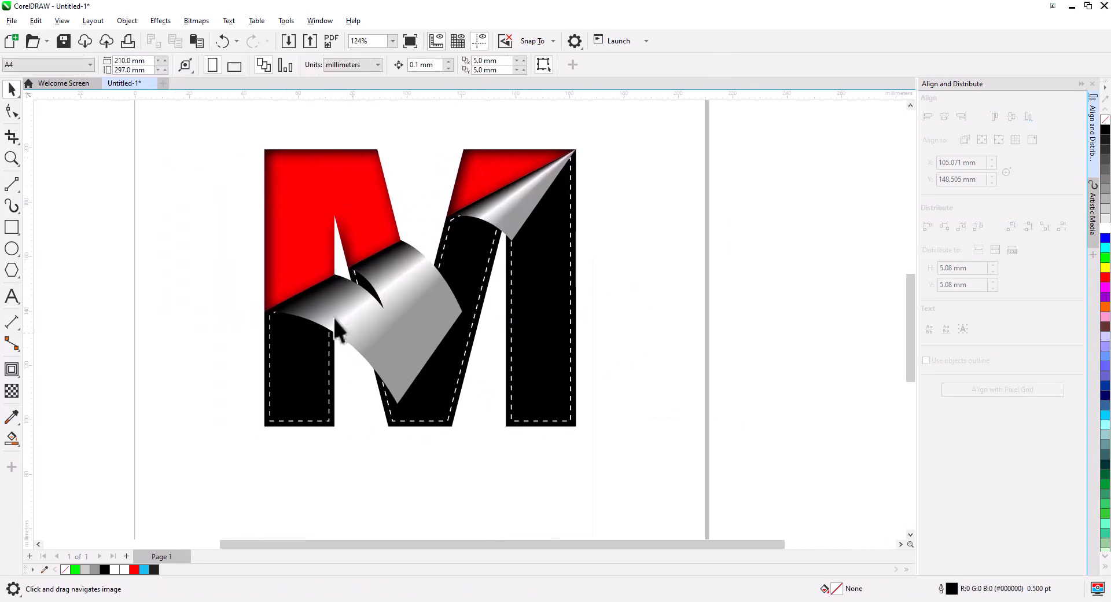
pyautogui.click(11, 227)
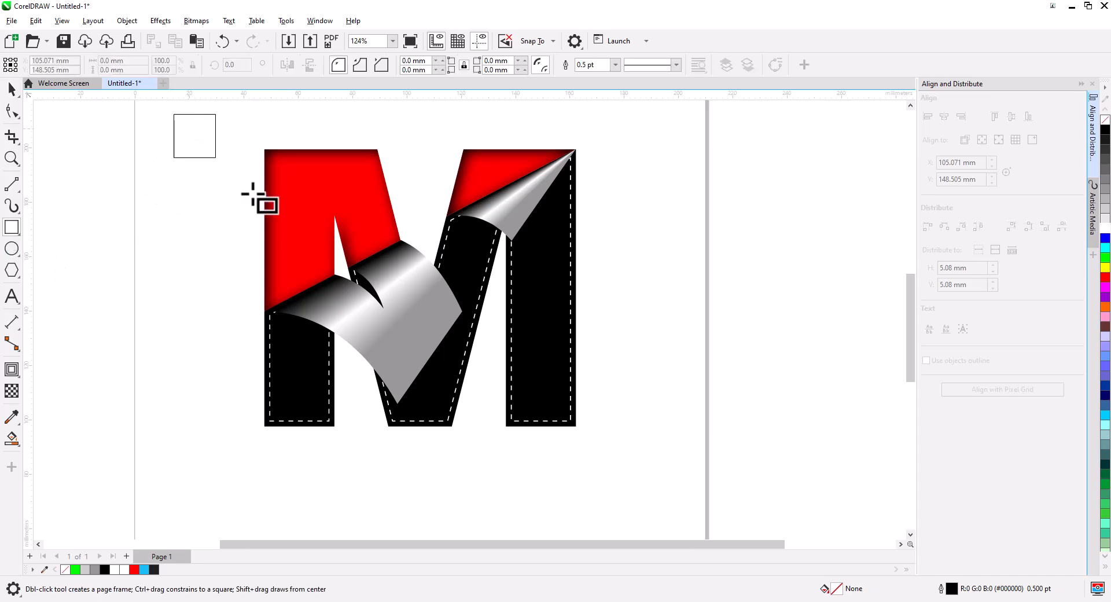
pyautogui.moveTo(253, 193); pyautogui.dragTo(688, 507)
pyautogui.scroll(-2, 705, 471)
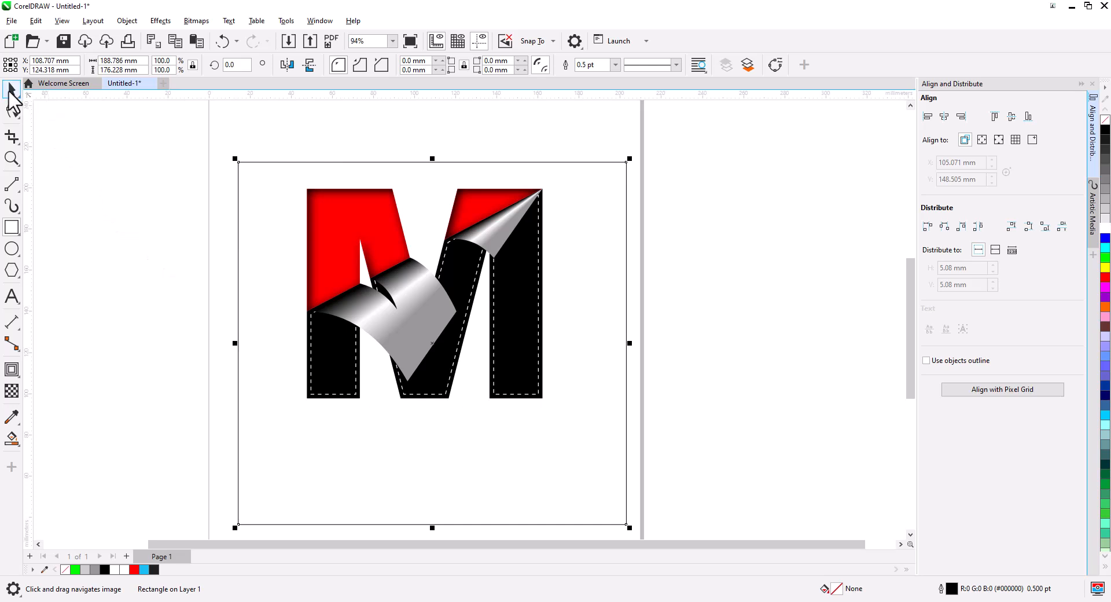
pyautogui.click(10, 92)
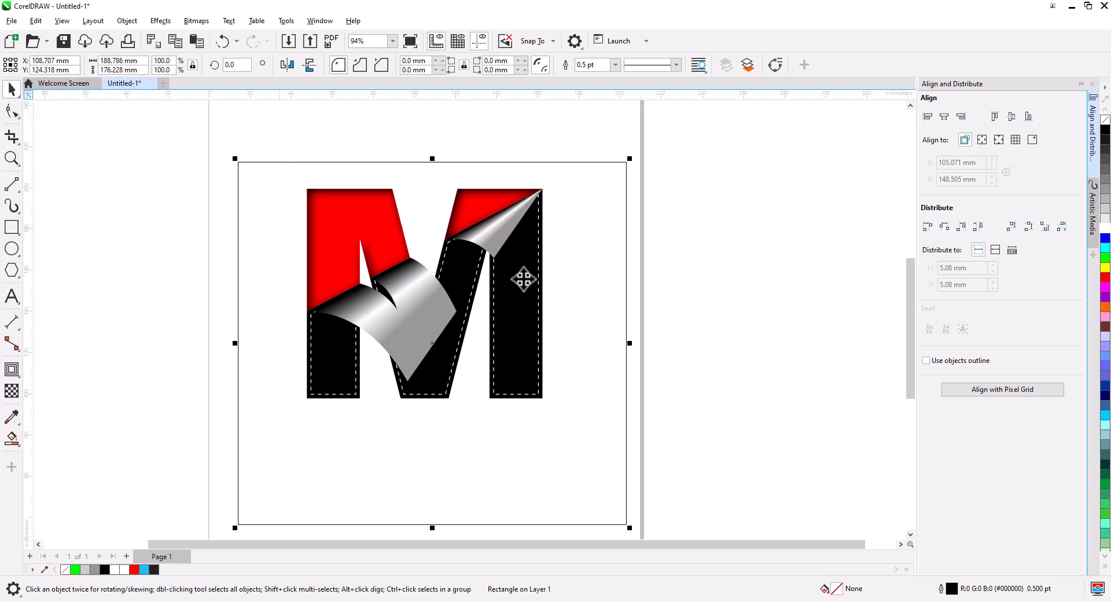
# - Fill the rectangle with grey #B3B3B3, remove its outline and send it behind the letter
pyautogui.click(1105, 202)
pyautogui.hotkey('shift', 'pagedown')
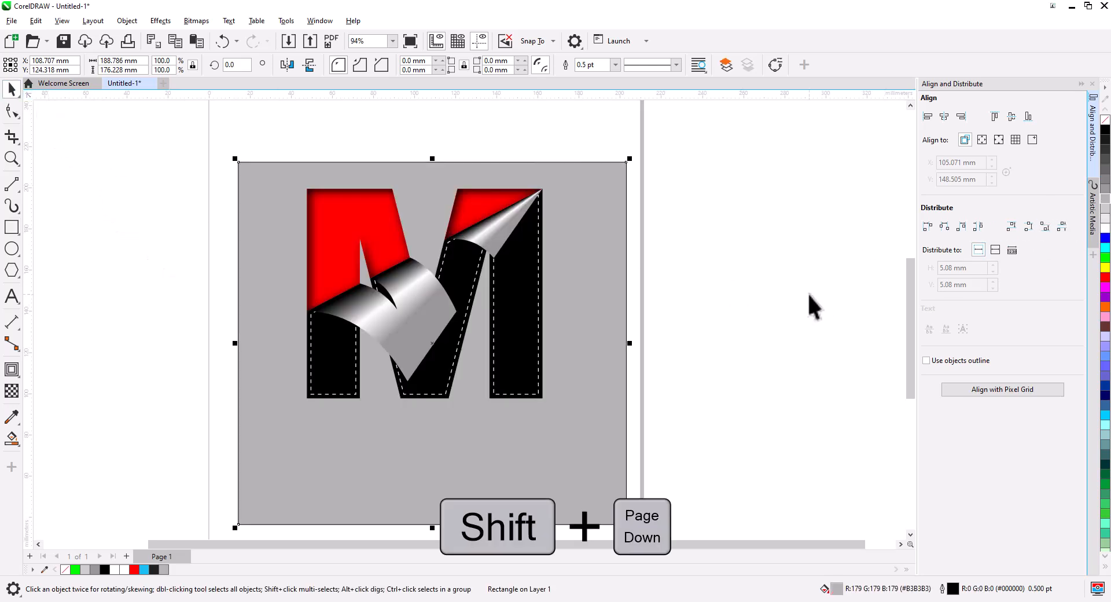
pyautogui.click(695, 318)
# - Group the letter's five pieces and create a vertically mirrored copy of the group directly below the letter
pyautogui.moveTo(259, 178); pyautogui.dragTo(260, 180)
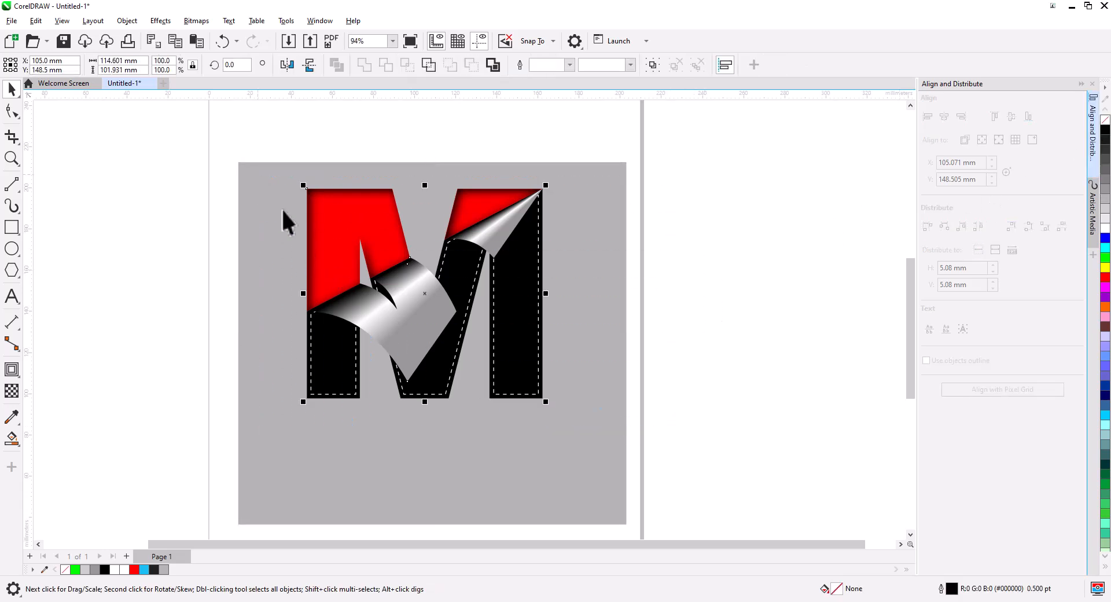
pyautogui.moveTo(300, 257); pyautogui.dragTo(282, 218)
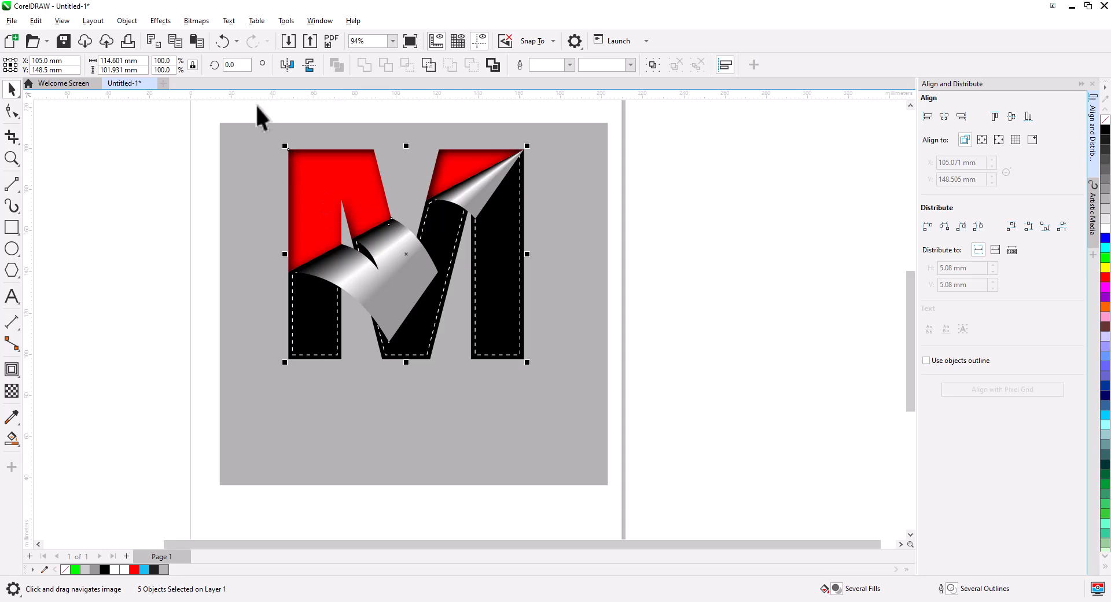
pyautogui.hotkey('ctrl', 'g')
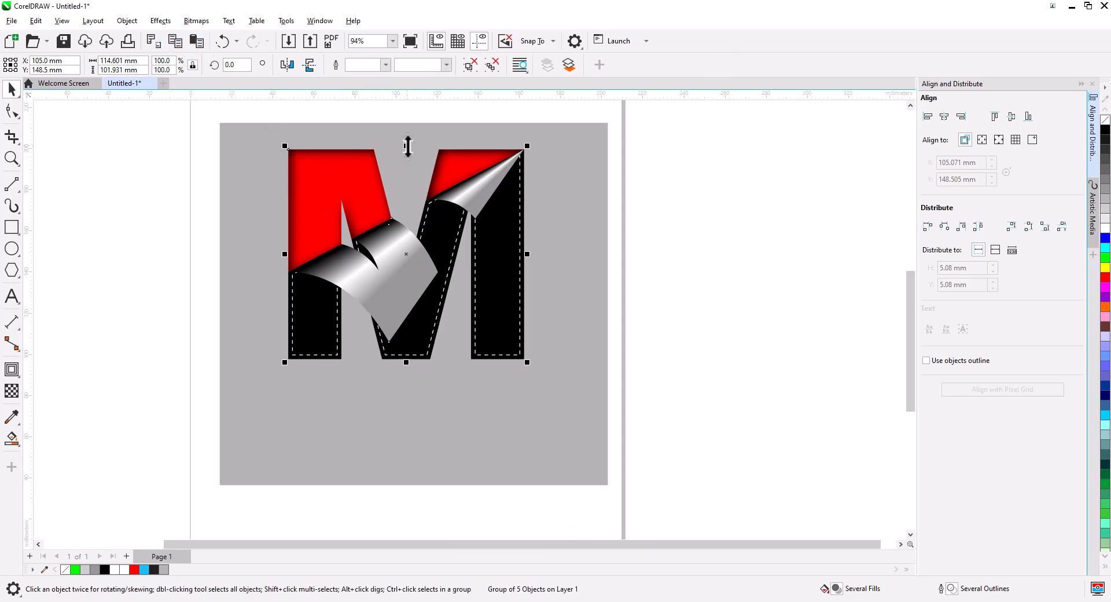
pyautogui.moveTo(408, 147); pyautogui.dragTo(389, 395)
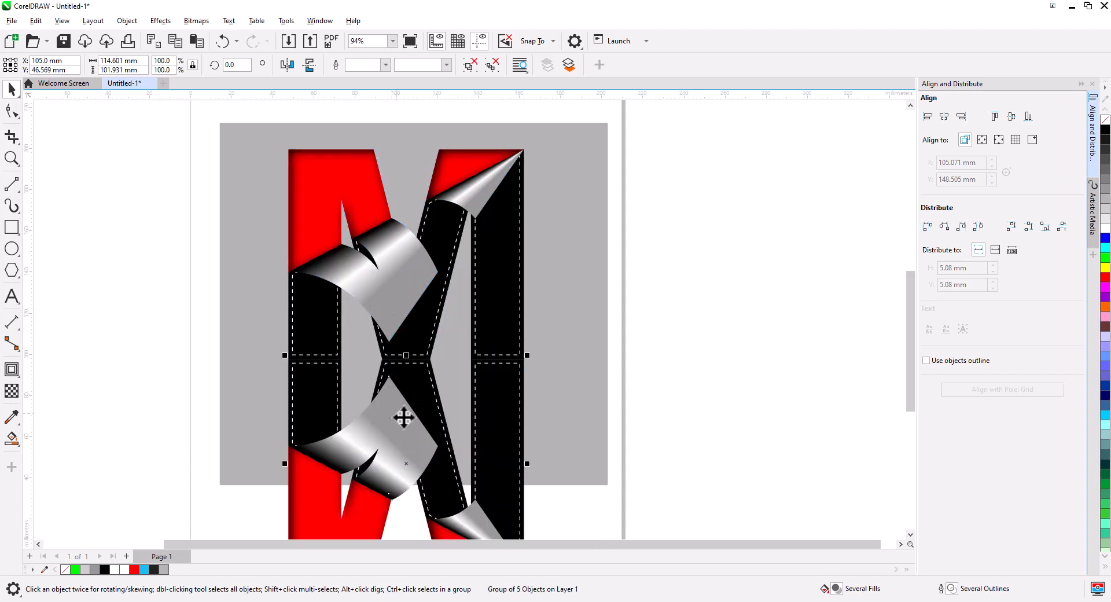
pyautogui.scroll(-3, 403, 417)
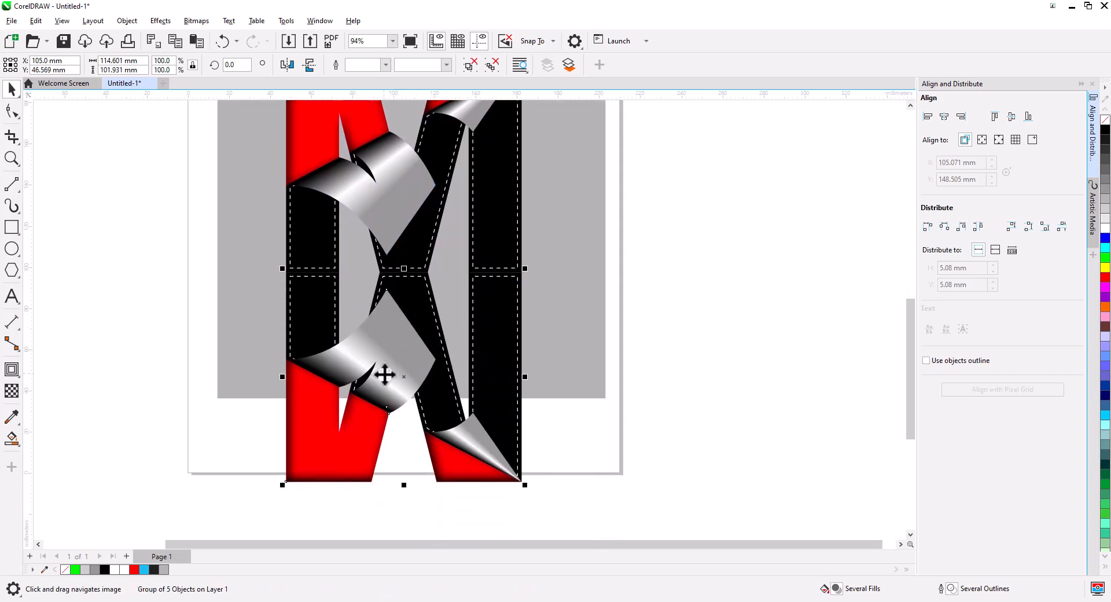
# - Convert the mirrored letter group to an RGB bitmap at 300 dpi
pyautogui.click(197, 21)
pyautogui.click(217, 38)
pyautogui.click(569, 373)
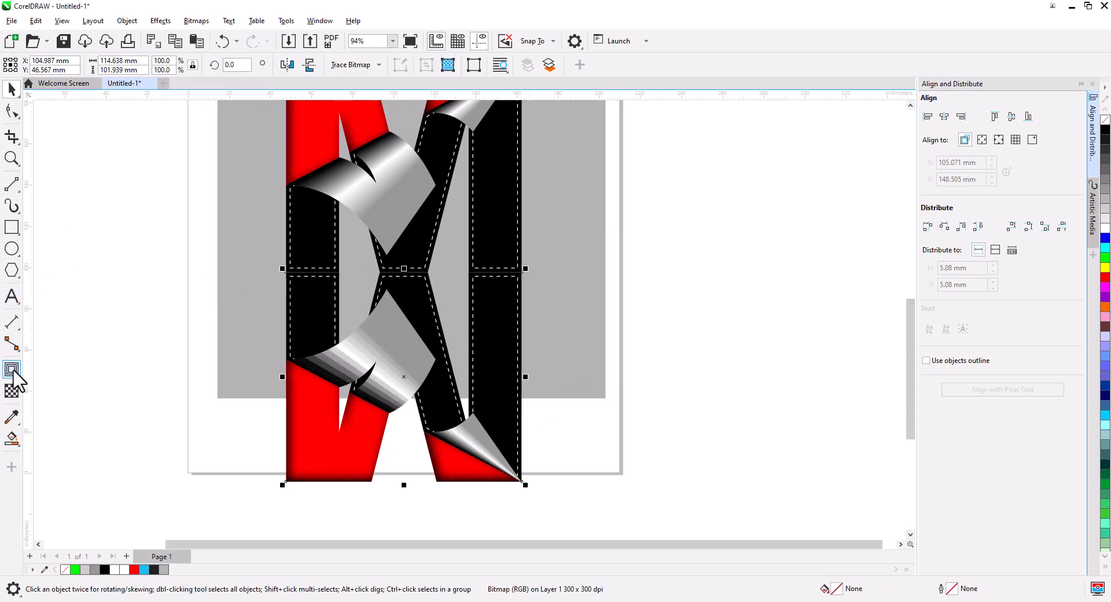
# - Apply a vertical linear transparency to the mirrored bitmap so it fades out downward from the letter's base
pyautogui.click(12, 390)
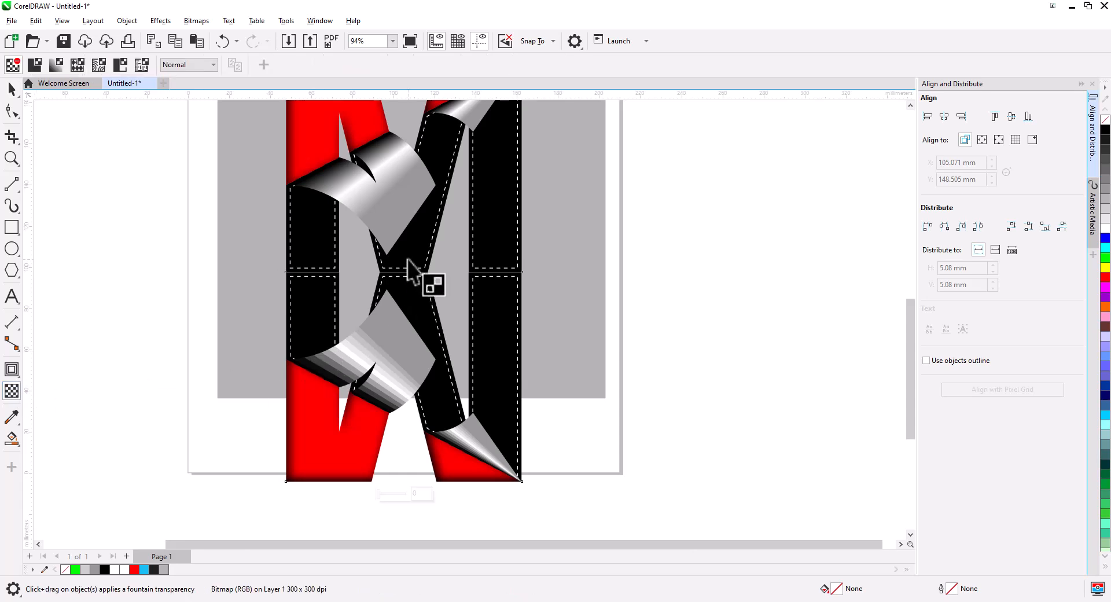
pyautogui.moveTo(411, 204); pyautogui.dragTo(411, 363)
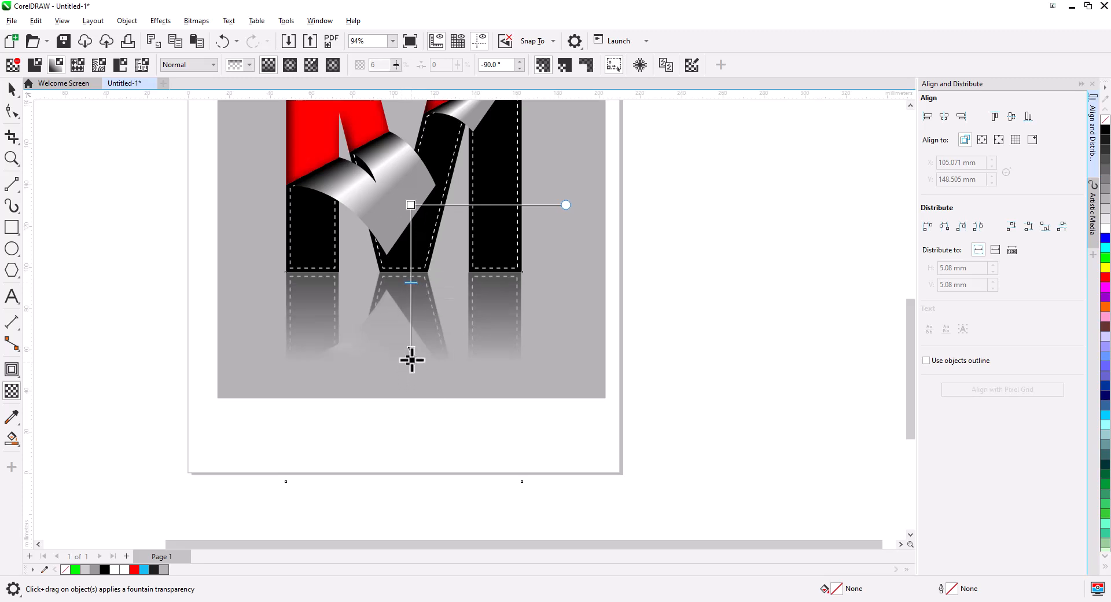
pyautogui.moveTo(412, 360); pyautogui.dragTo(414, 342)
pyautogui.scroll(-2, 428, 331)
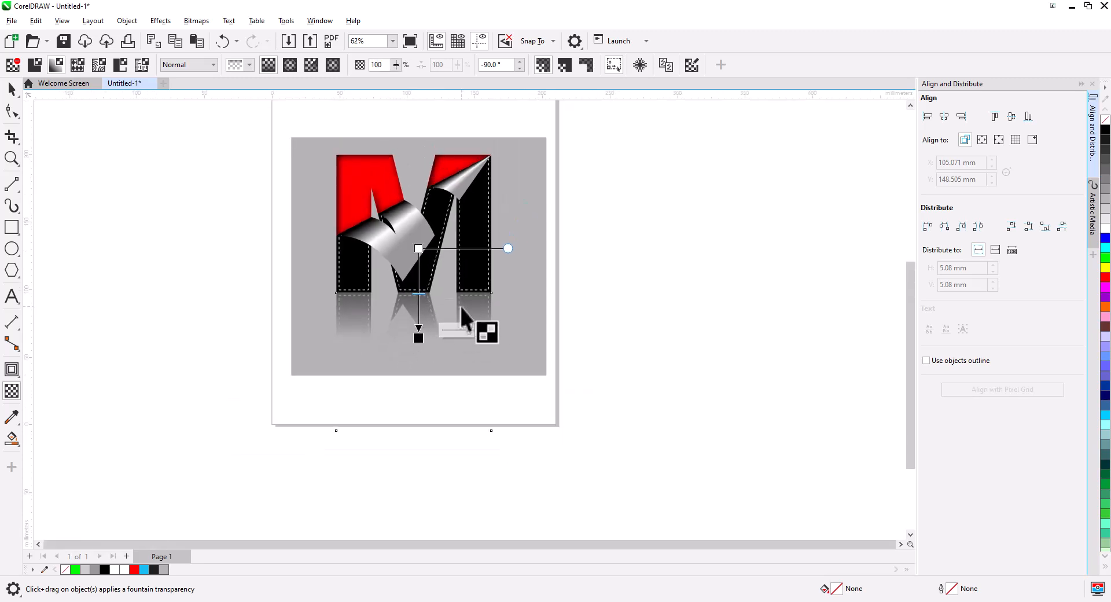
# - PowerClip the faded reflection inside the grey background rectangle and deselect it
pyautogui.click(11, 89)
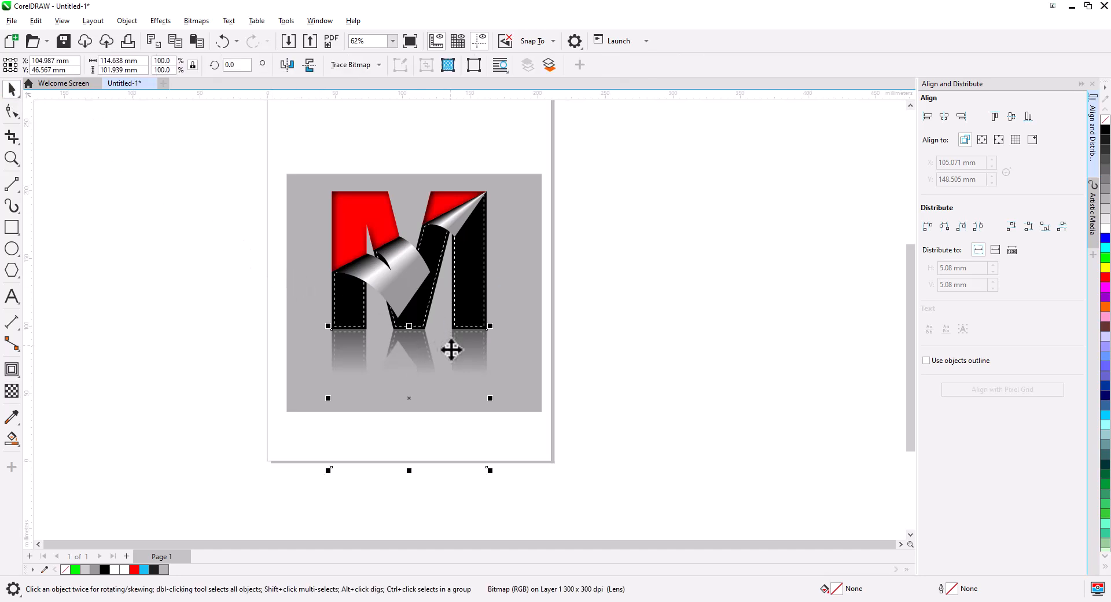
pyautogui.scroll(1, 451, 350)
pyautogui.rightClick(480, 467)
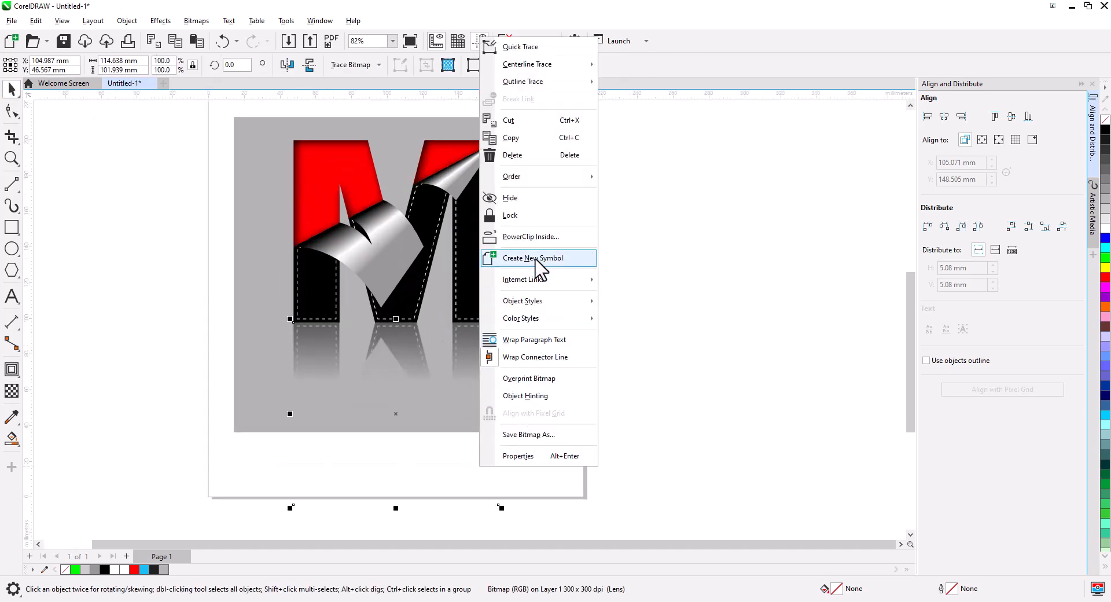
pyautogui.click(226, 167)
pyautogui.click(256, 179)
pyautogui.click(727, 307)
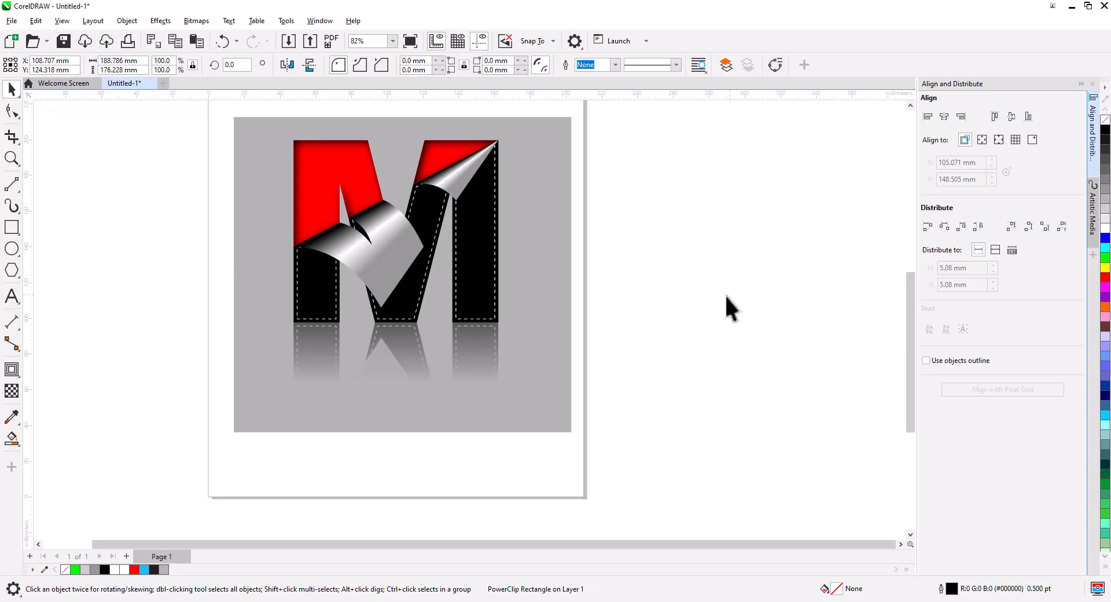
pyautogui.click(280, 218)
pyautogui.press('Escape')
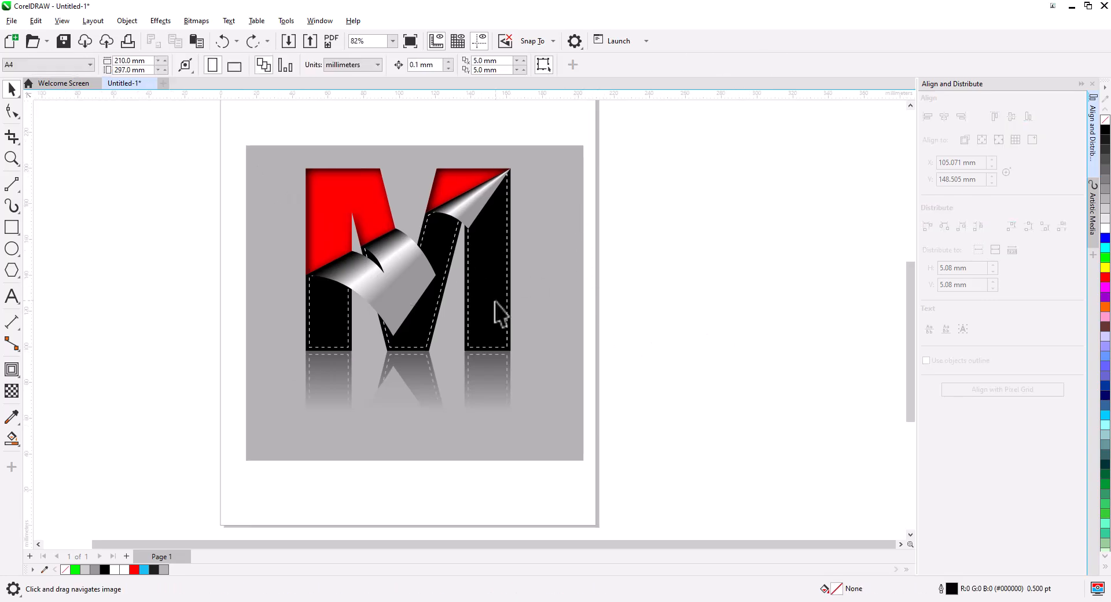
# - Select the whole artwork and place a duplicate about 217 mm to the right of the original
pyautogui.scroll(1, 496, 315)
pyautogui.moveTo(497, 317); pyautogui.dragTo(485, 355)
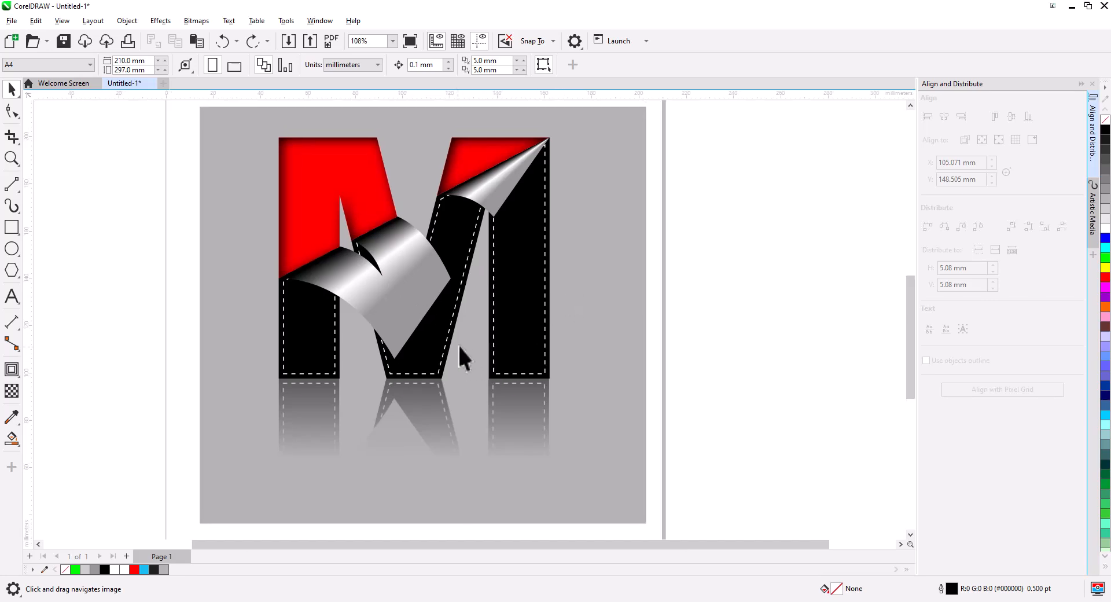
pyautogui.scroll(-1, 581, 329)
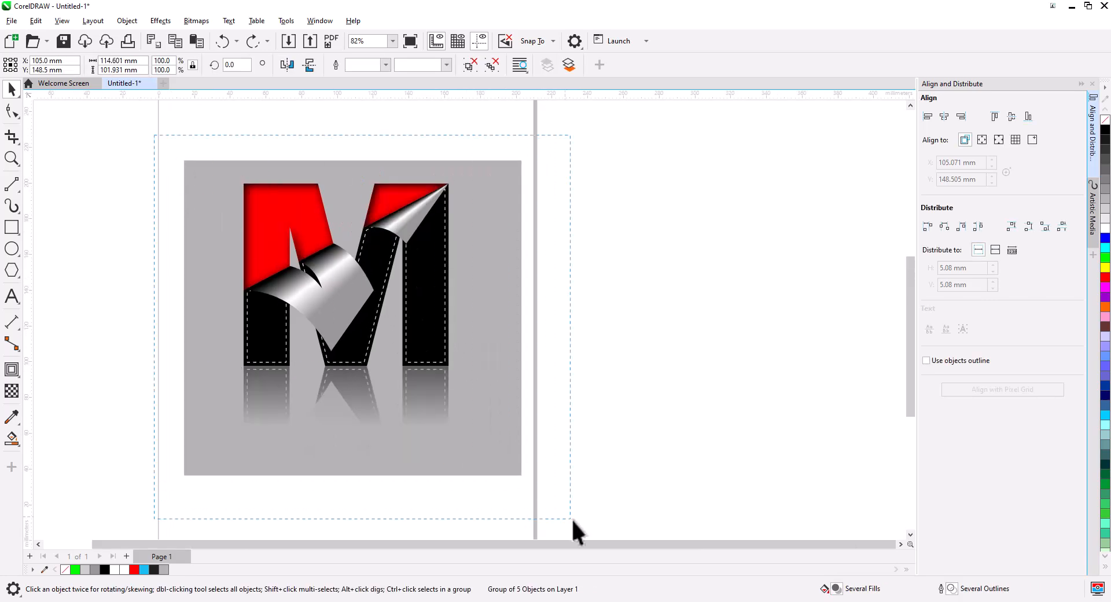
pyautogui.hotkey('ctrl', 'a')
pyautogui.moveTo(307, 435); pyautogui.dragTo(397, 471)
pyautogui.click(701, 460)
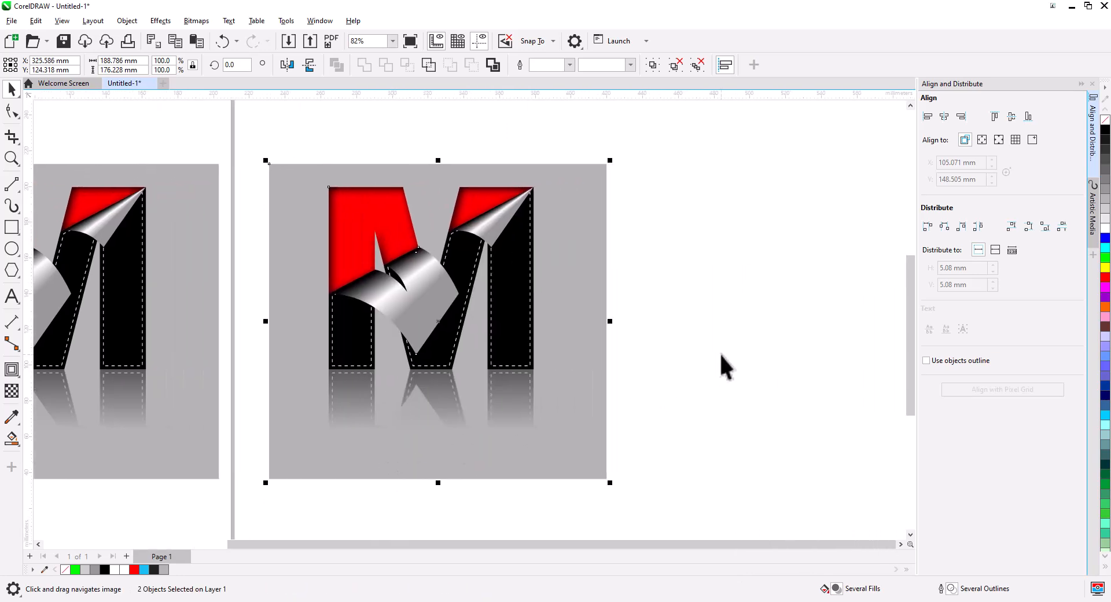
# - Recolour the black gradient stop of the duplicate letter's curled flap to dark red #780000
pyautogui.click(404, 288)
pyautogui.scroll(2, 404, 288)
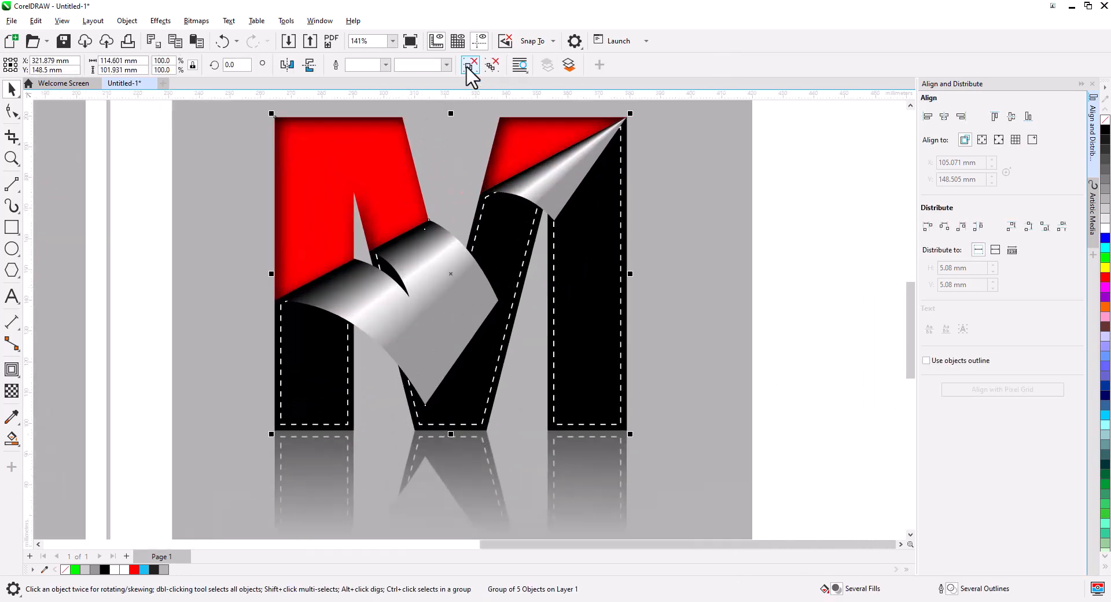
pyautogui.keyDown('ctrl'); pyautogui.click(441, 310); pyautogui.keyUp('ctrl')
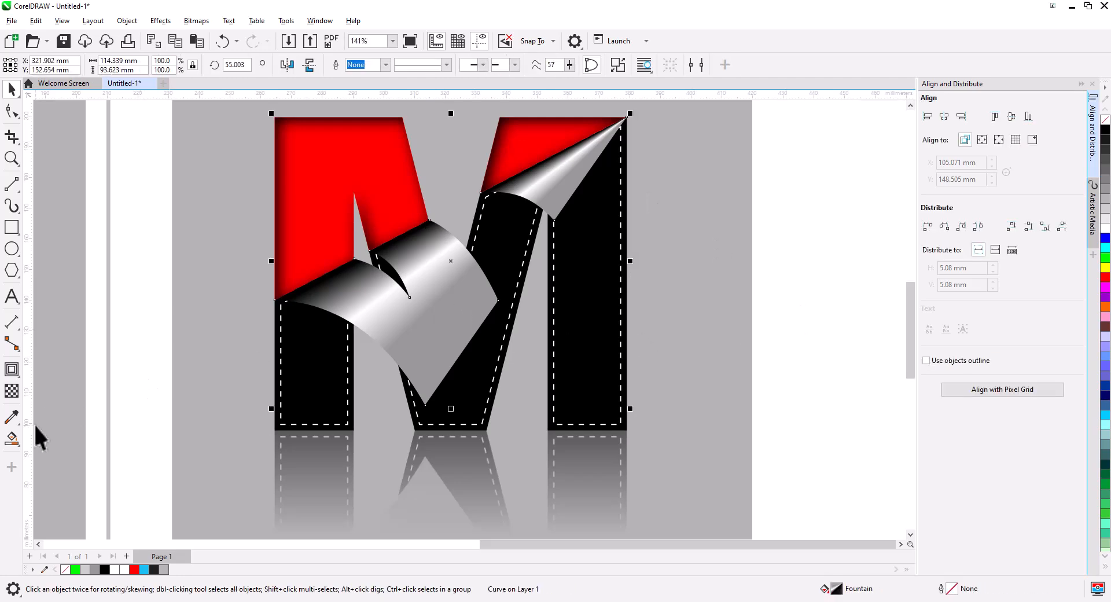
pyautogui.click(11, 438)
pyautogui.click(11, 440)
pyautogui.click(64, 437)
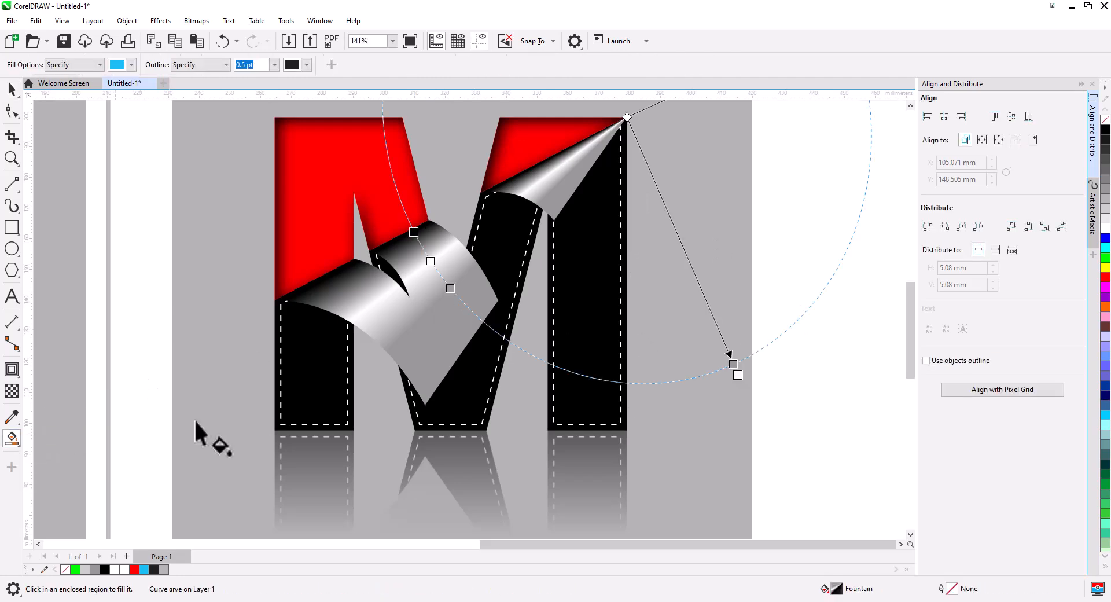
pyautogui.scroll(2, 429, 228)
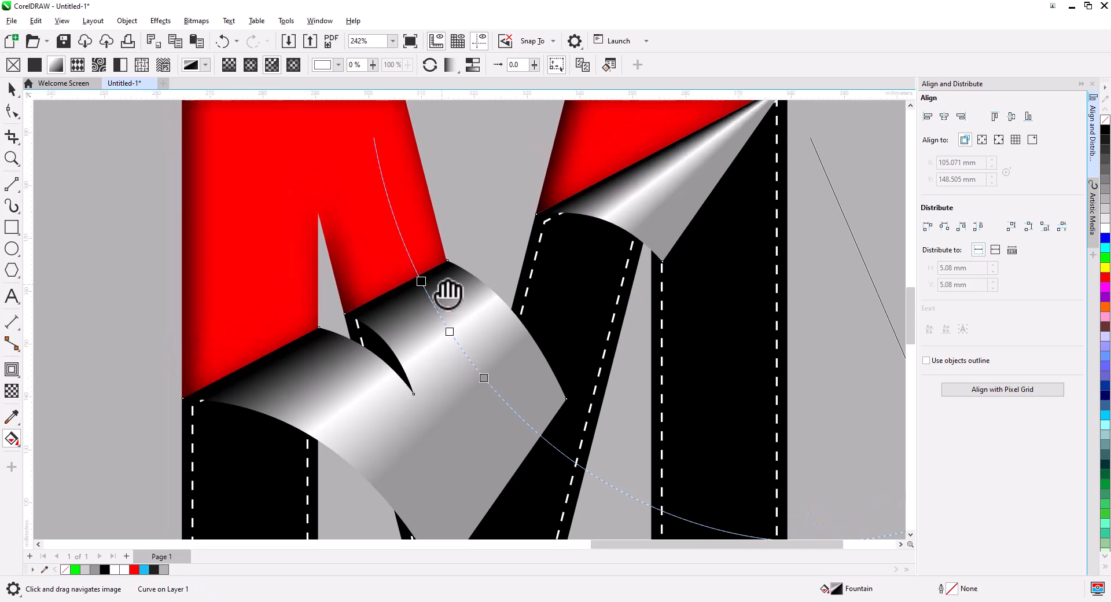
pyautogui.click(422, 281)
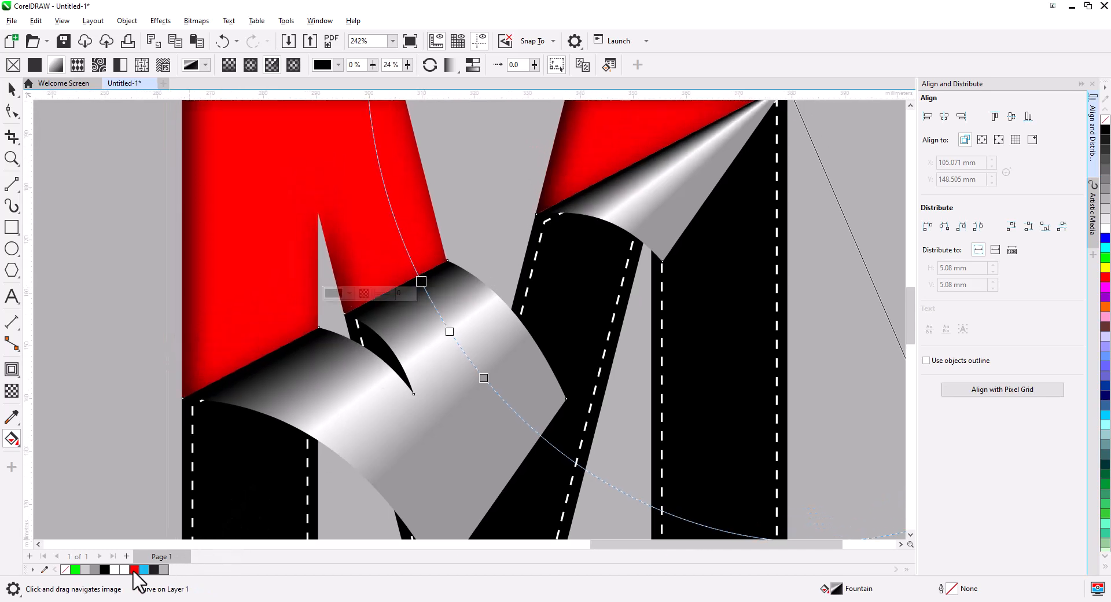
pyautogui.click(134, 570)
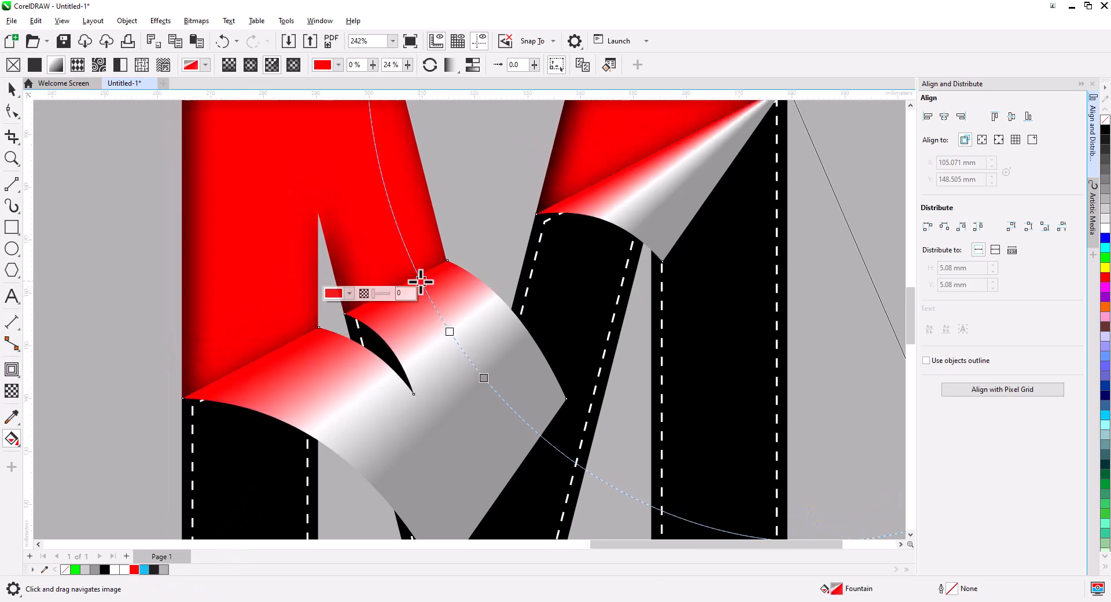
pyautogui.click(349, 293)
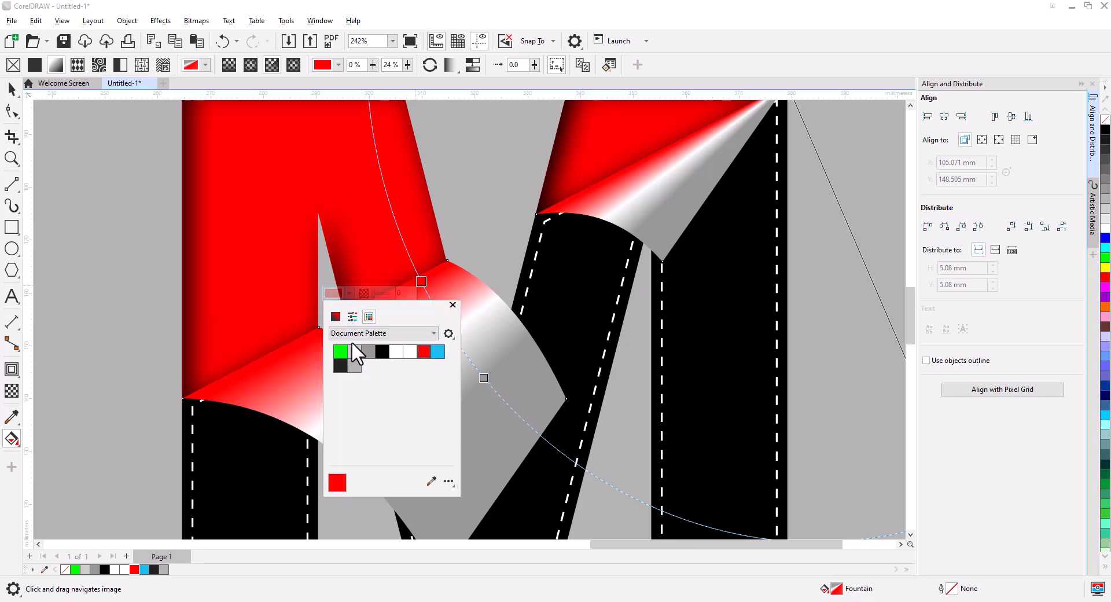
pyautogui.click(336, 317)
pyautogui.moveTo(408, 346); pyautogui.dragTo(408, 384)
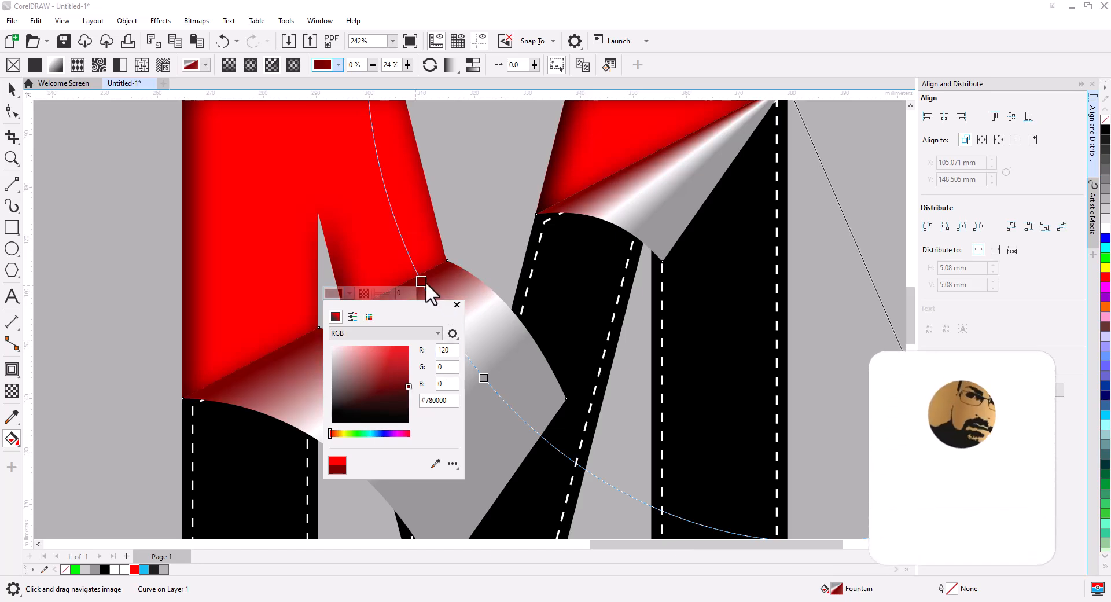
# - Change the flap's grey gradient stop to red and shift the dark red, white and red stops further along the gradient
pyautogui.click(449, 331)
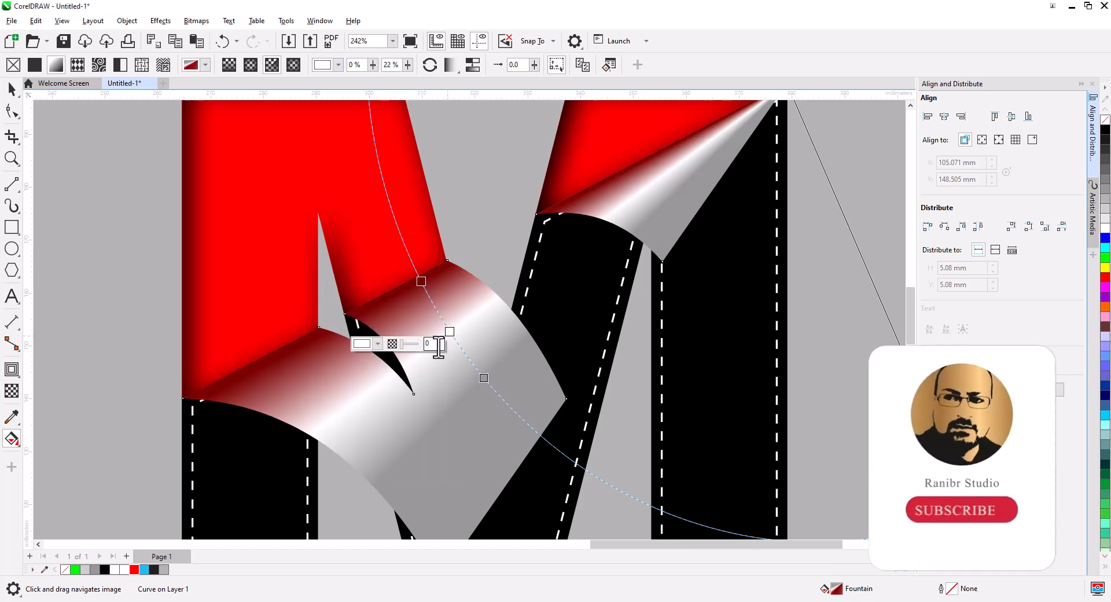
pyautogui.moveTo(135, 570); pyautogui.dragTo(485, 385)
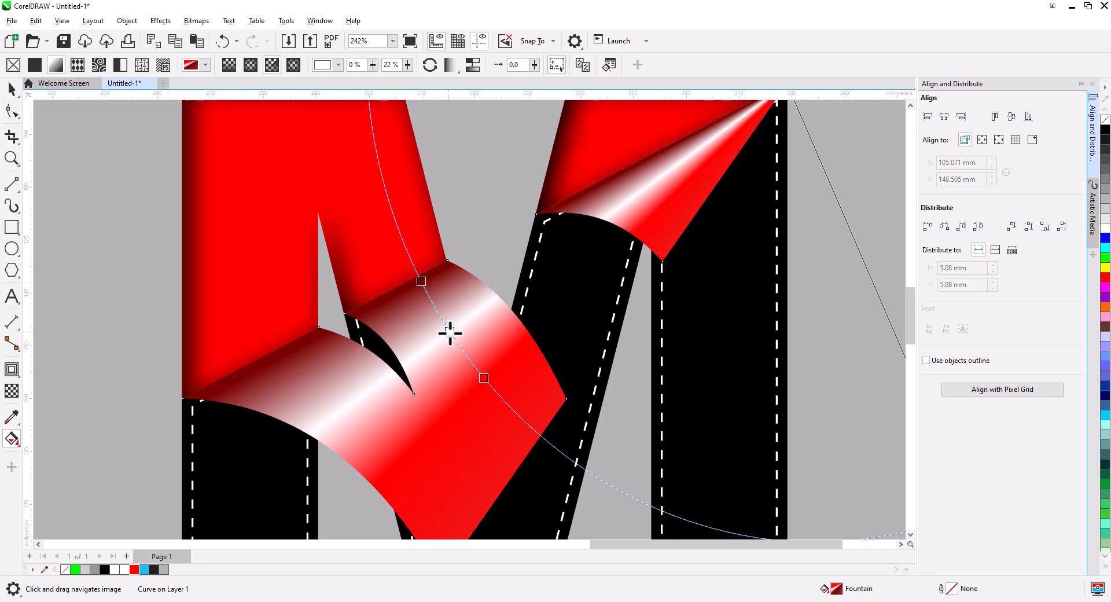
pyautogui.doubleClick(467, 355)
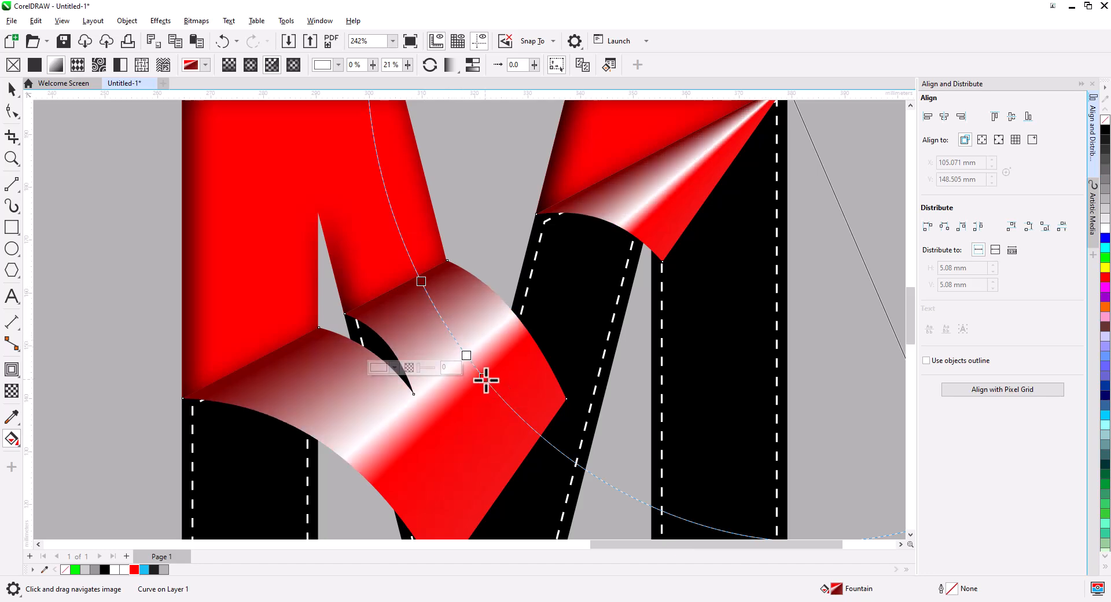
pyautogui.doubleClick(502, 399)
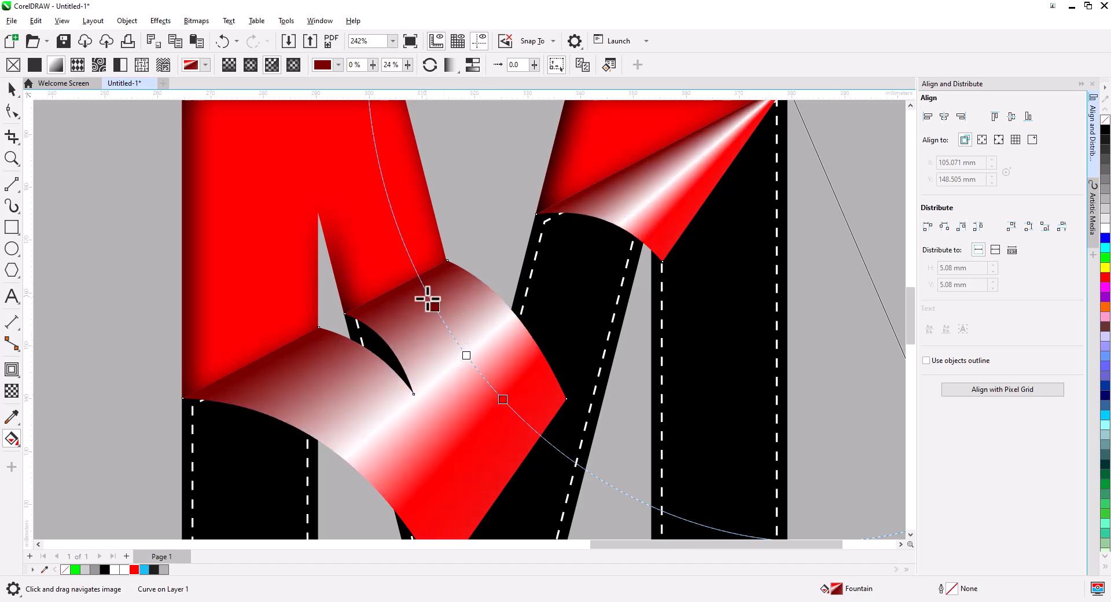
pyautogui.doubleClick(434, 305)
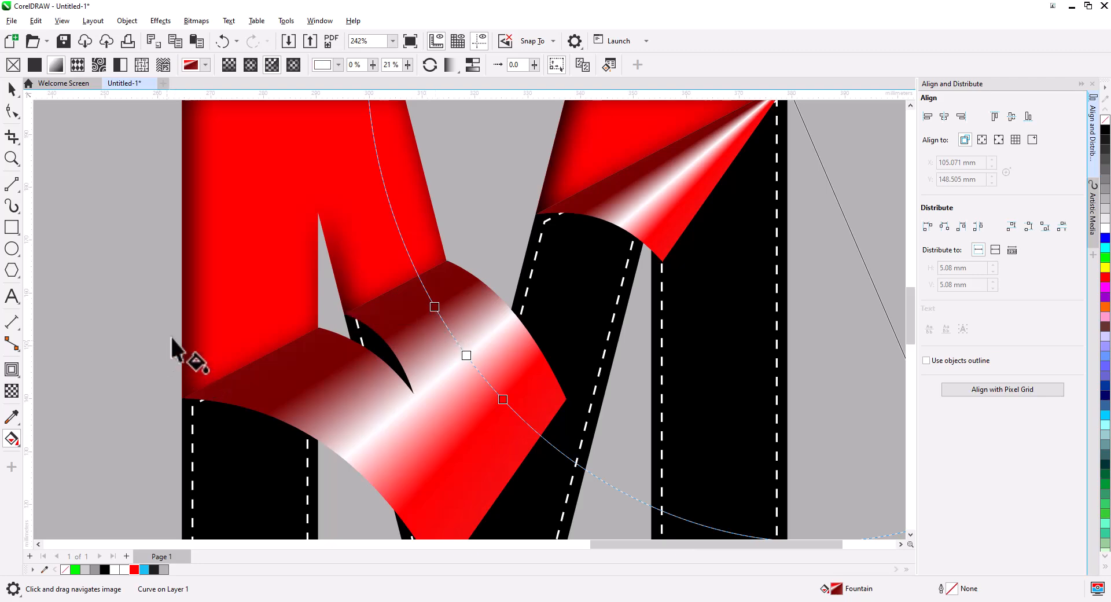
pyautogui.click(11, 88)
pyautogui.scroll(-2, 339, 341)
pyautogui.scroll(-2, 347, 348)
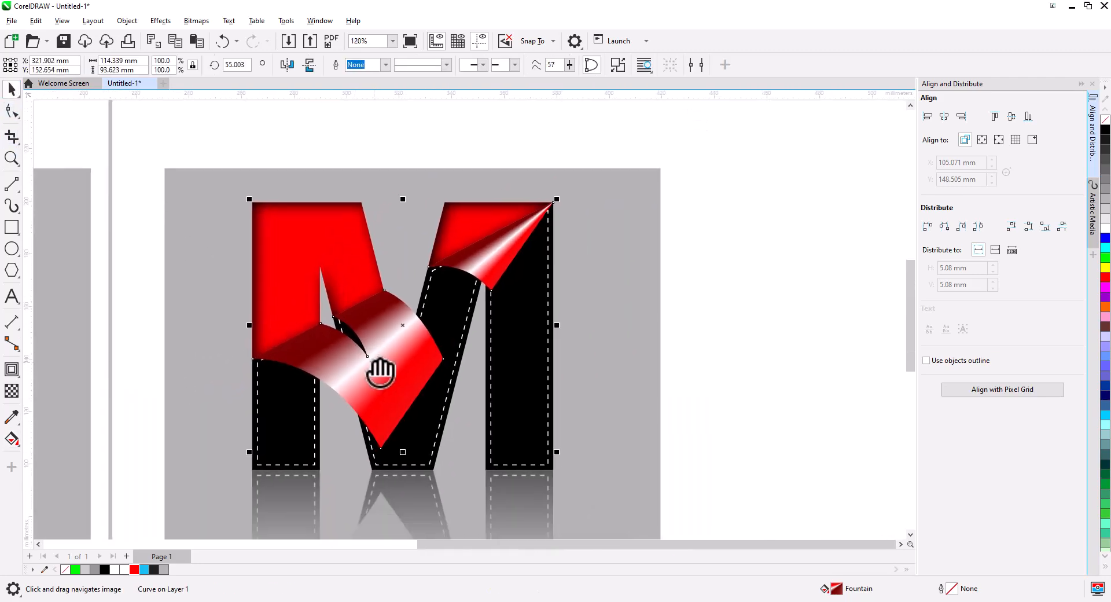
pyautogui.click(726, 335)
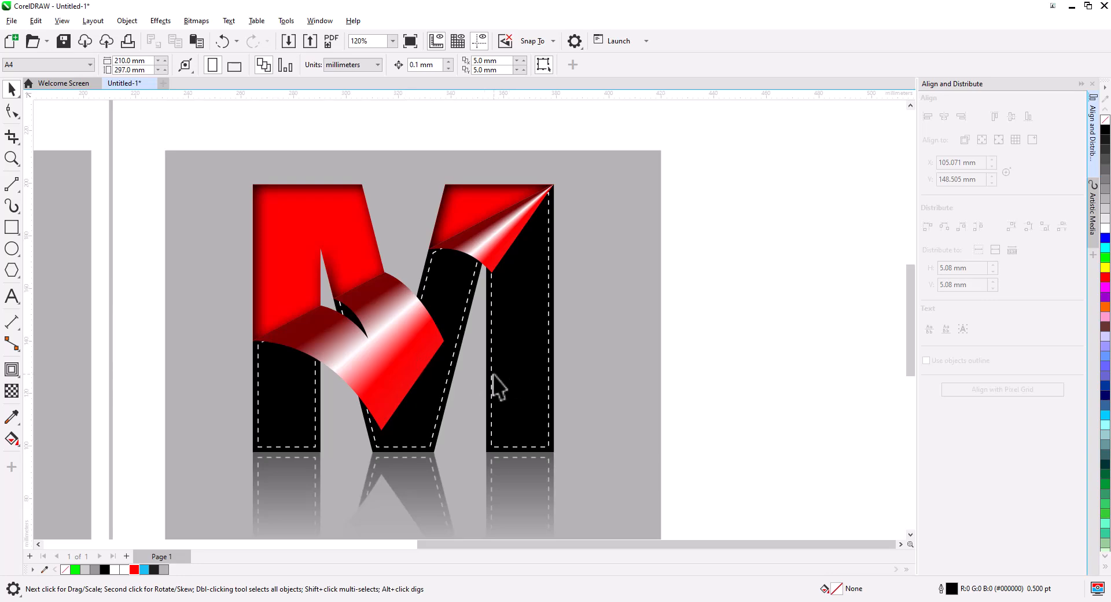
pyautogui.moveTo(492, 374); pyautogui.dragTo(537, 345)
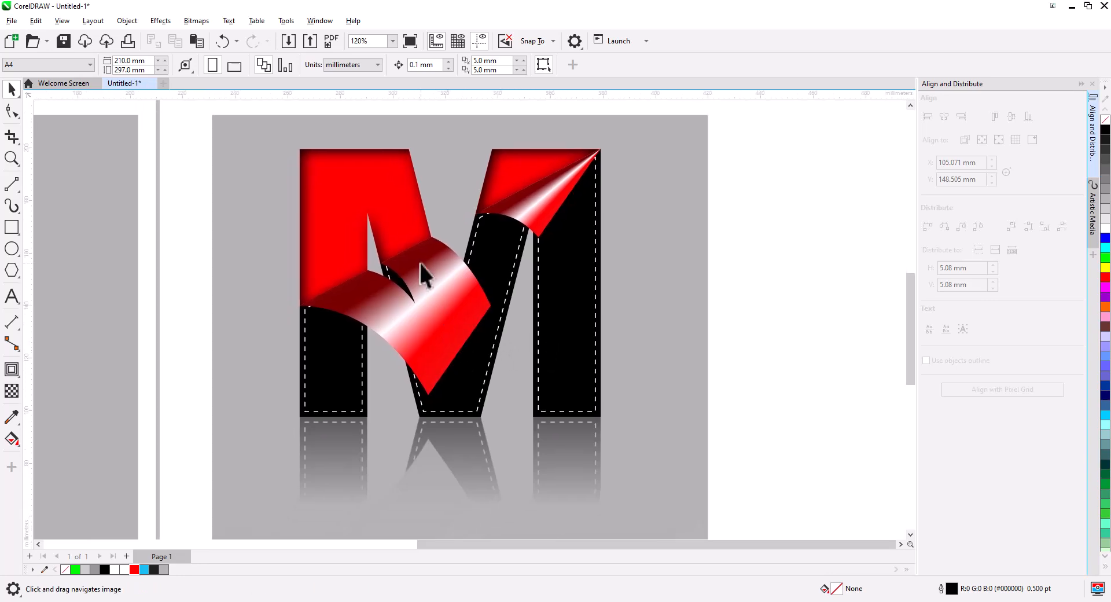
# - Move the flap's dark red gradient stop back to the fold edge and the red stop closer to the white highlight
pyautogui.click(397, 278)
pyautogui.scroll(3, 384, 303)
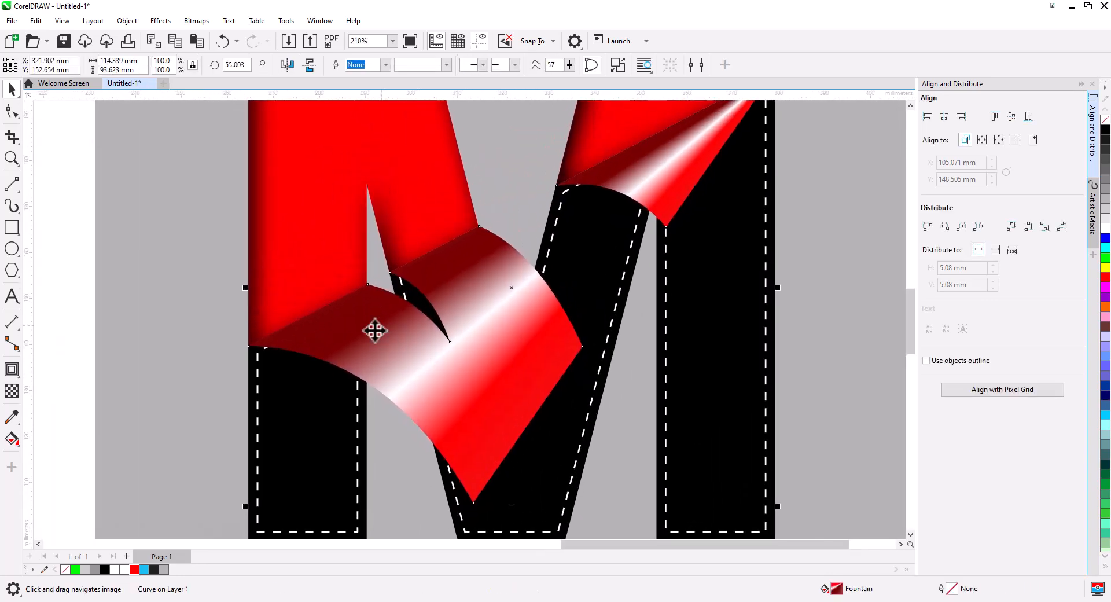
pyautogui.click(11, 438)
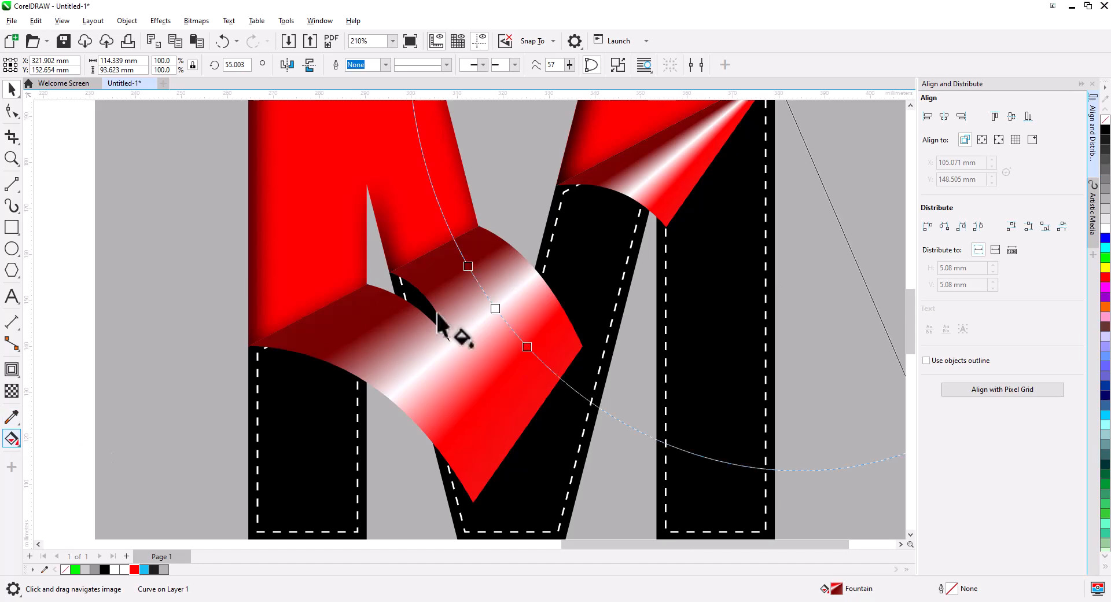
pyautogui.moveTo(453, 246); pyautogui.dragTo(456, 244)
pyautogui.click(490, 301)
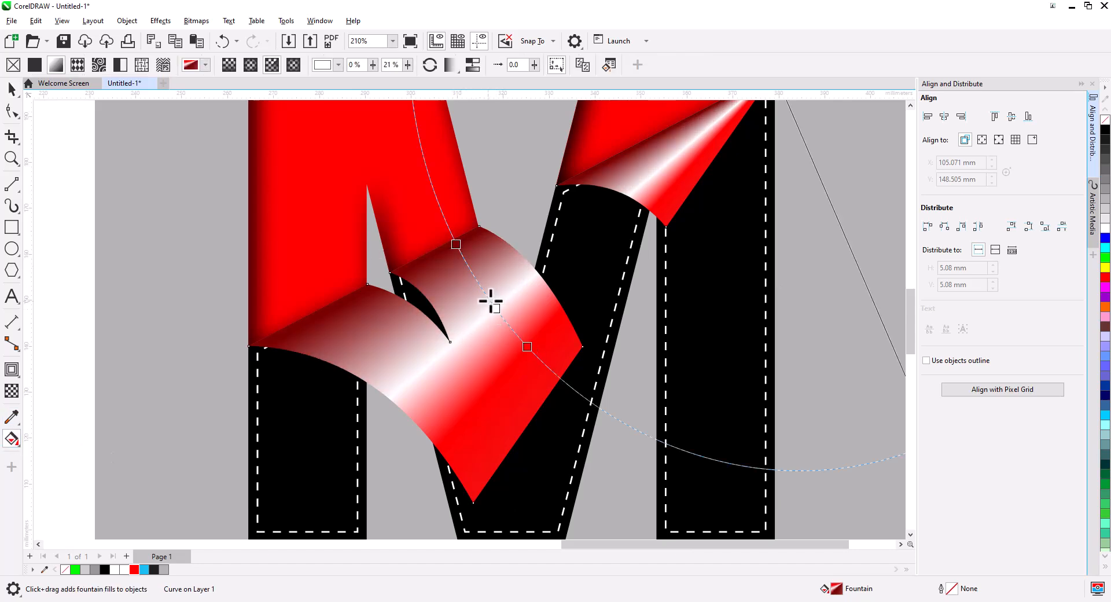
pyautogui.moveTo(528, 349); pyautogui.dragTo(512, 328)
pyautogui.scroll(-1, 420, 289)
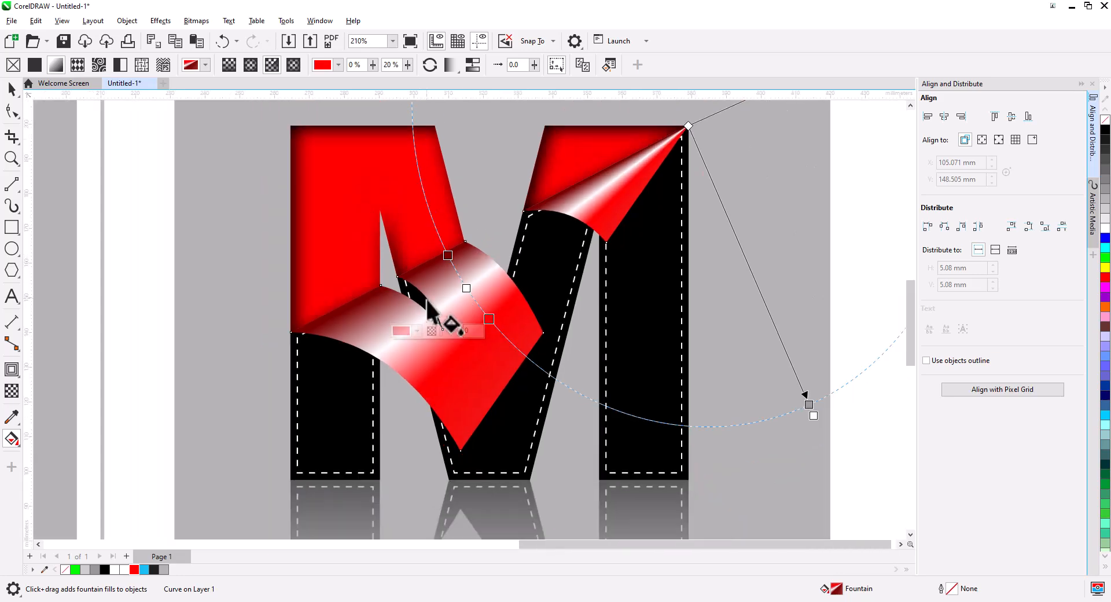
pyautogui.click(12, 89)
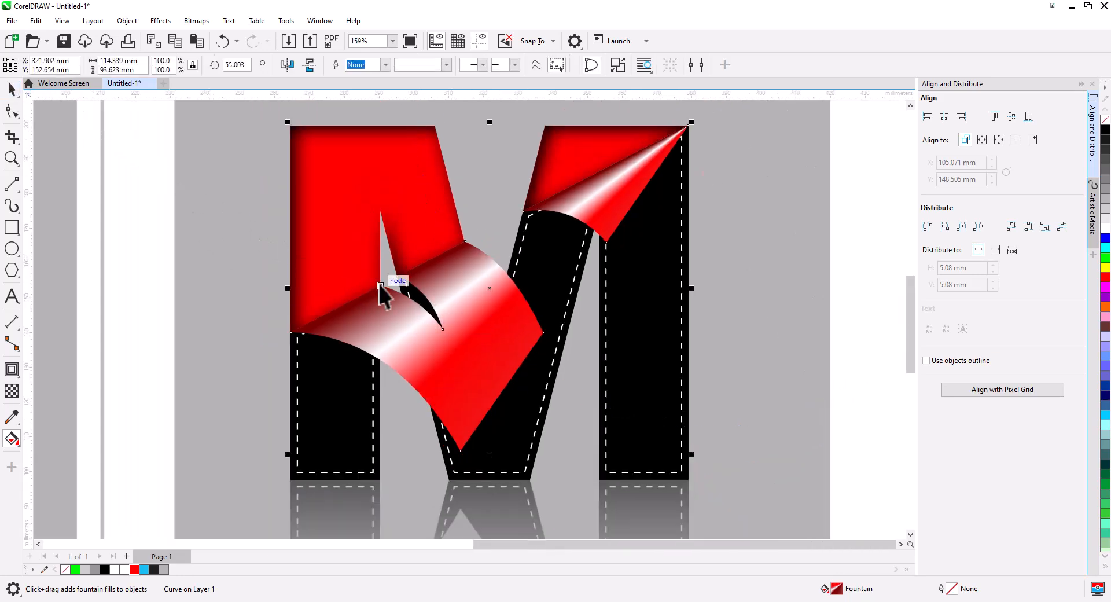
pyautogui.scroll(-1, 390, 290)
pyautogui.click(734, 304)
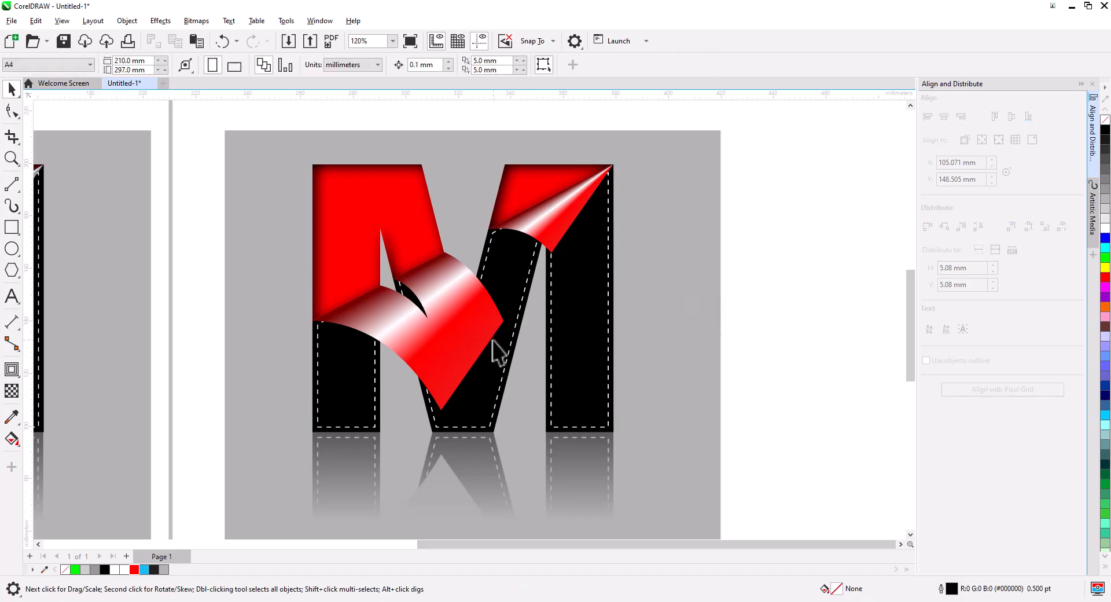
# - Mirror a copy of the duplicate red-flap letter vertically so it sits upside down directly beneath the letter's base
pyautogui.scroll(-1, 516, 339)
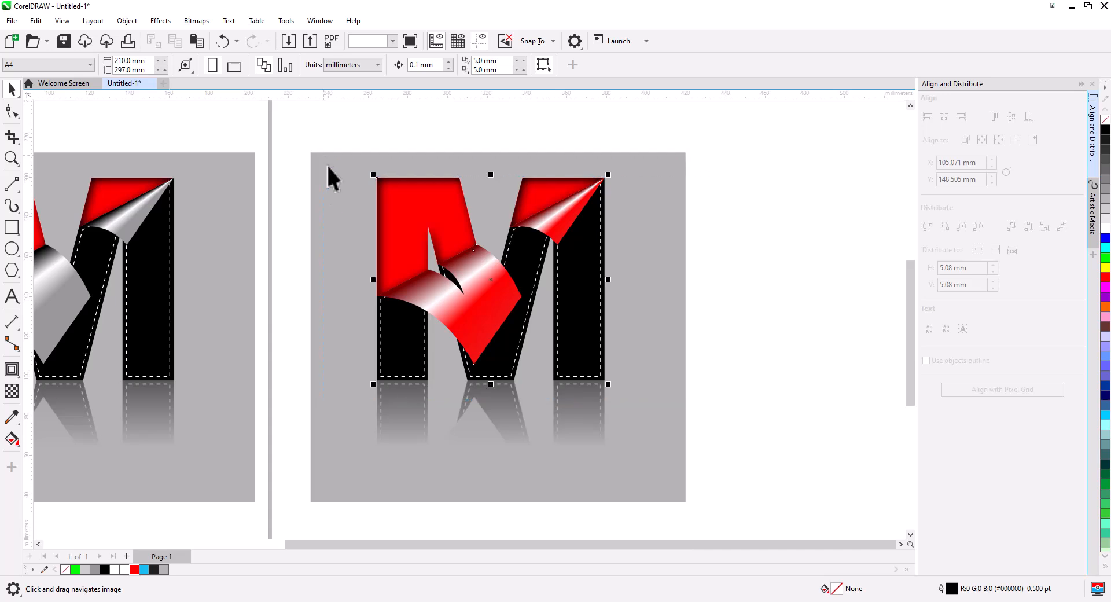
pyautogui.click(437, 267)
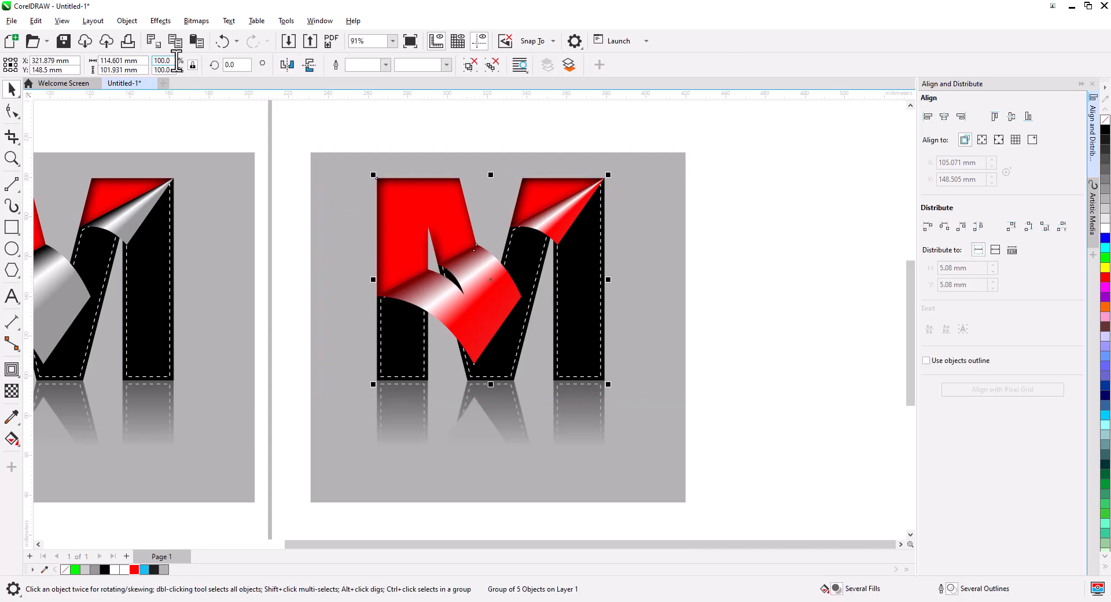
pyautogui.click(199, 40)
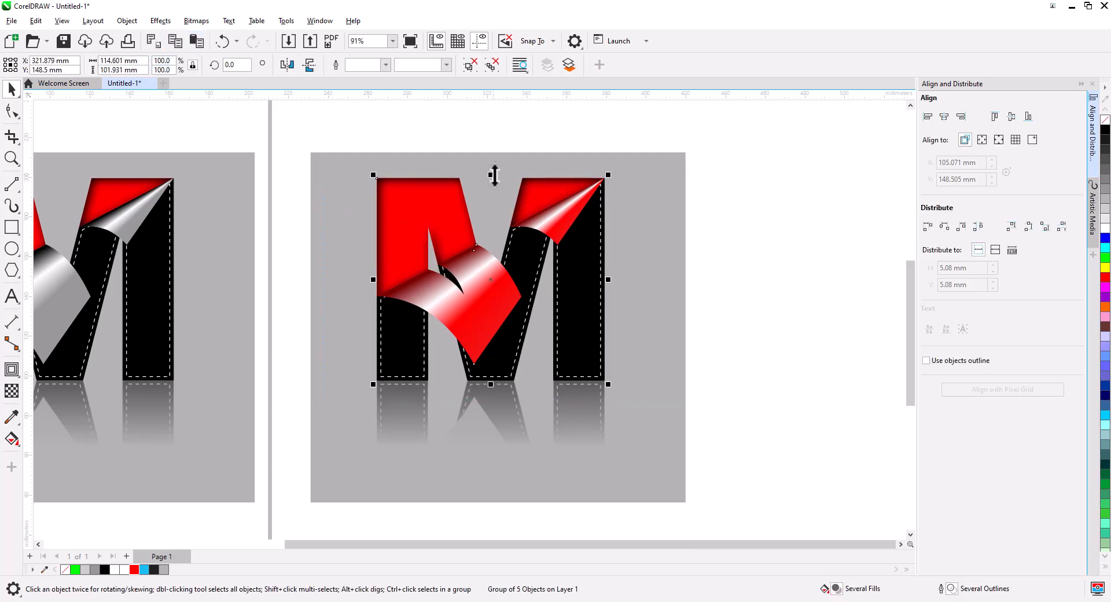
pyautogui.moveTo(495, 175); pyautogui.dragTo(485, 438)
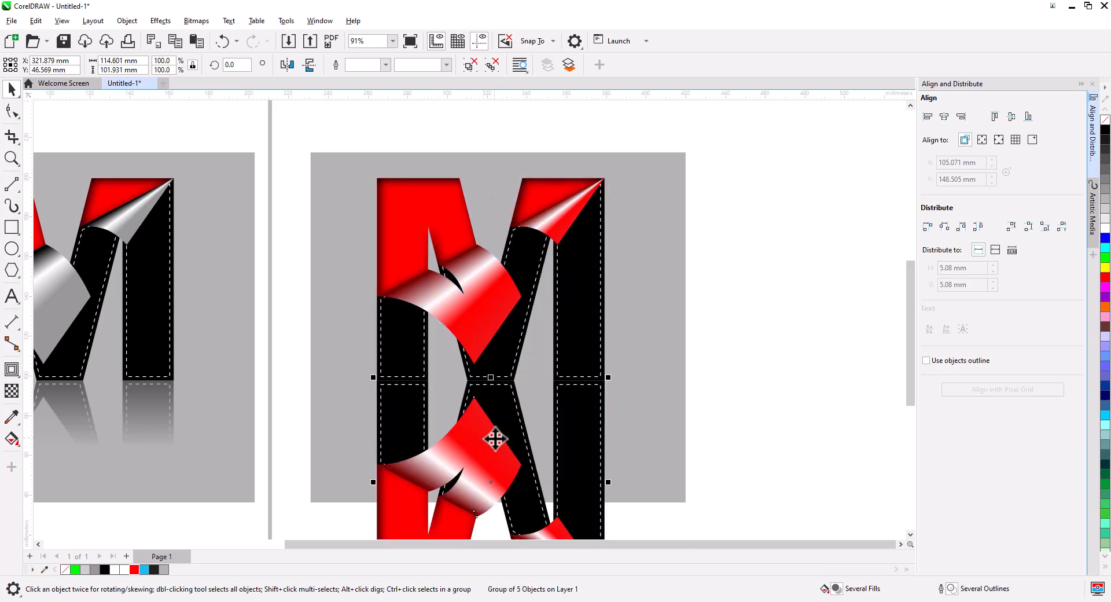
# - Convert the mirrored copy of the red-flap letter to a bitmap
pyautogui.scroll(-3, 495, 439)
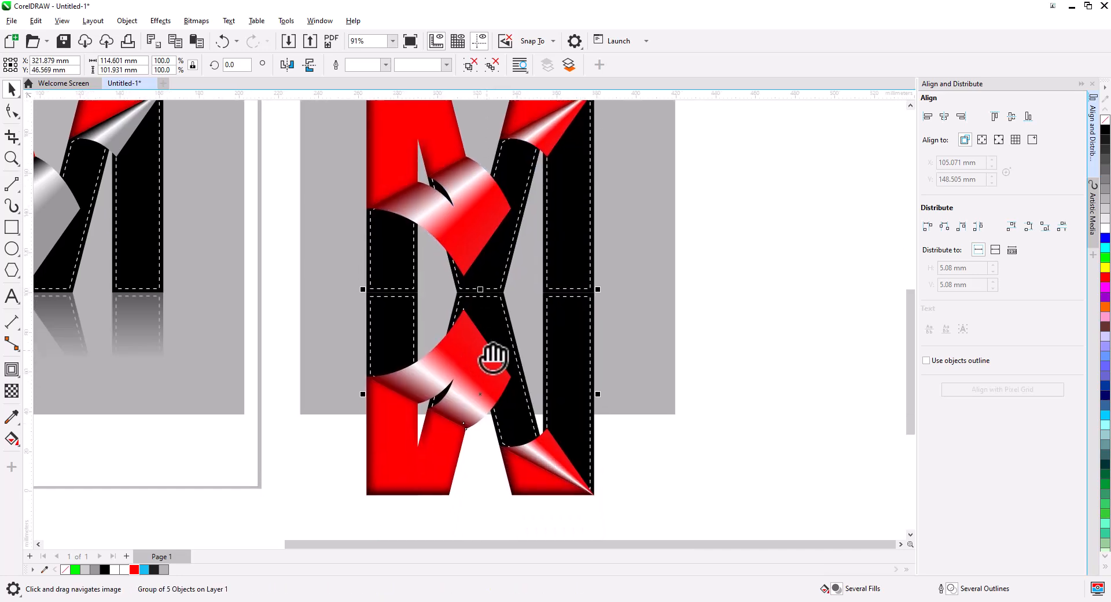
pyautogui.click(196, 21)
pyautogui.click(215, 40)
pyautogui.click(571, 370)
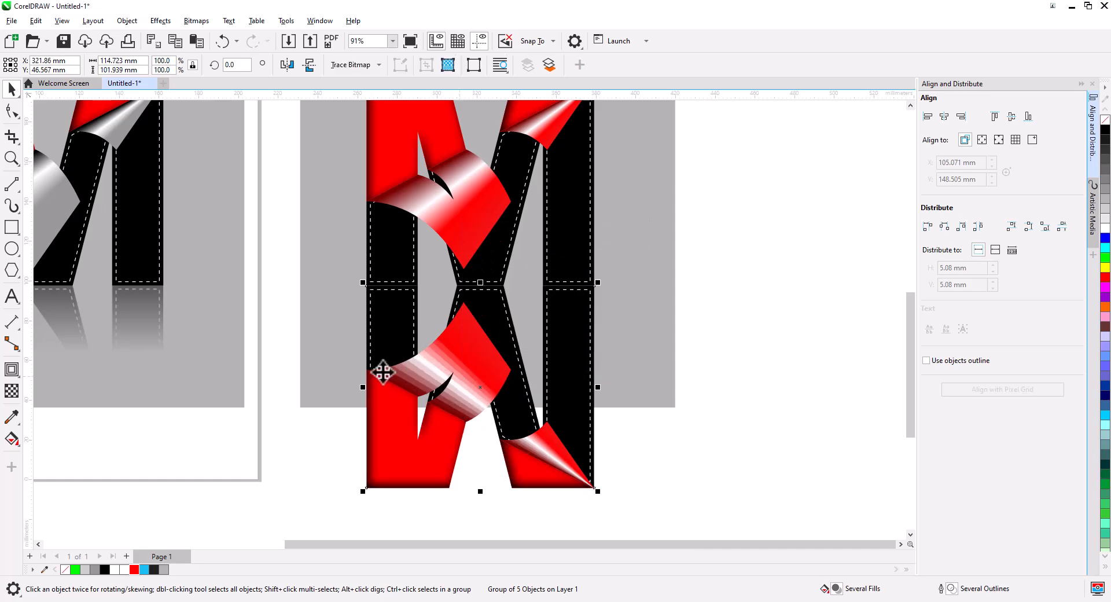
# - Apply a vertical fountain transparency at -90° to the mirrored bitmap so the reflection fades out downward, and deselect it
pyautogui.click(11, 390)
pyautogui.moveTo(476, 226); pyautogui.dragTo(479, 372)
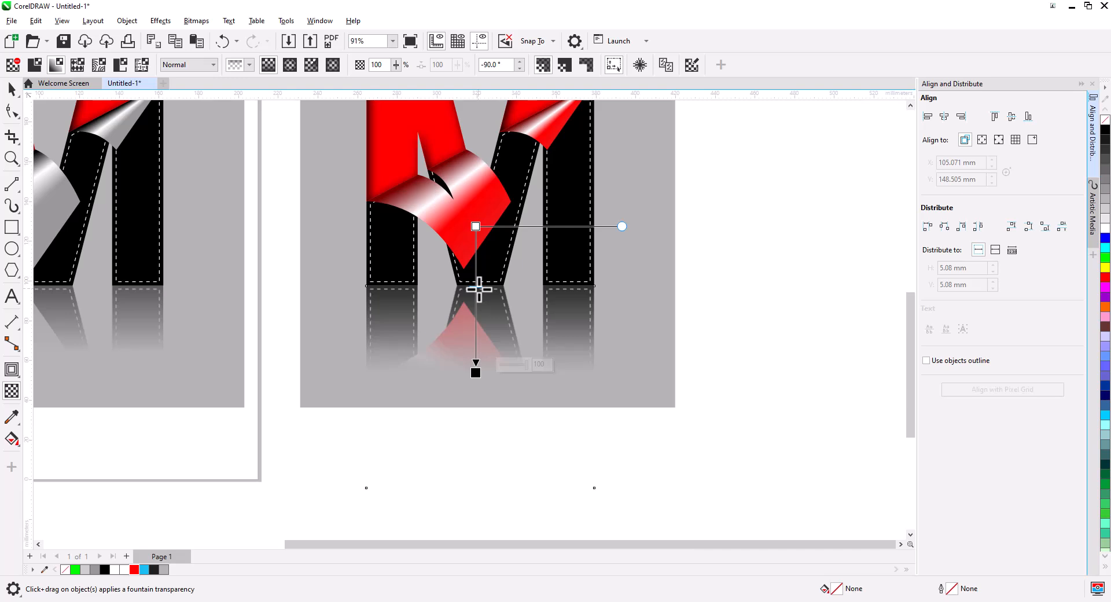
pyautogui.click(12, 88)
pyautogui.click(705, 335)
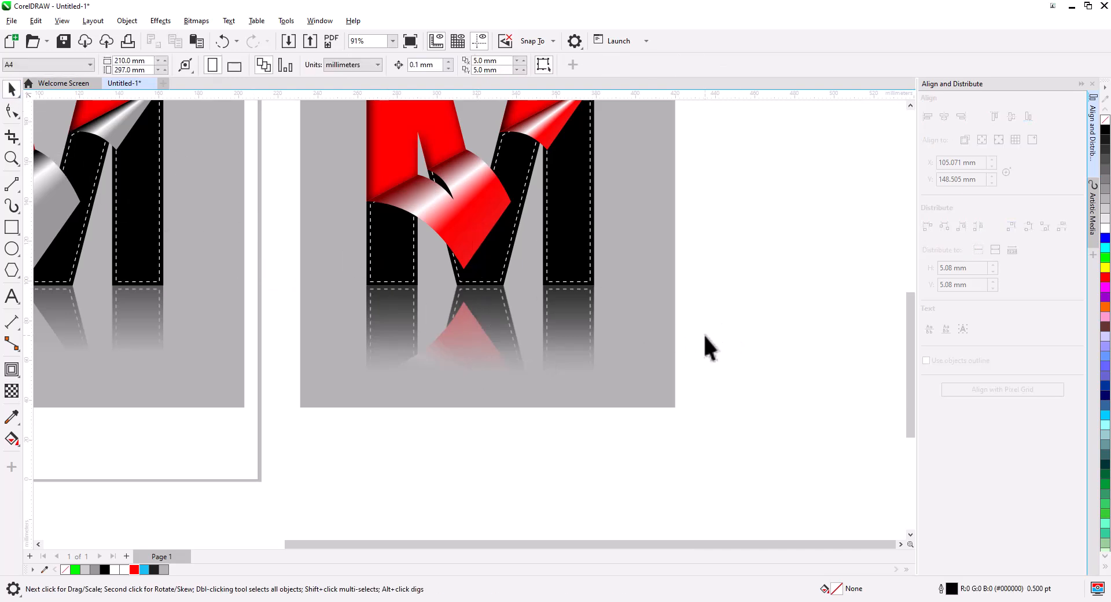
pyautogui.scroll(2, 564, 295)
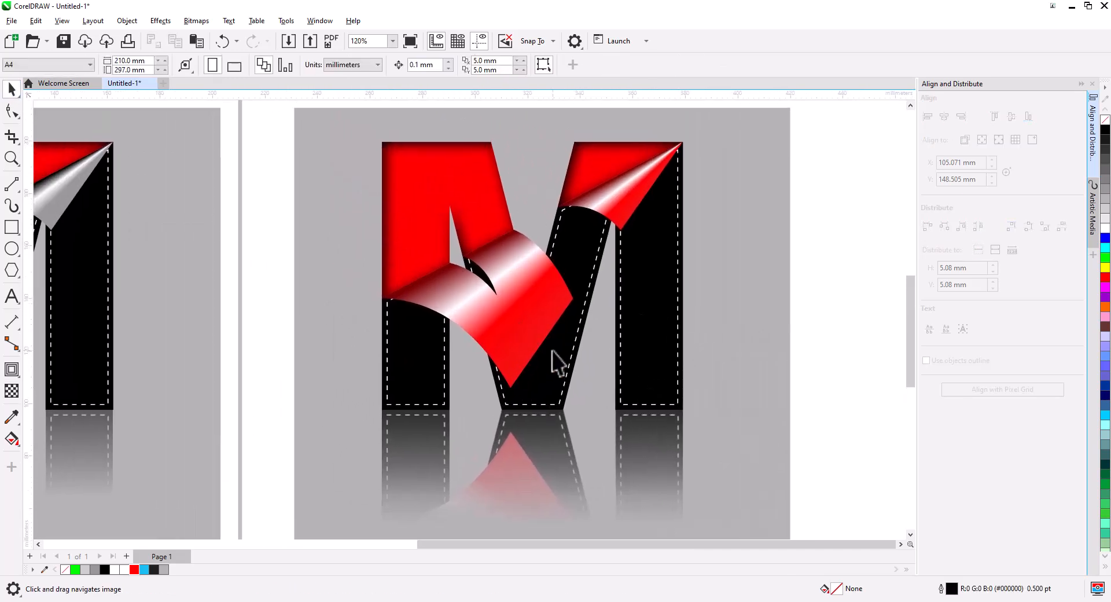
pyautogui.scroll(-1, 540, 344)
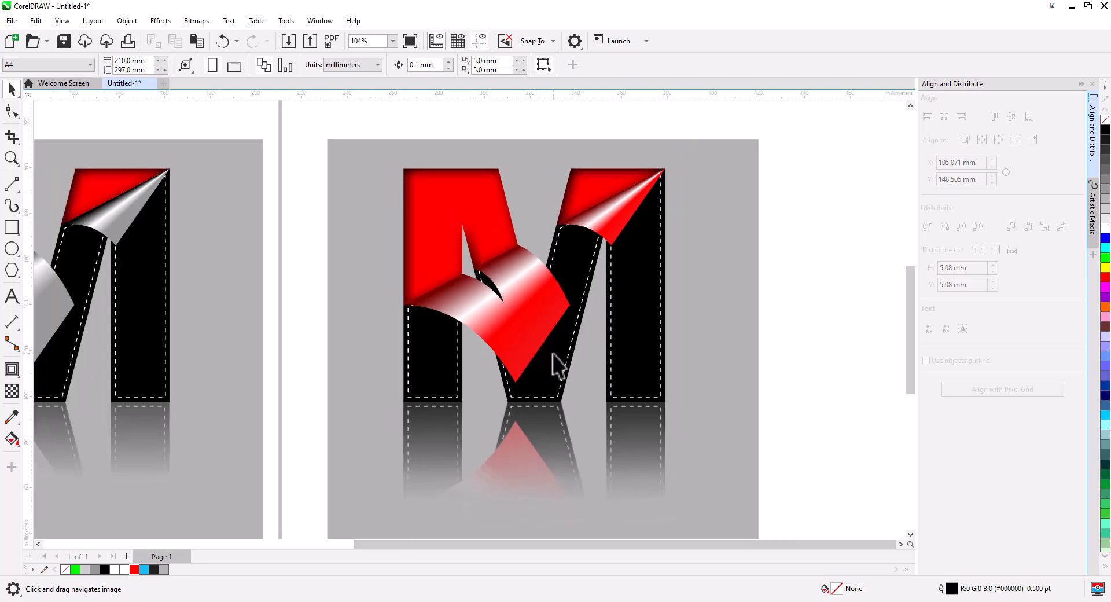
pyautogui.moveTo(557, 365); pyautogui.dragTo(716, 329)
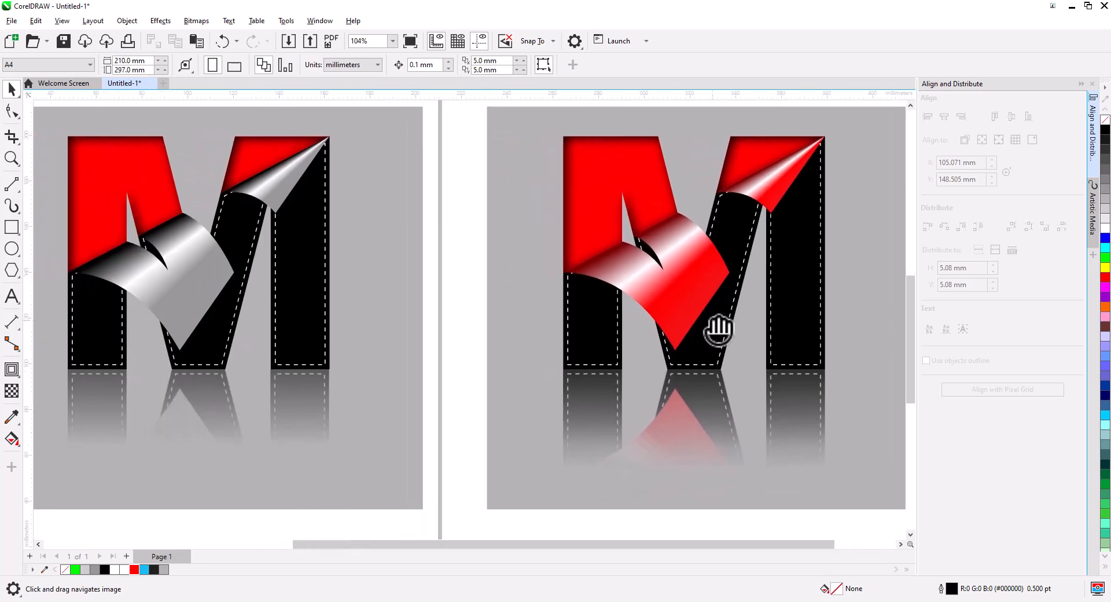